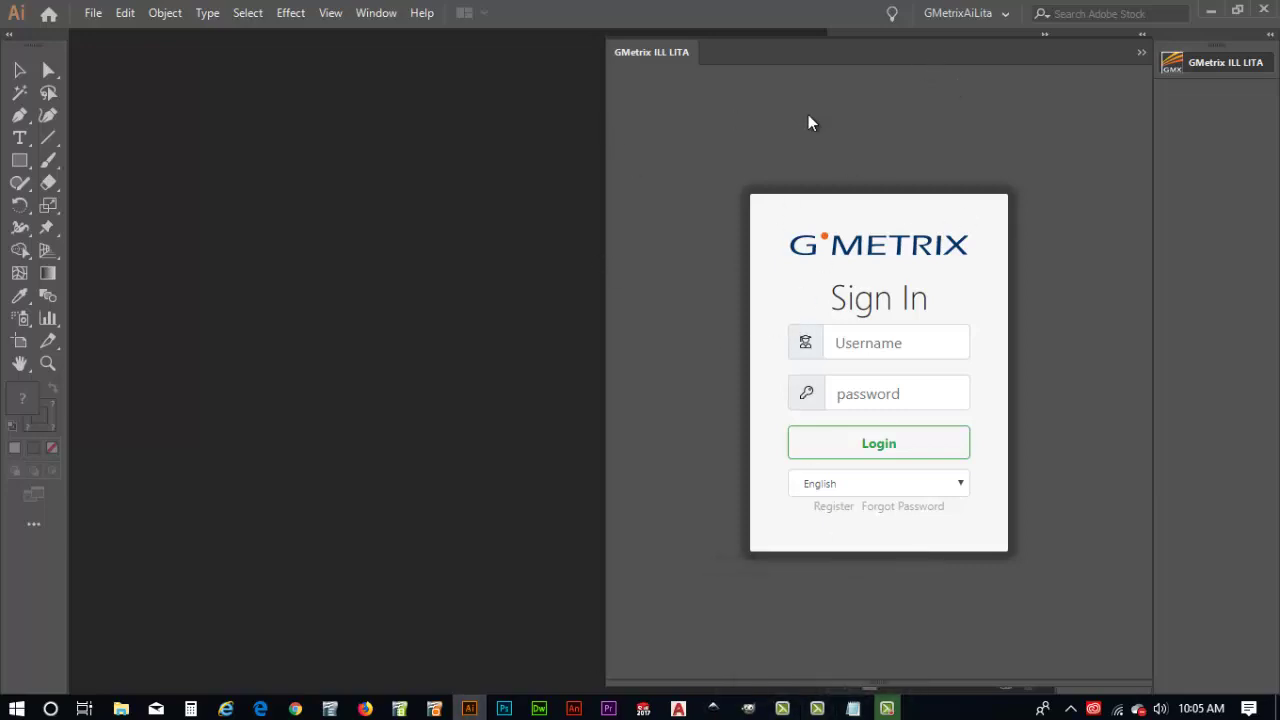
Switch the workspace to Essentials Classic and close the GMetrix ILL LITA sign-in panel.
left_click(1005, 15)
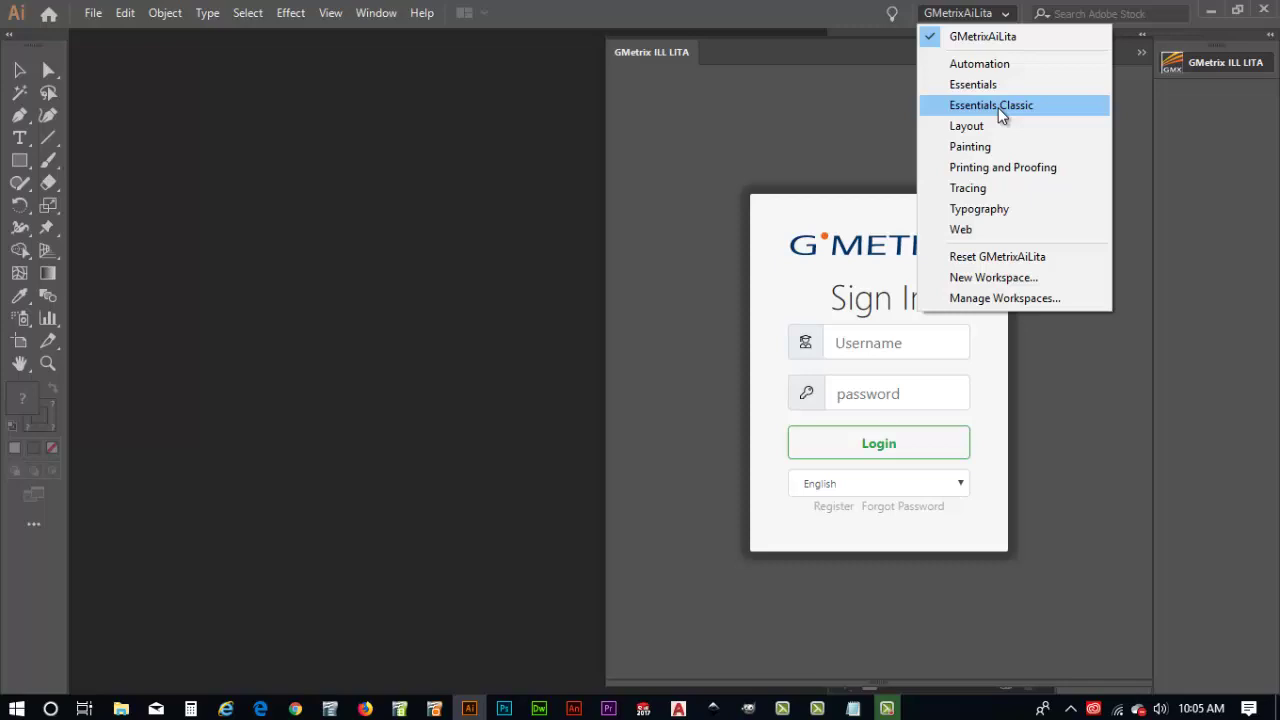
left_click(1001, 106)
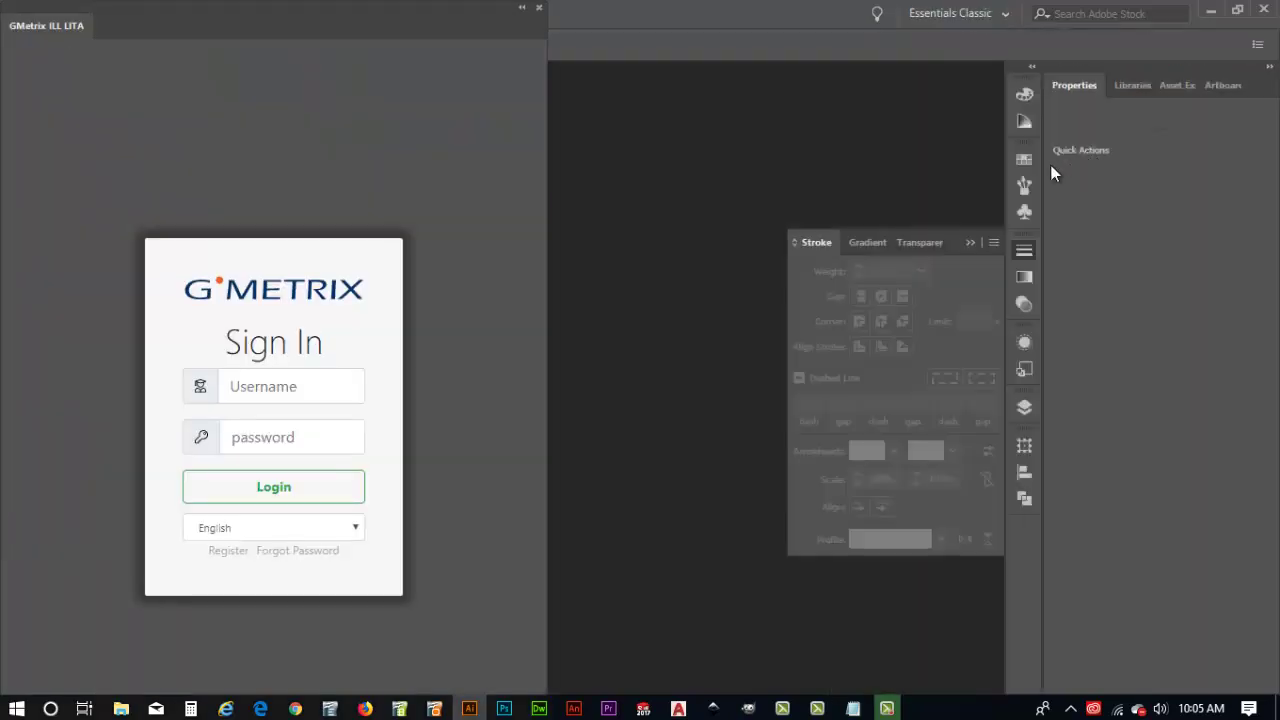
left_click(541, 8)
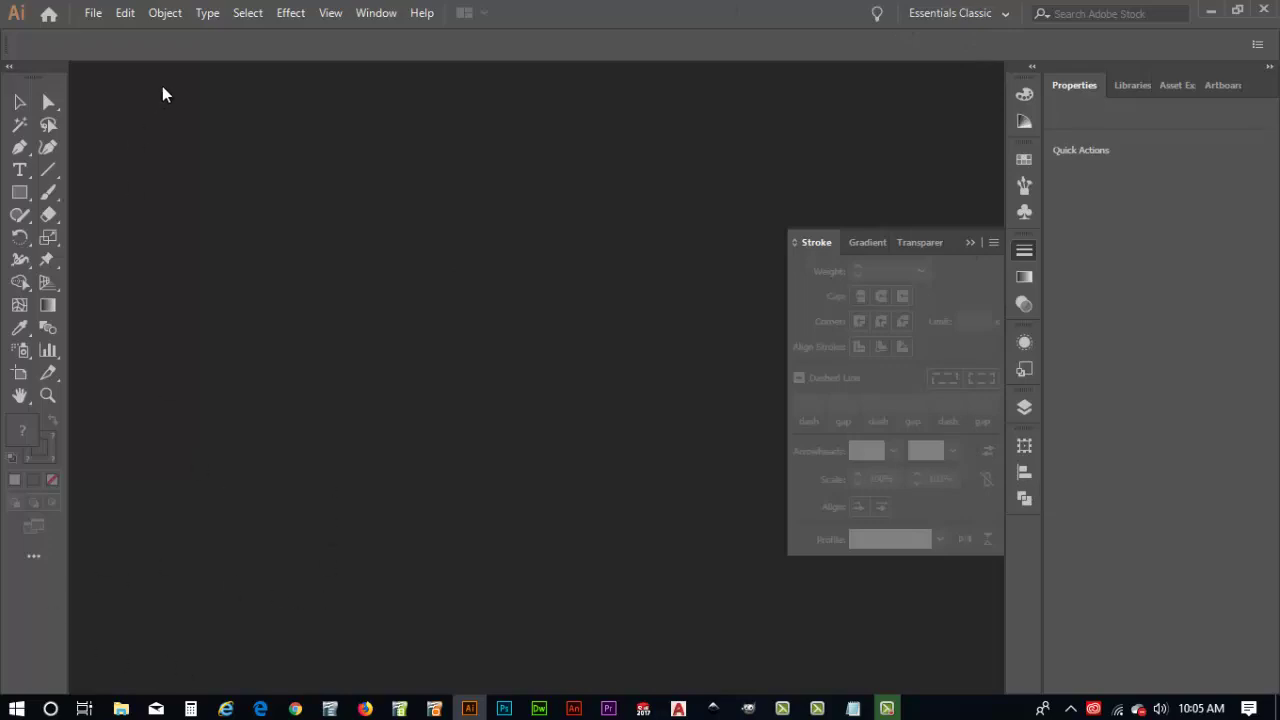
Start a new Print document and name it peace-sign-001.
left_click(93, 13)
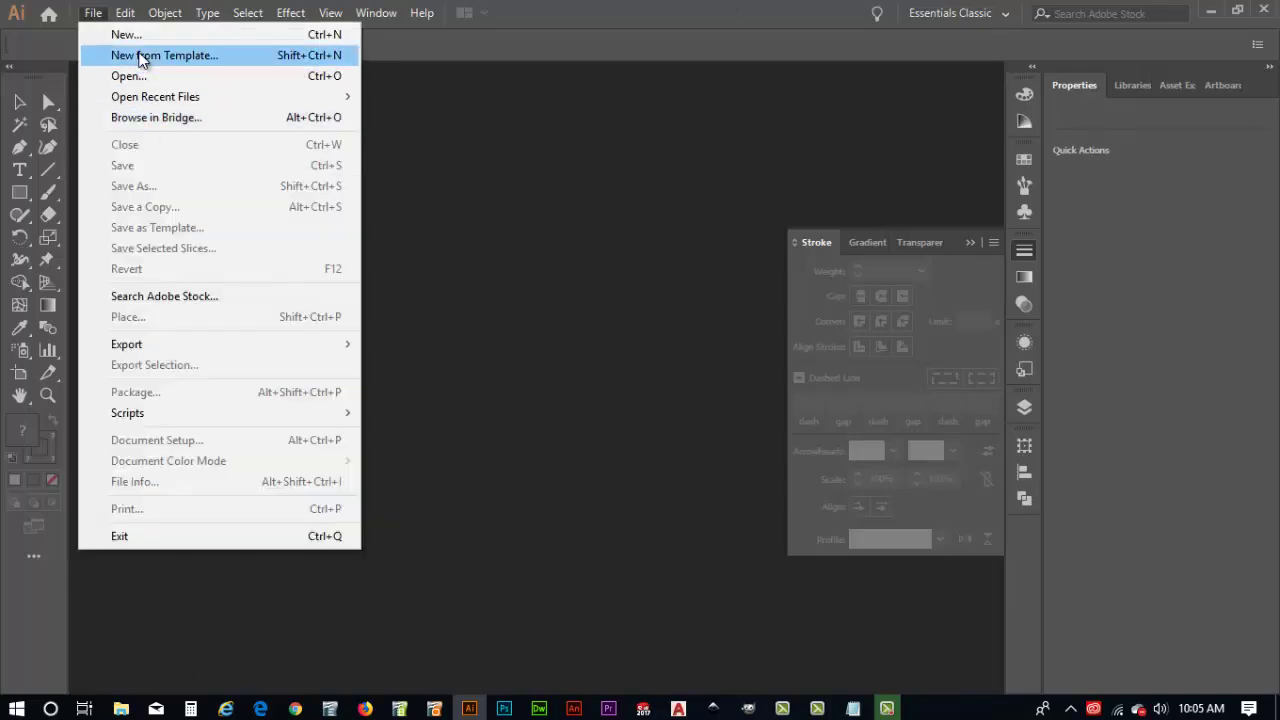
left_click(115, 34)
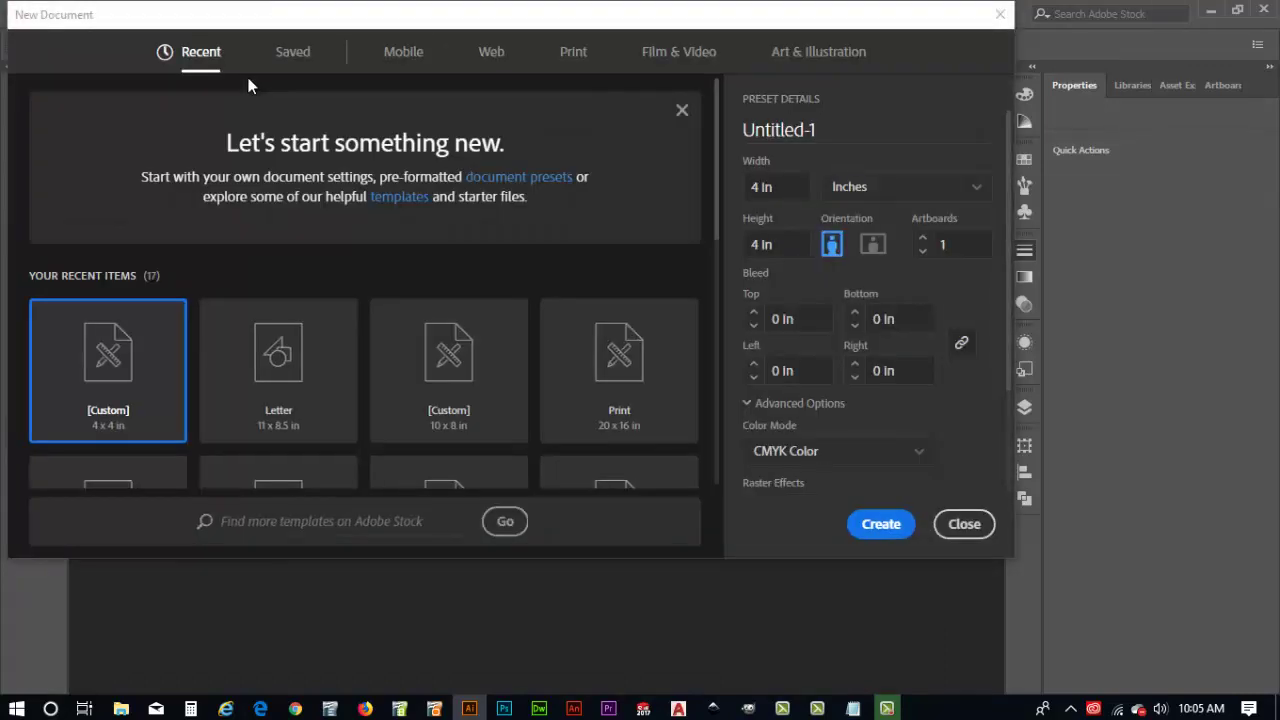
left_click(280, 368)
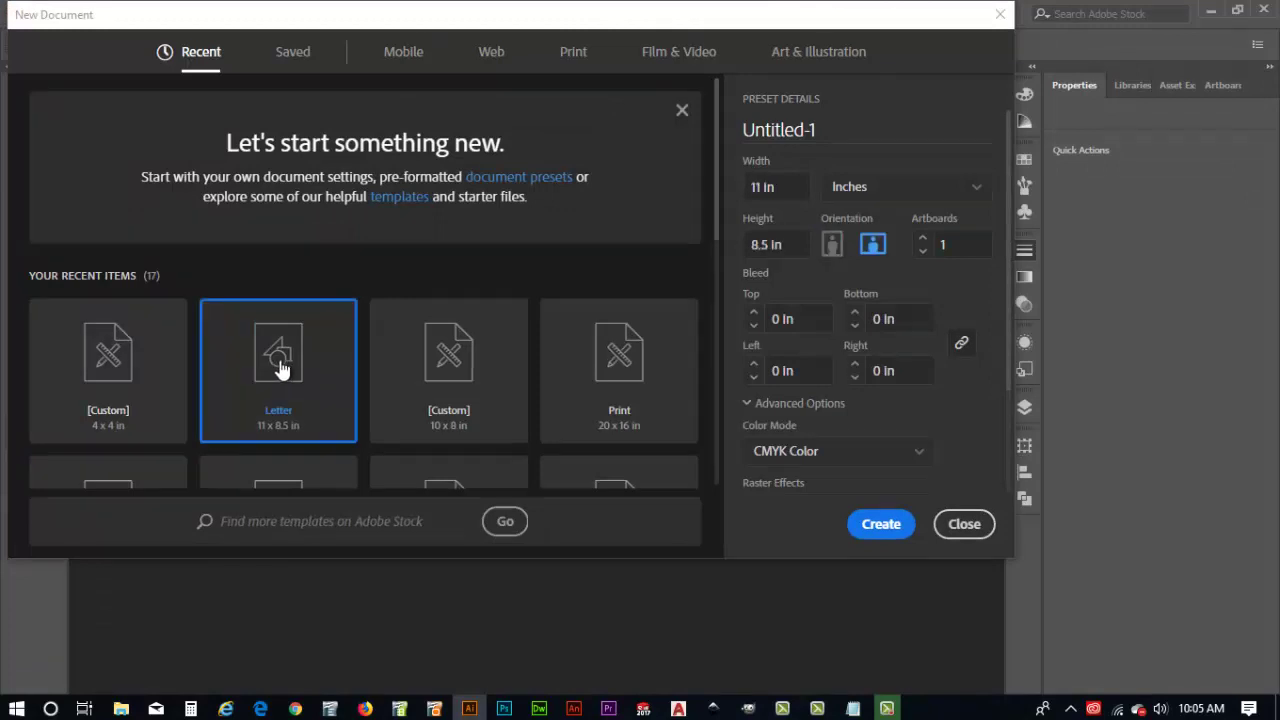
left_click(565, 51)
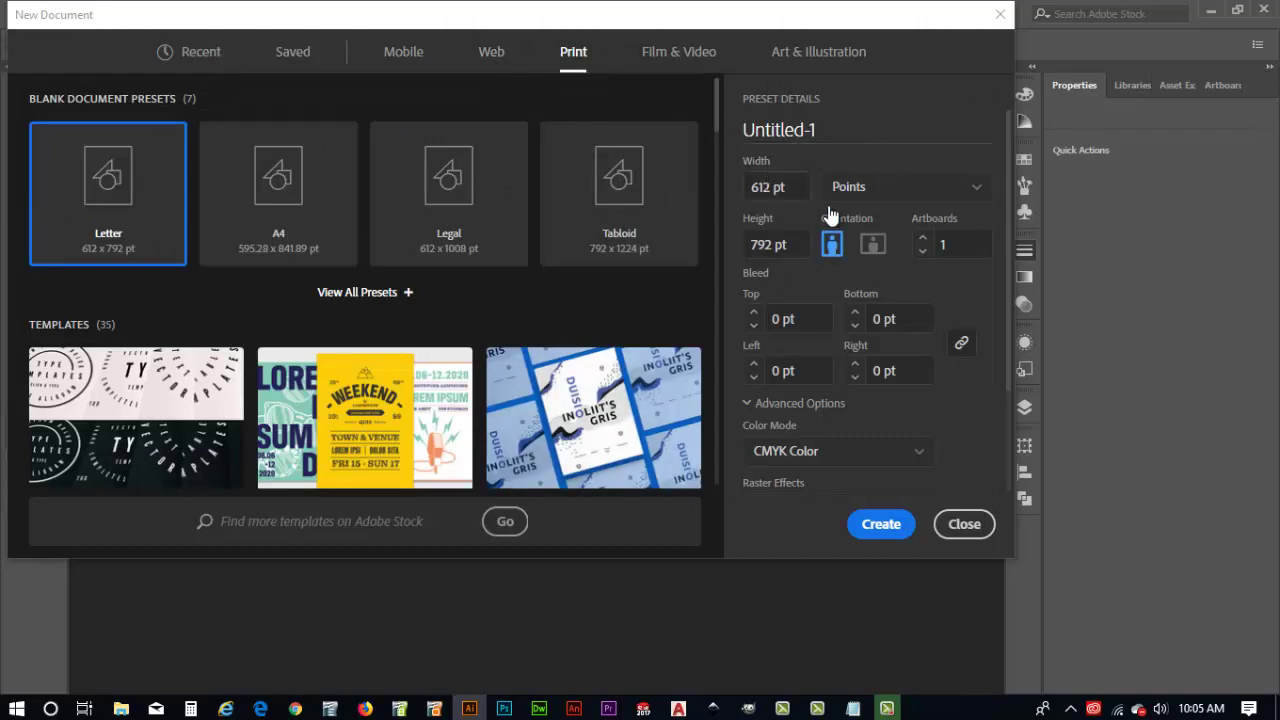
left_click(832, 130)
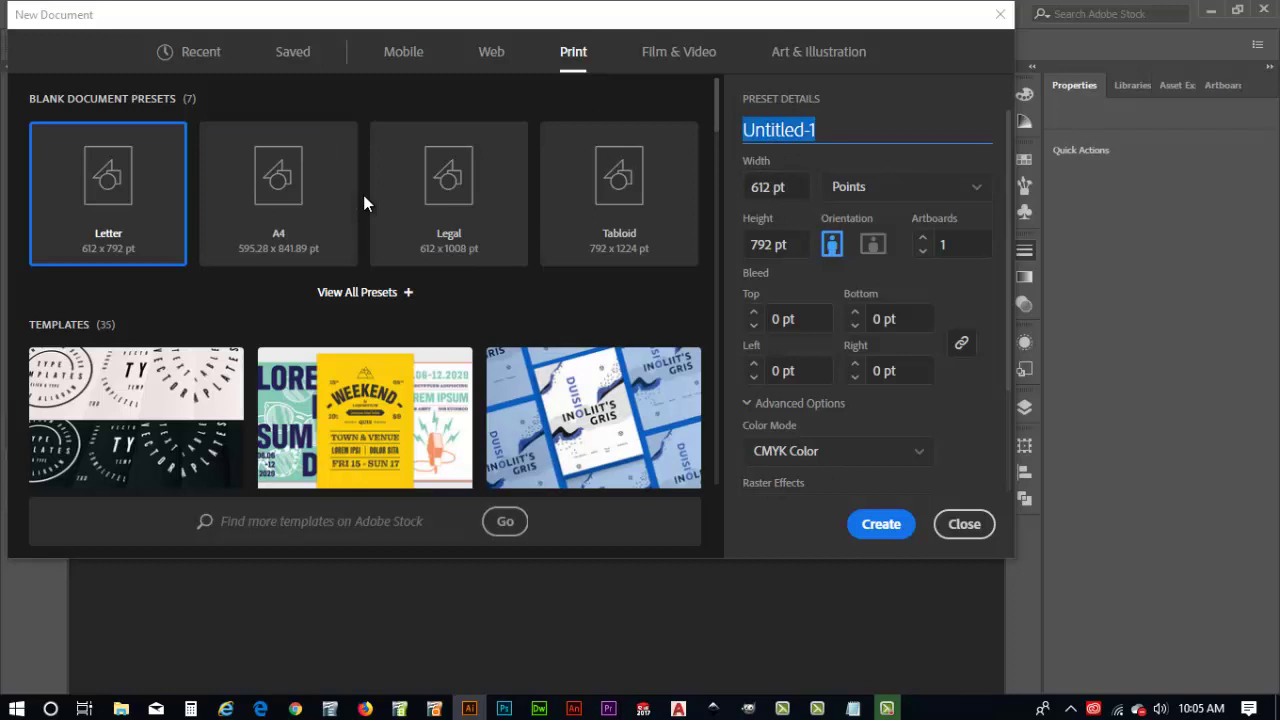
type("peach")
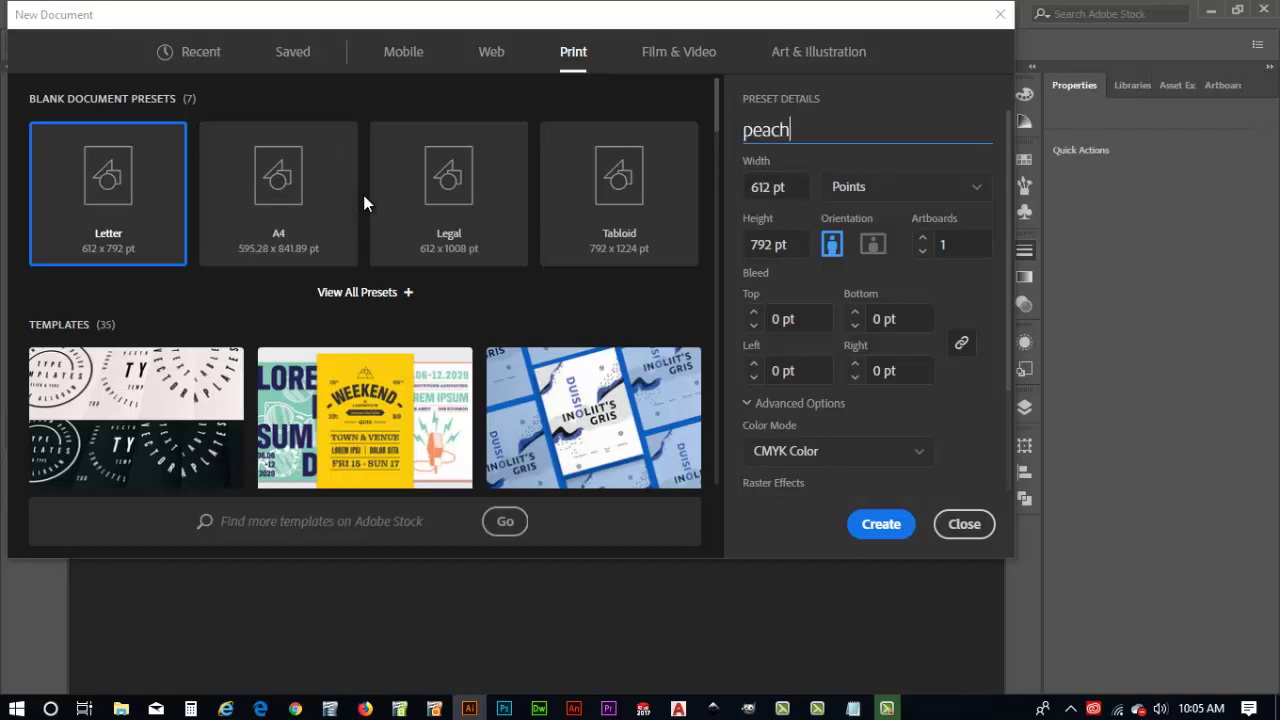
key("BackSpace")
type("e")
type("-sighm")
key("BackSpace")
type("n-001")
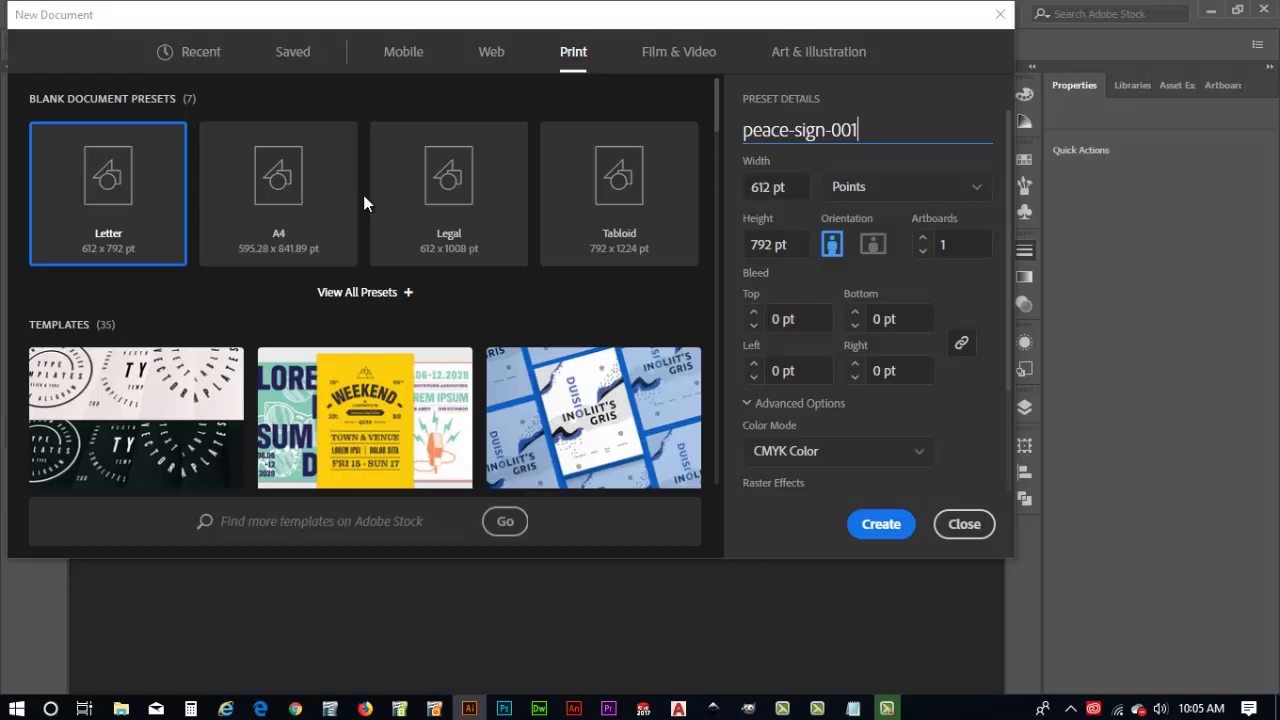
Set units to Inches, width and height to 4 in, and create the document.
left_click(760, 186)
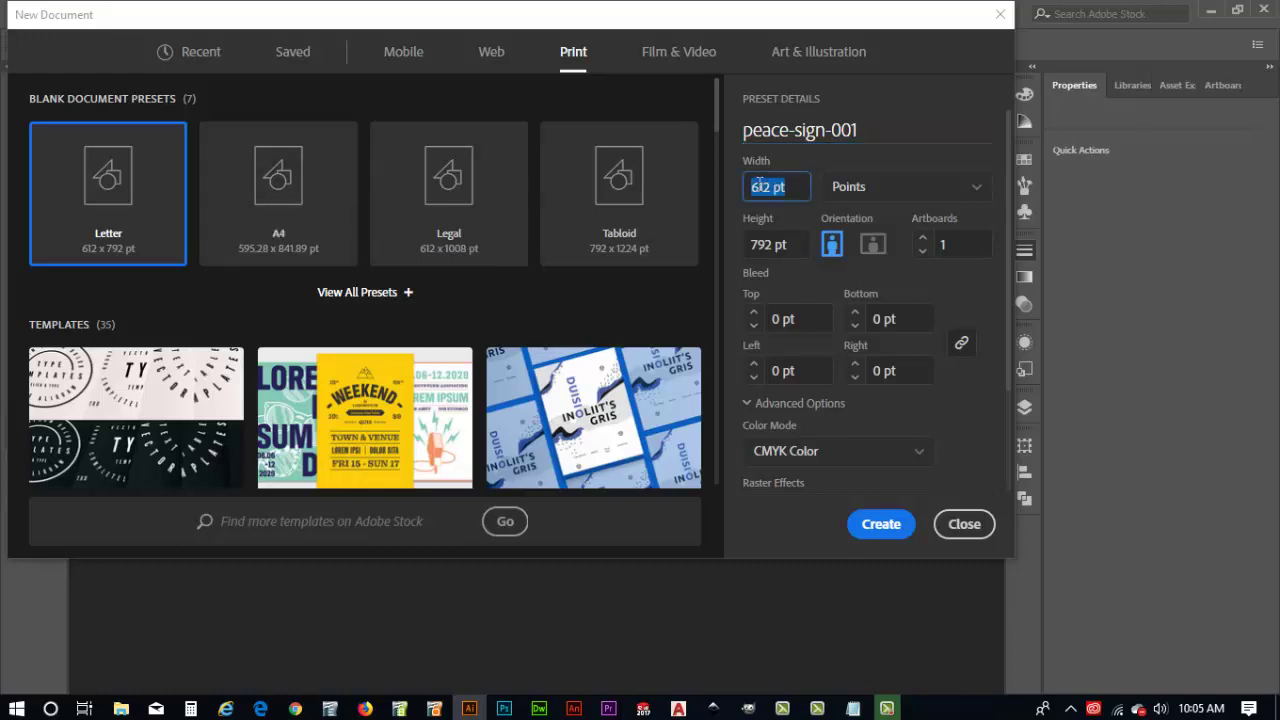
left_click(857, 190)
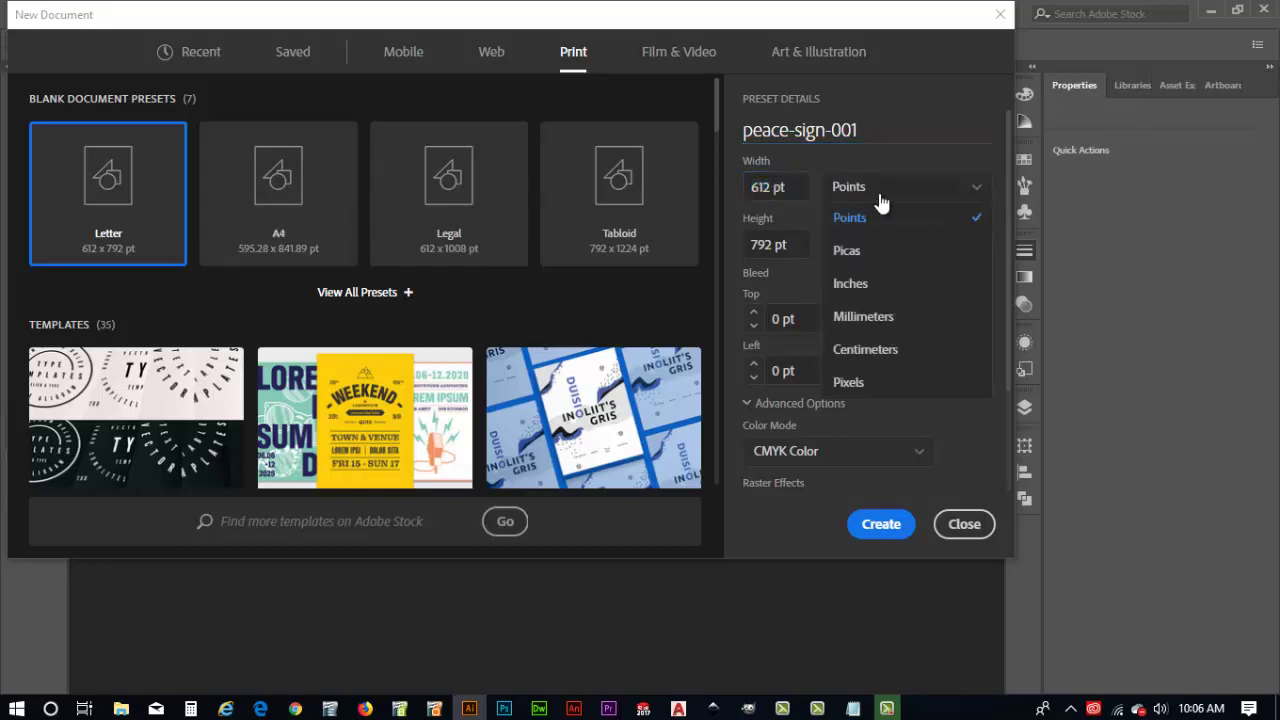
left_click(860, 284)
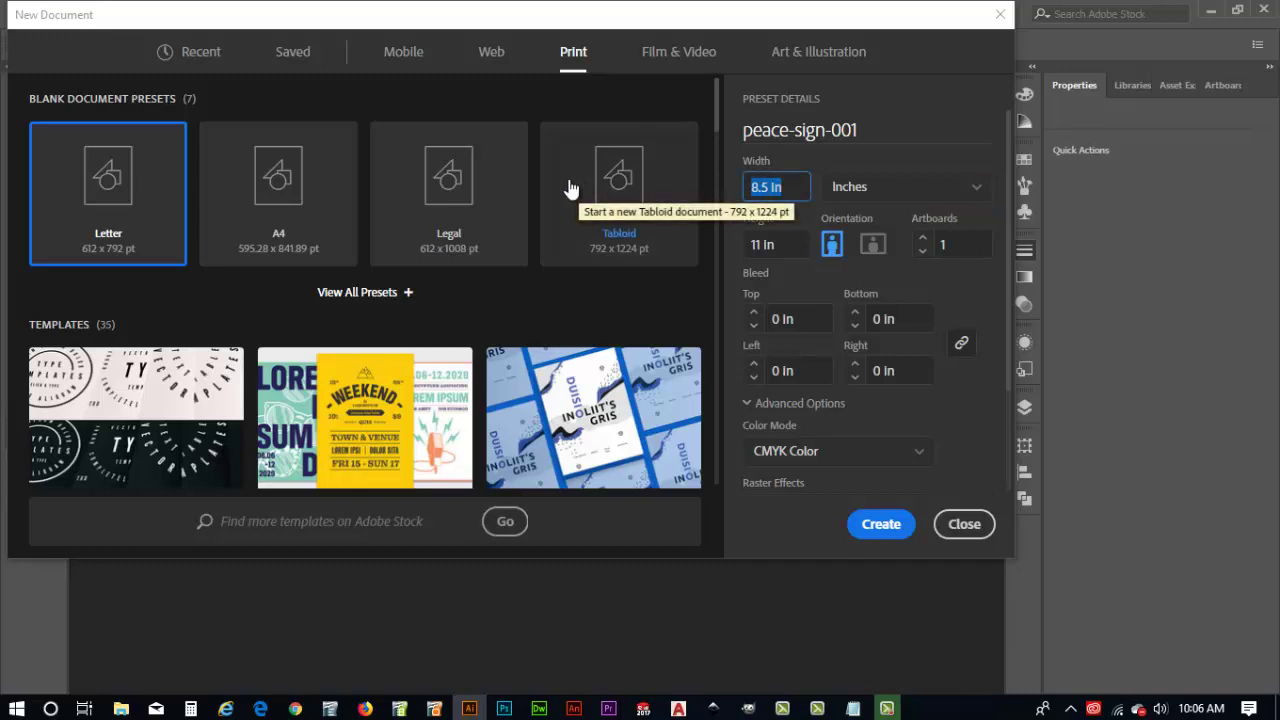
type("4")
key("Tab")
type("4")
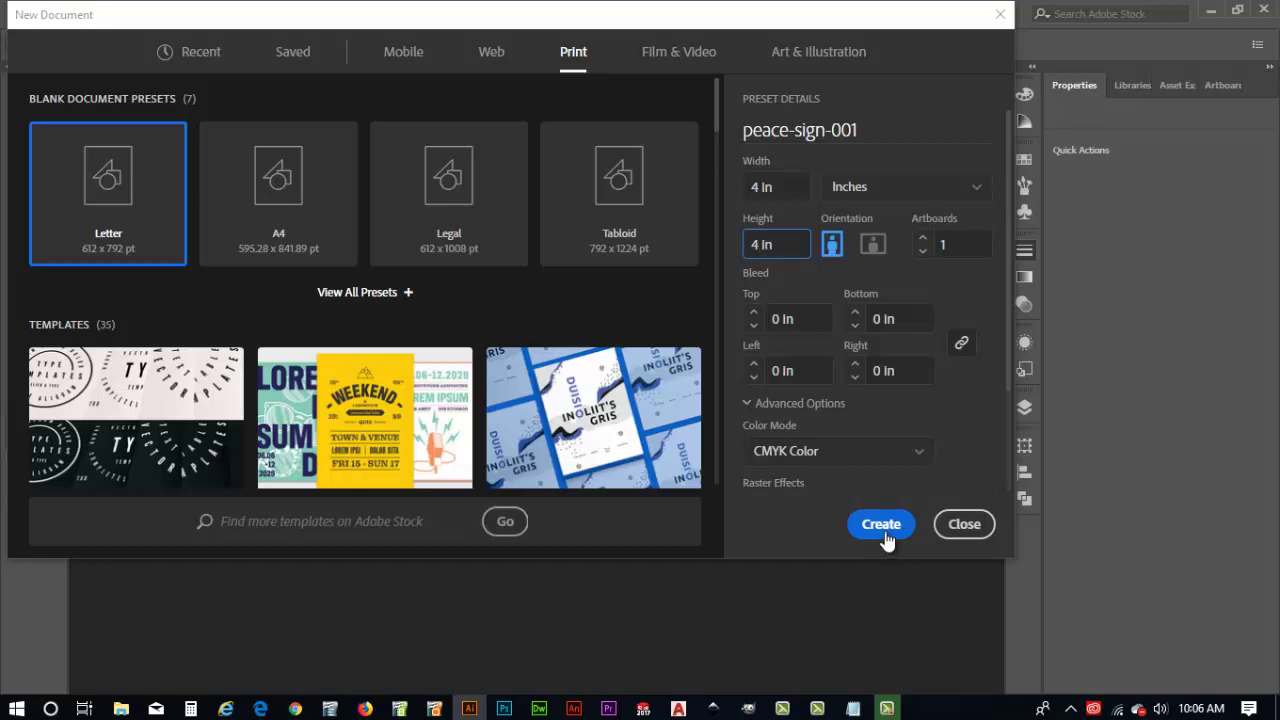
left_click(881, 526)
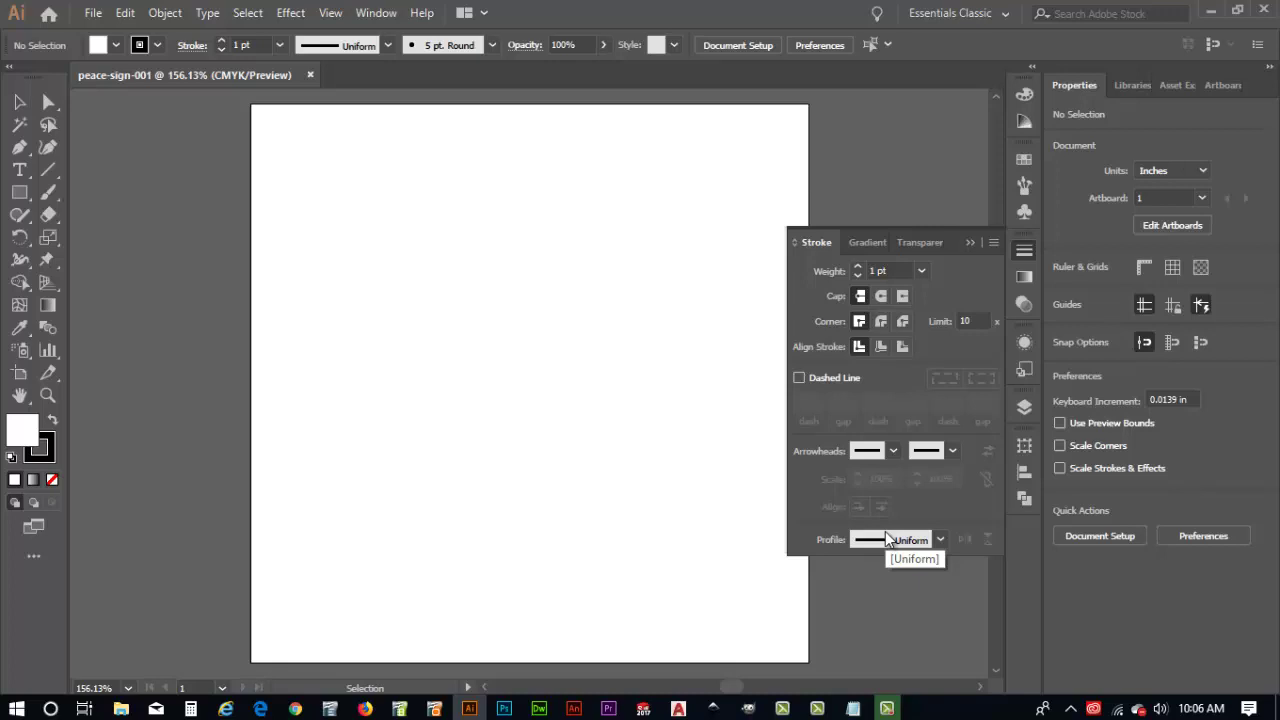
Collapse the floating Stroke panel, browse Libraries, Asset Export and Artboards, then return to Properties.
left_click(969, 242)
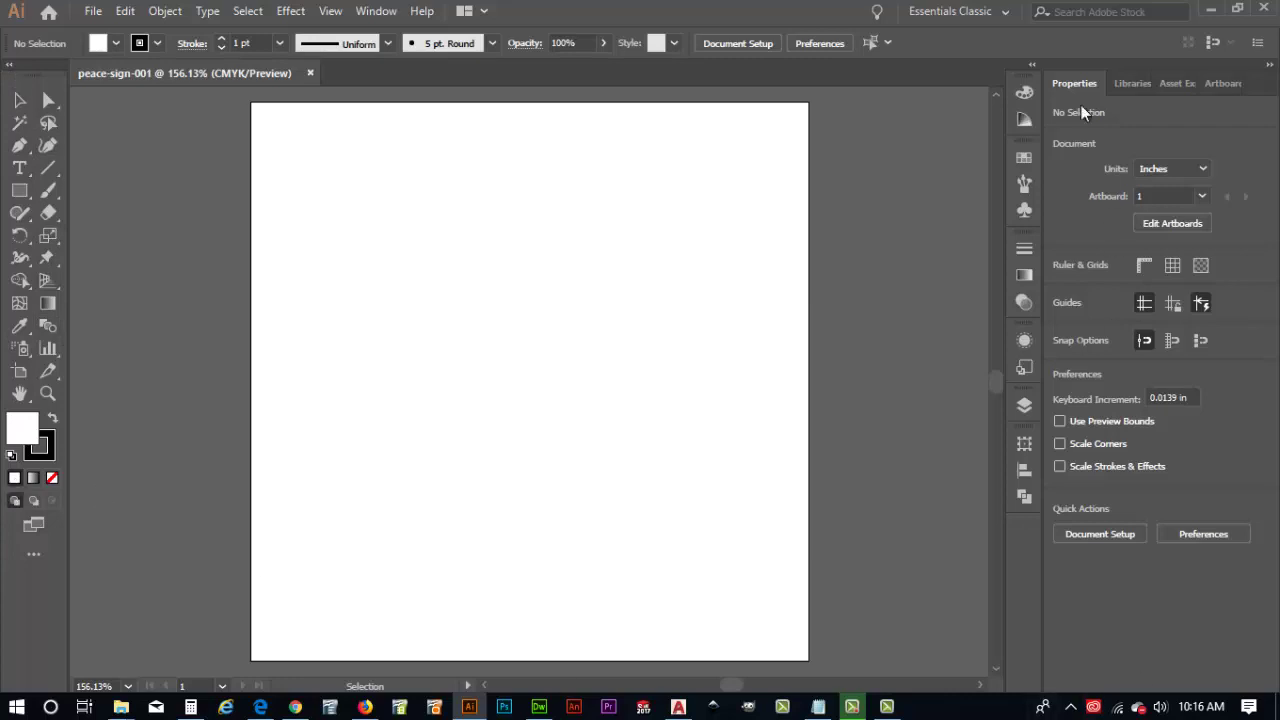
left_click(1120, 86)
left_click(1175, 83)
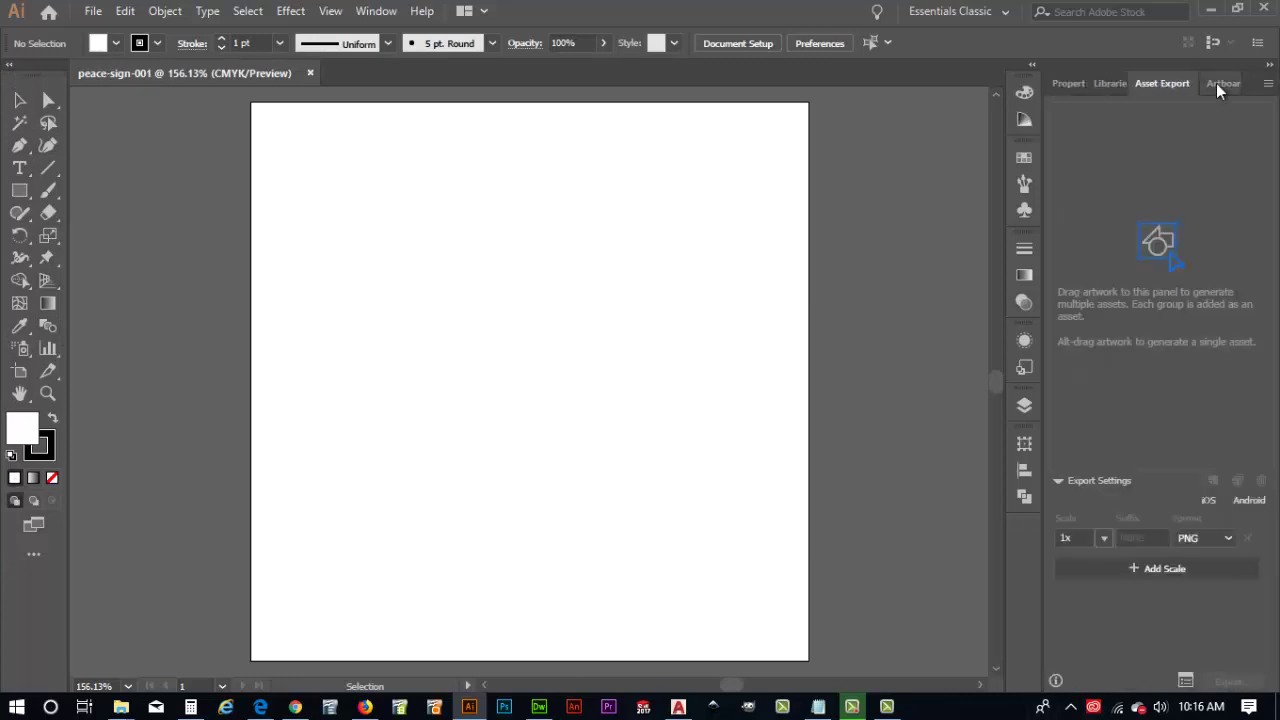
left_click(1222, 83)
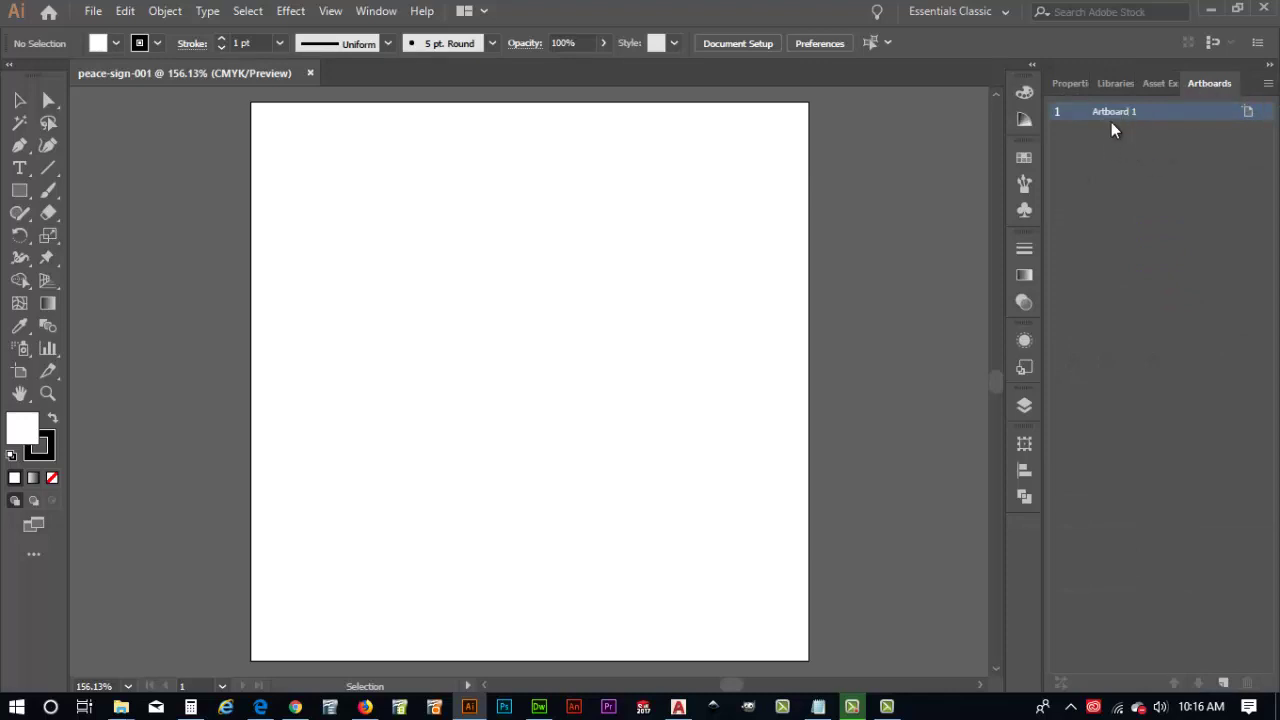
left_click(1058, 85)
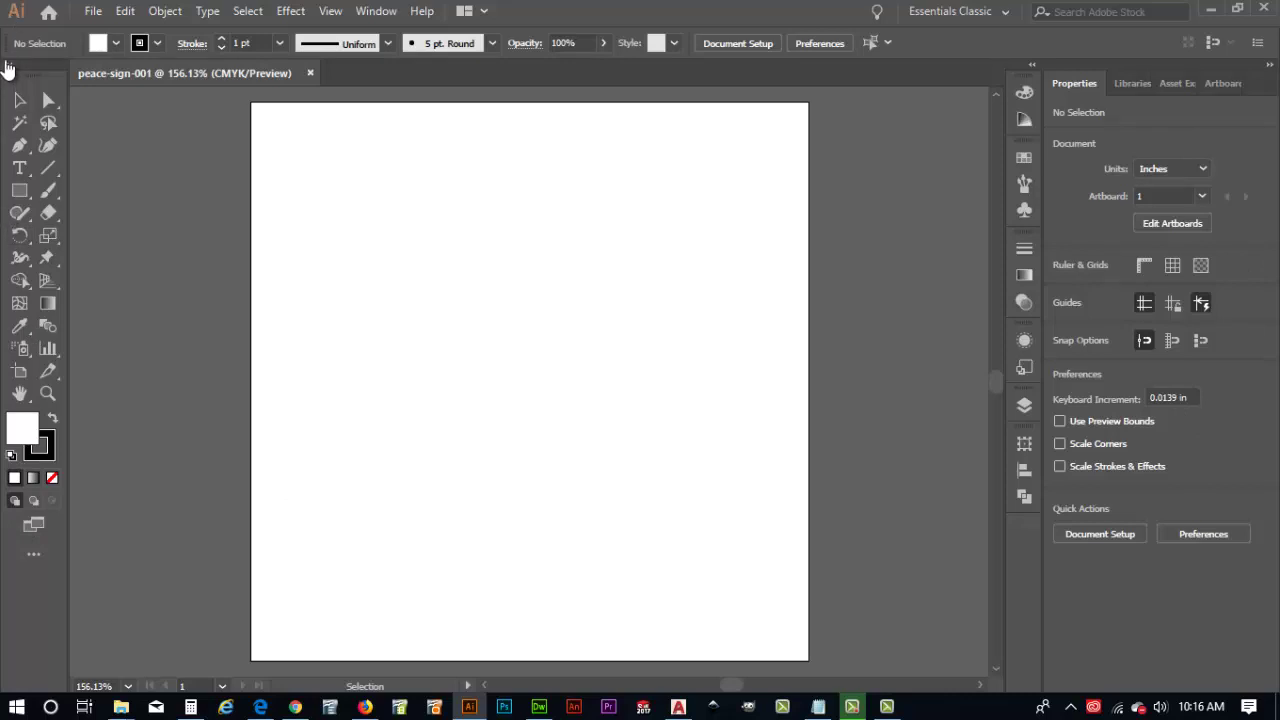
left_click(8, 66)
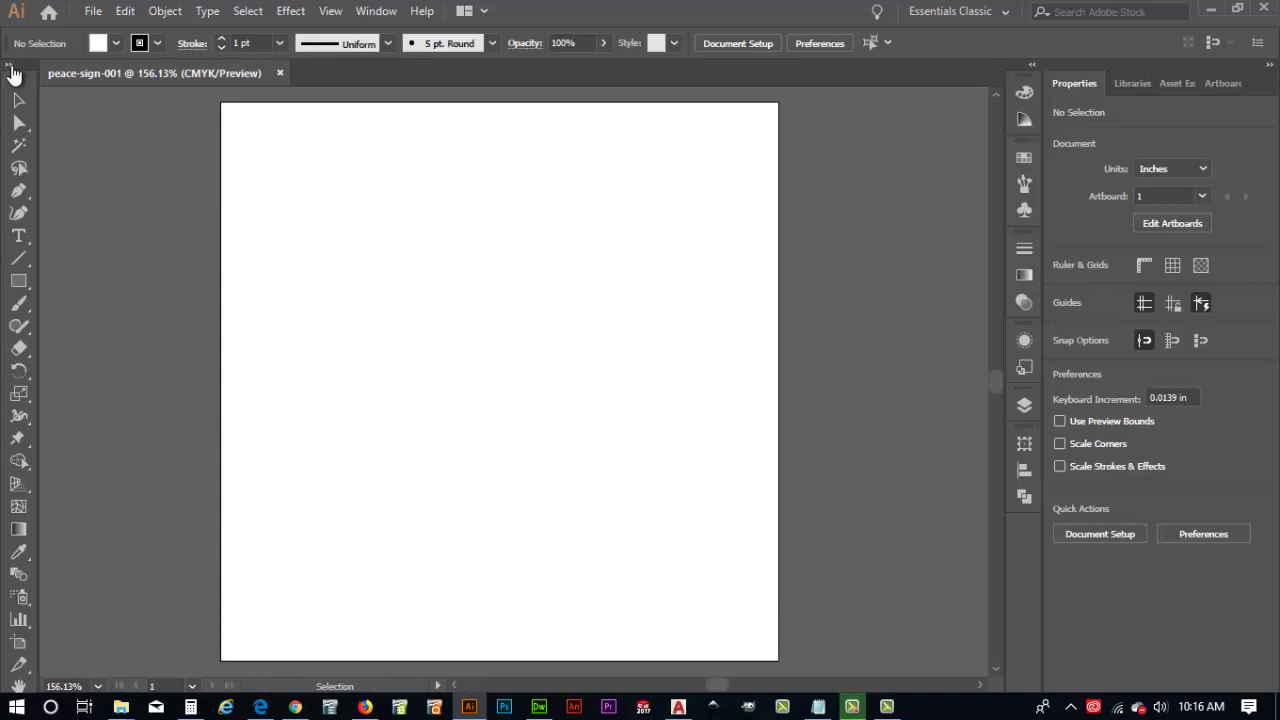
left_click(10, 67)
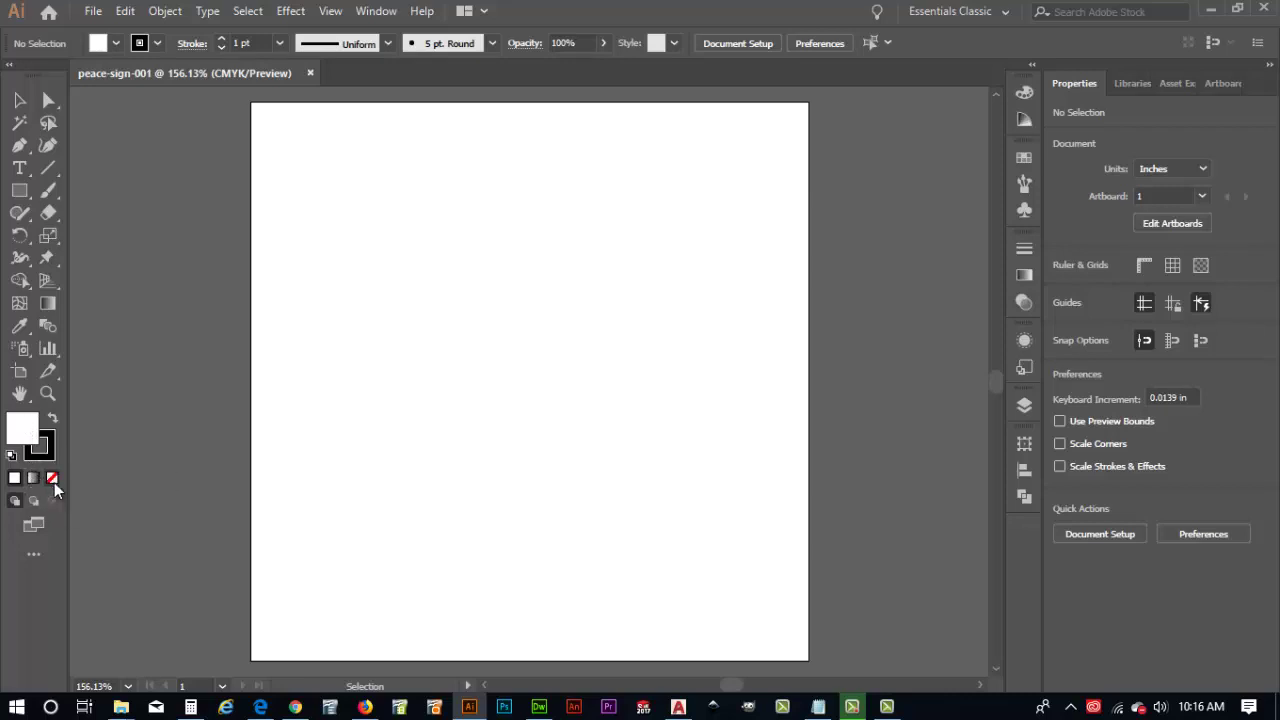
Set the fill to None and bring the black stroke to the front.
left_click(53, 478)
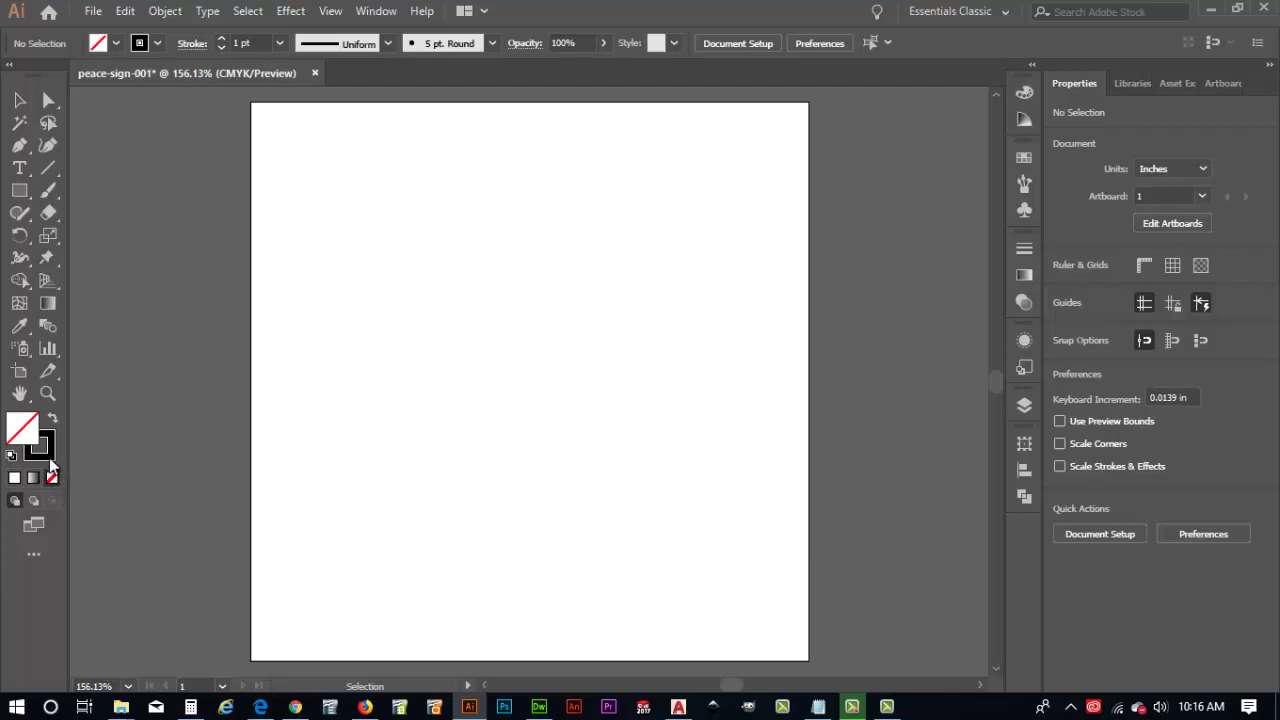
left_click(49, 458)
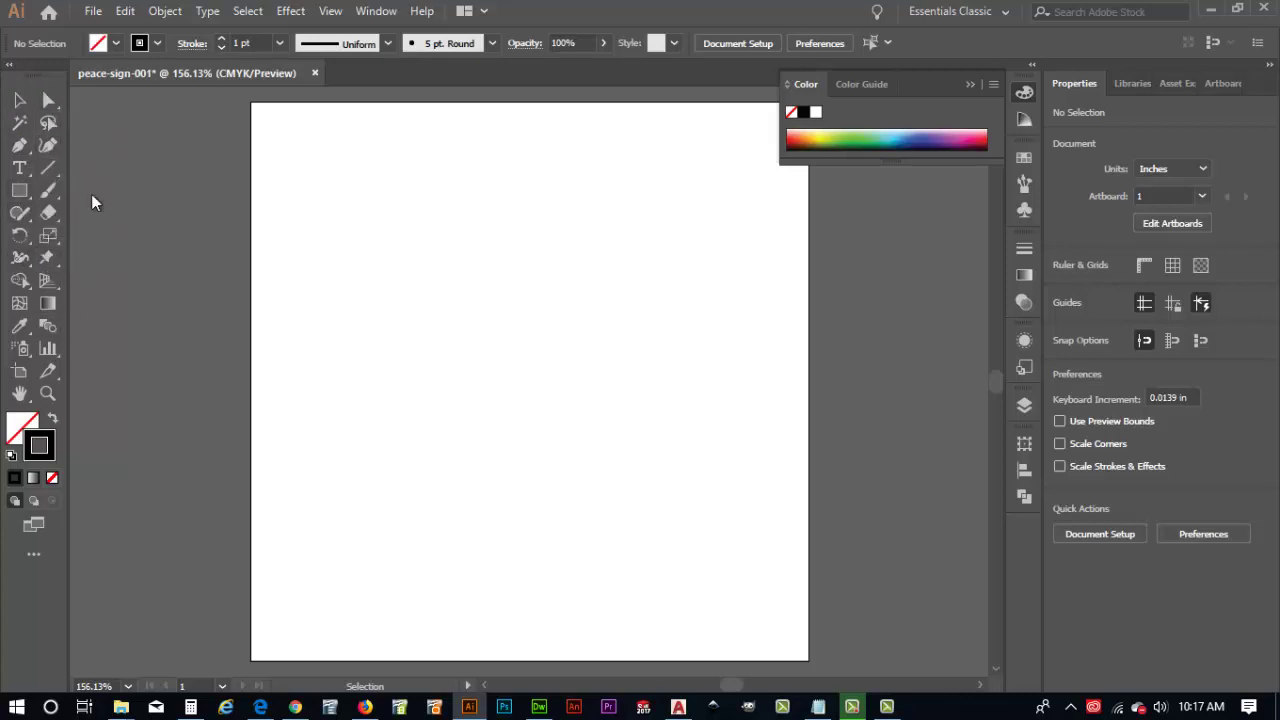
Tear off the shape tools as a floating panel beside the artboard and select the Ellipse tool.
left_click(25, 199)
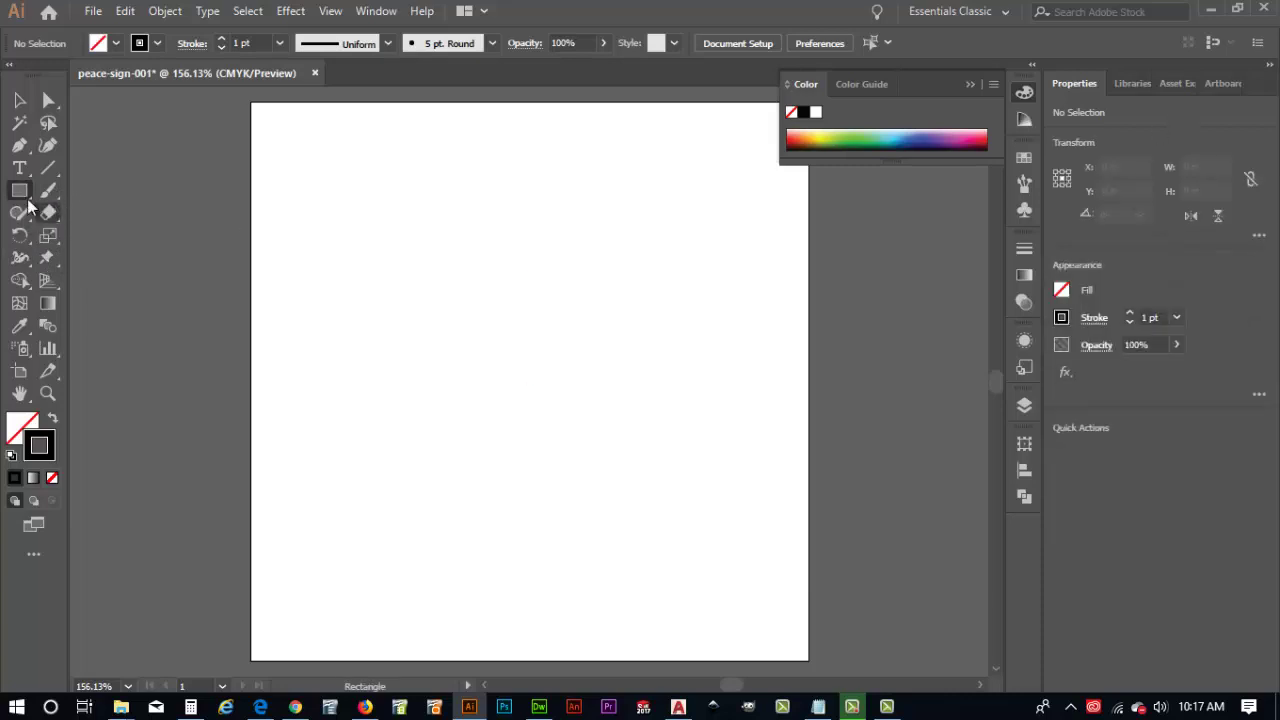
left_click(23, 198)
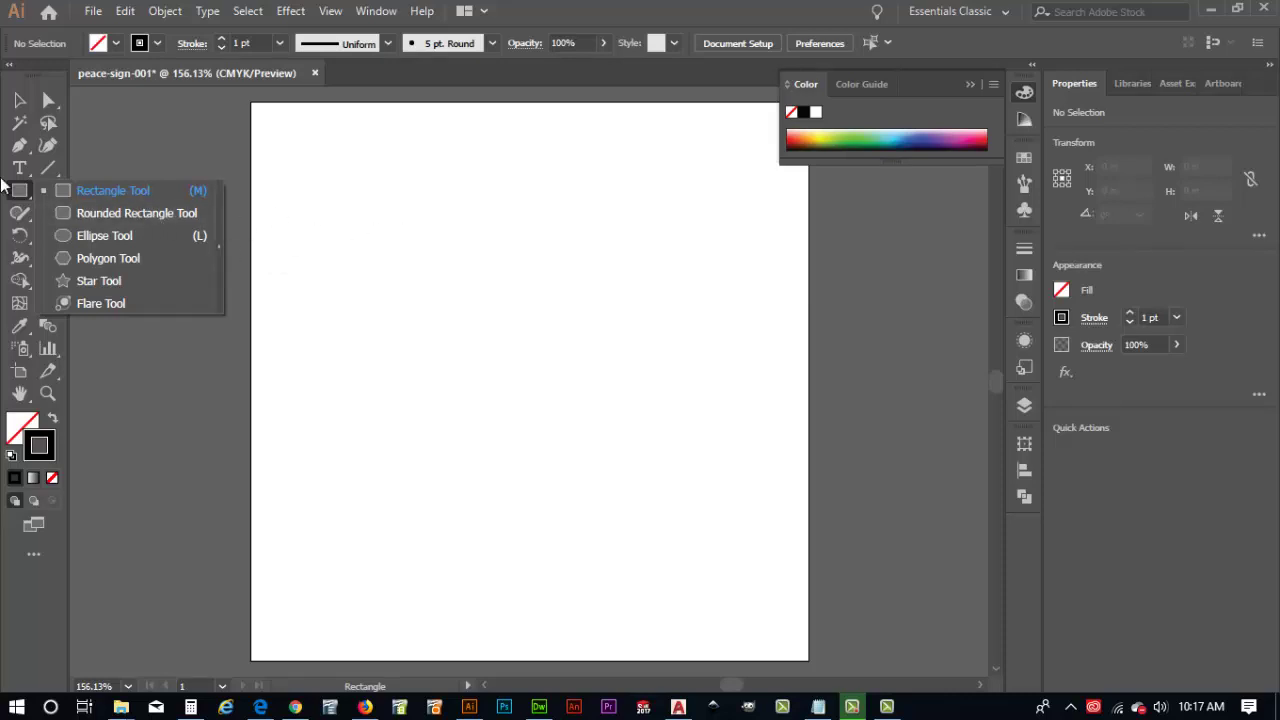
left_click(20, 198)
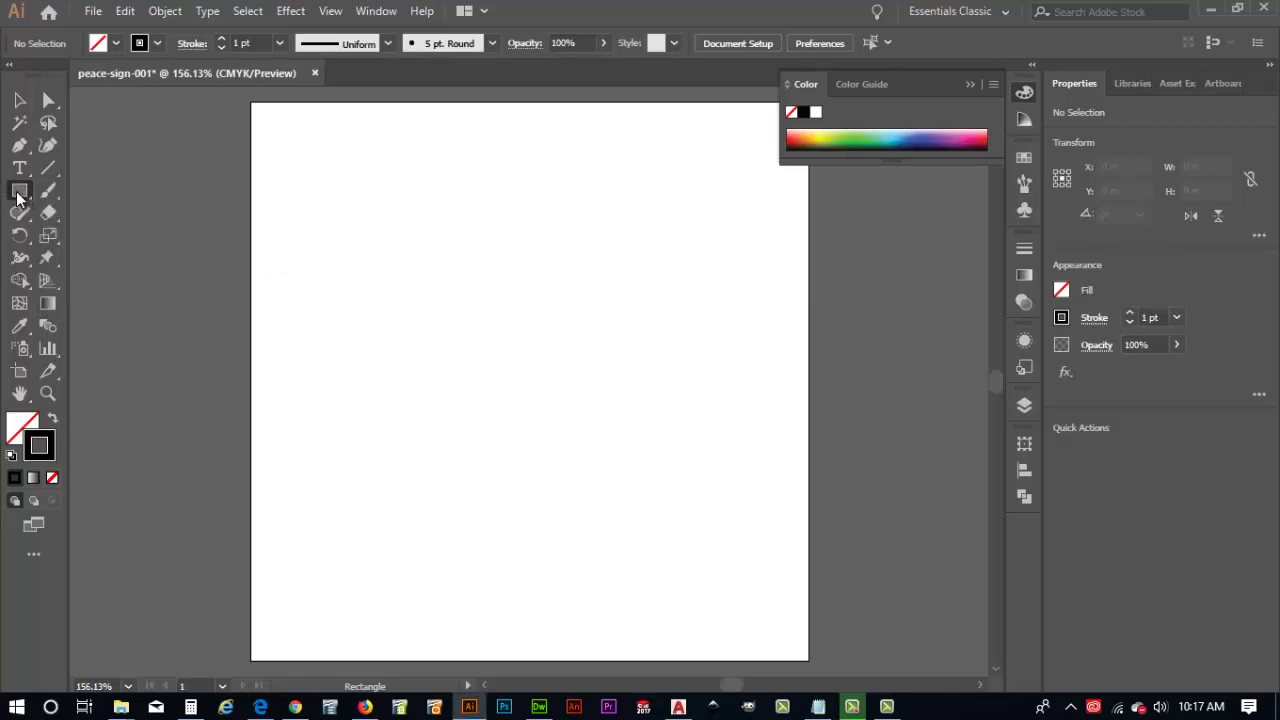
left_click(20, 198)
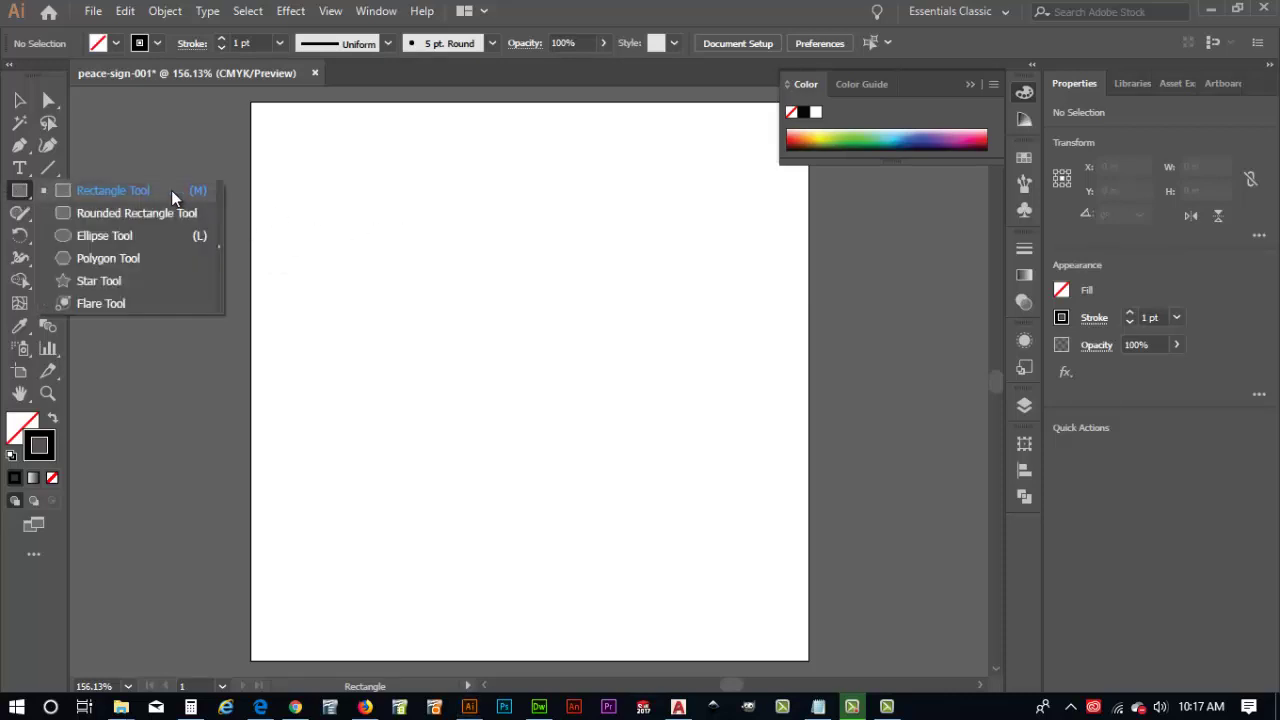
left_click(219, 214)
left_click_drag(118, 206, 160, 420)
left_click_drag(183, 319, 157, 100)
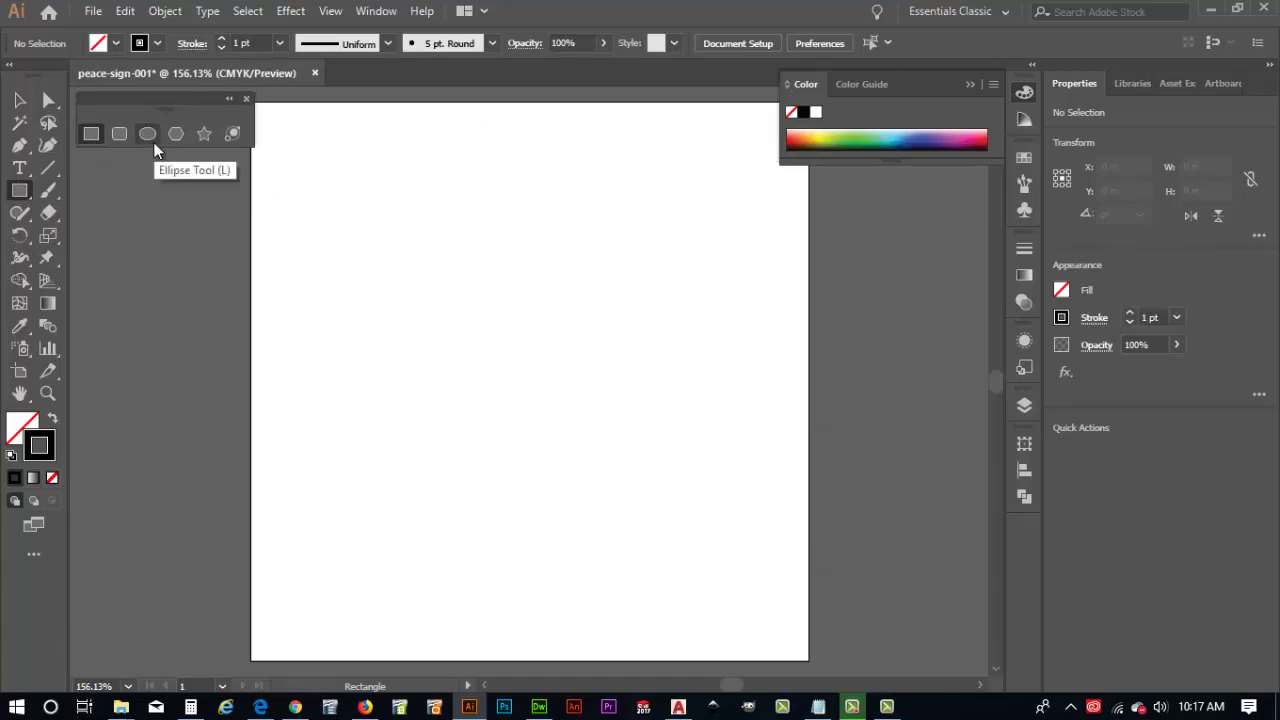
left_click(147, 134)
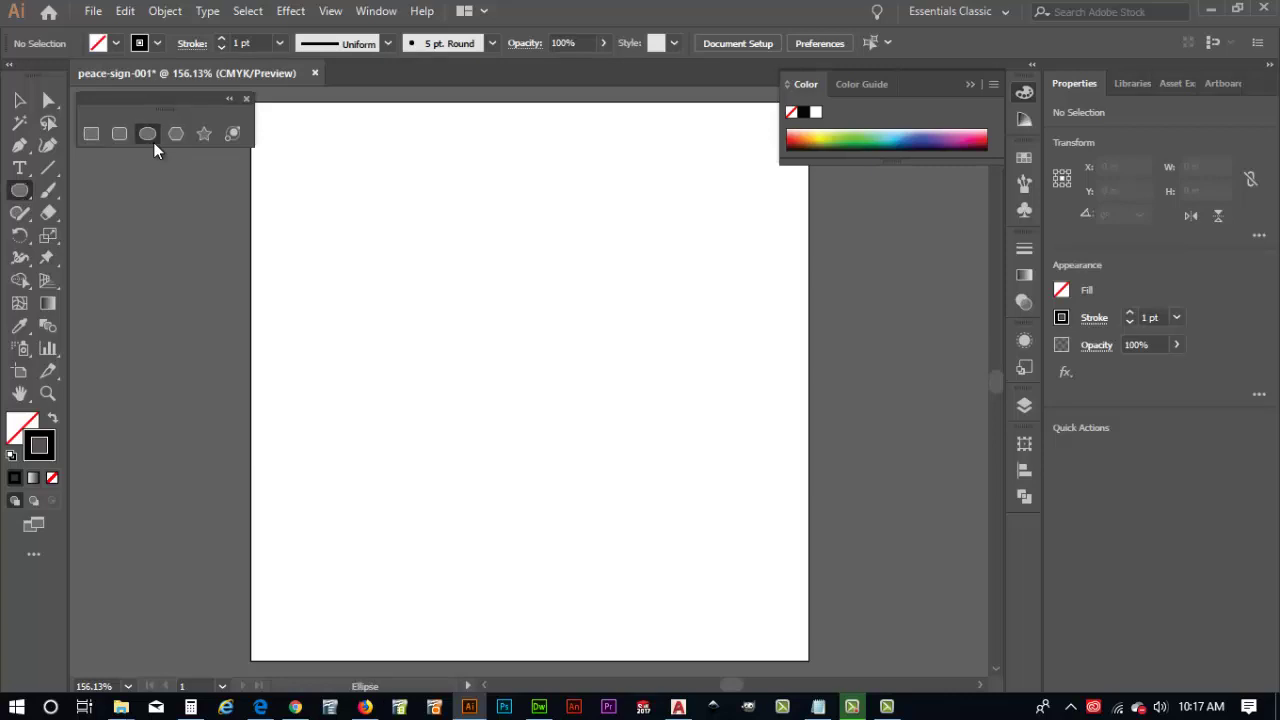
left_click_drag(410, 257, 718, 478)
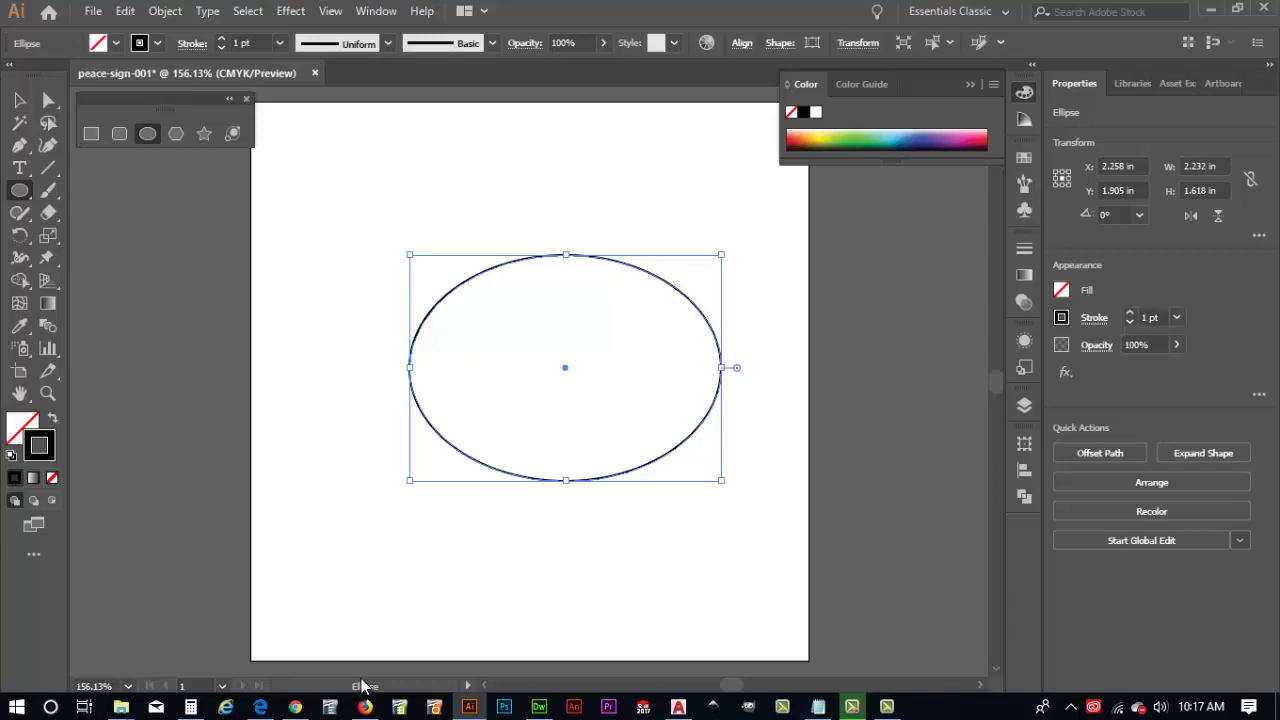
left_click_drag(483, 522, 580, 636)
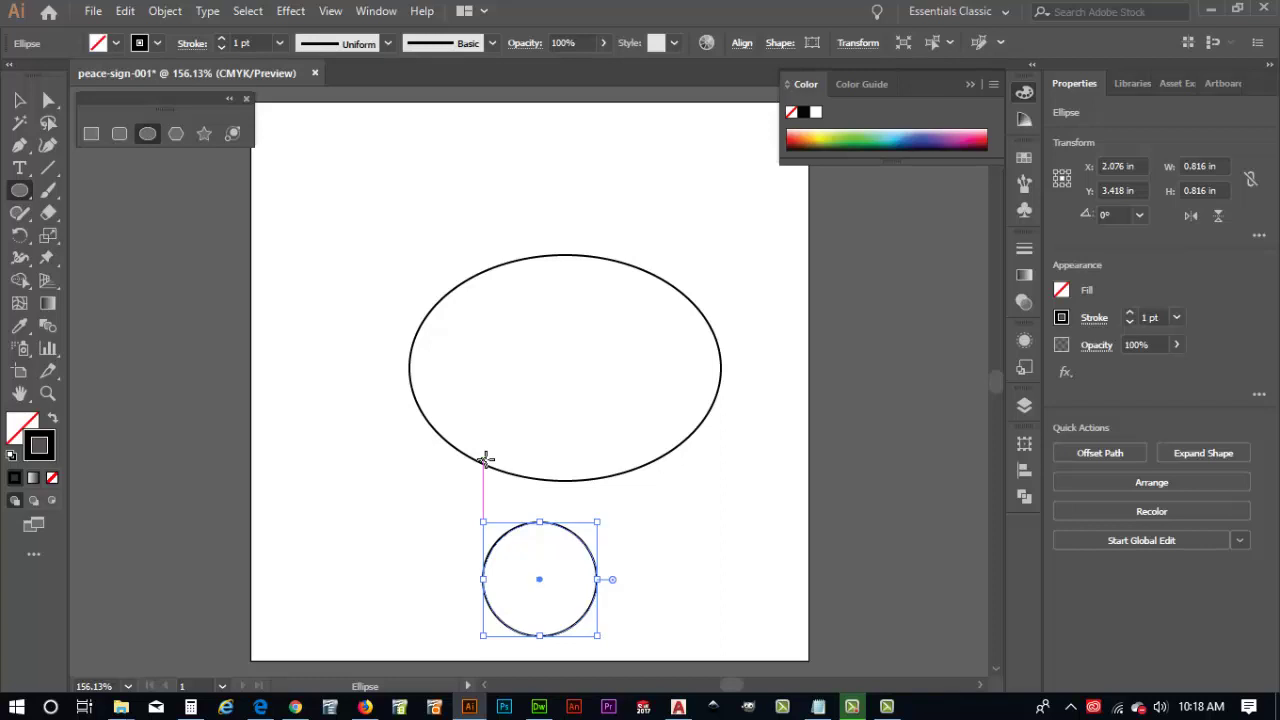
left_click(485, 459, "ctrl+shift")
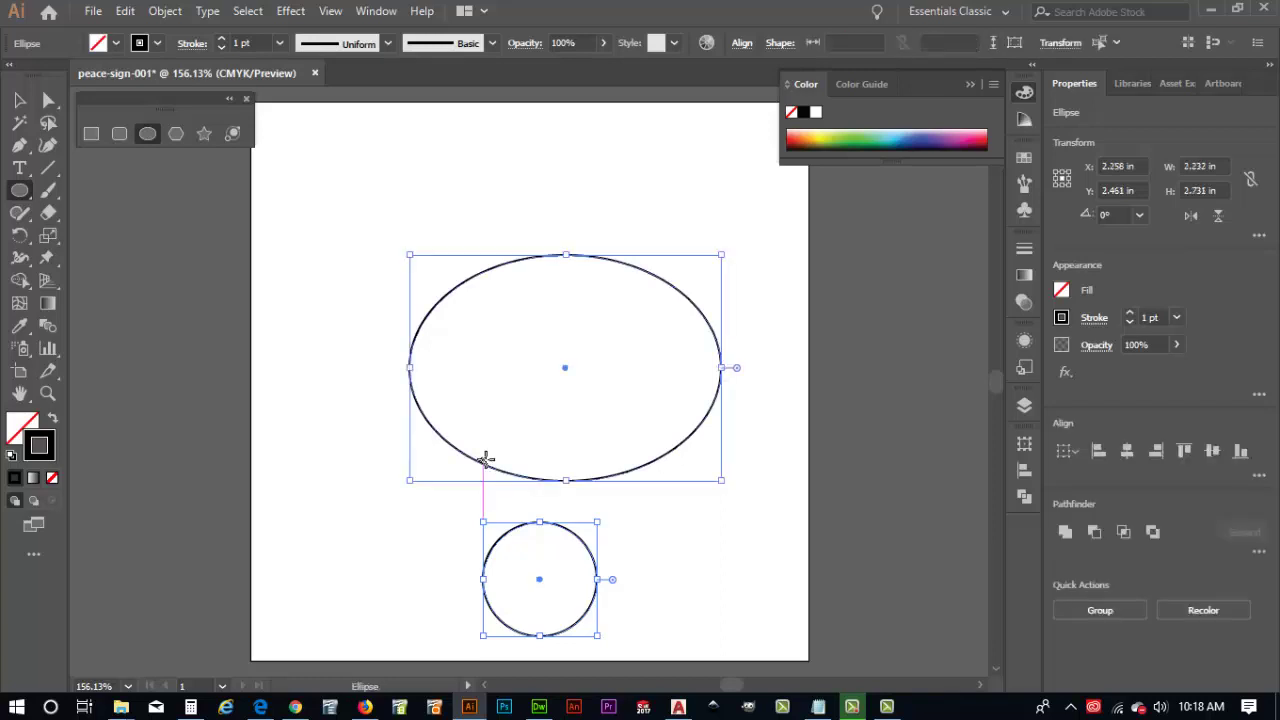
key("ctrl+shift+a")
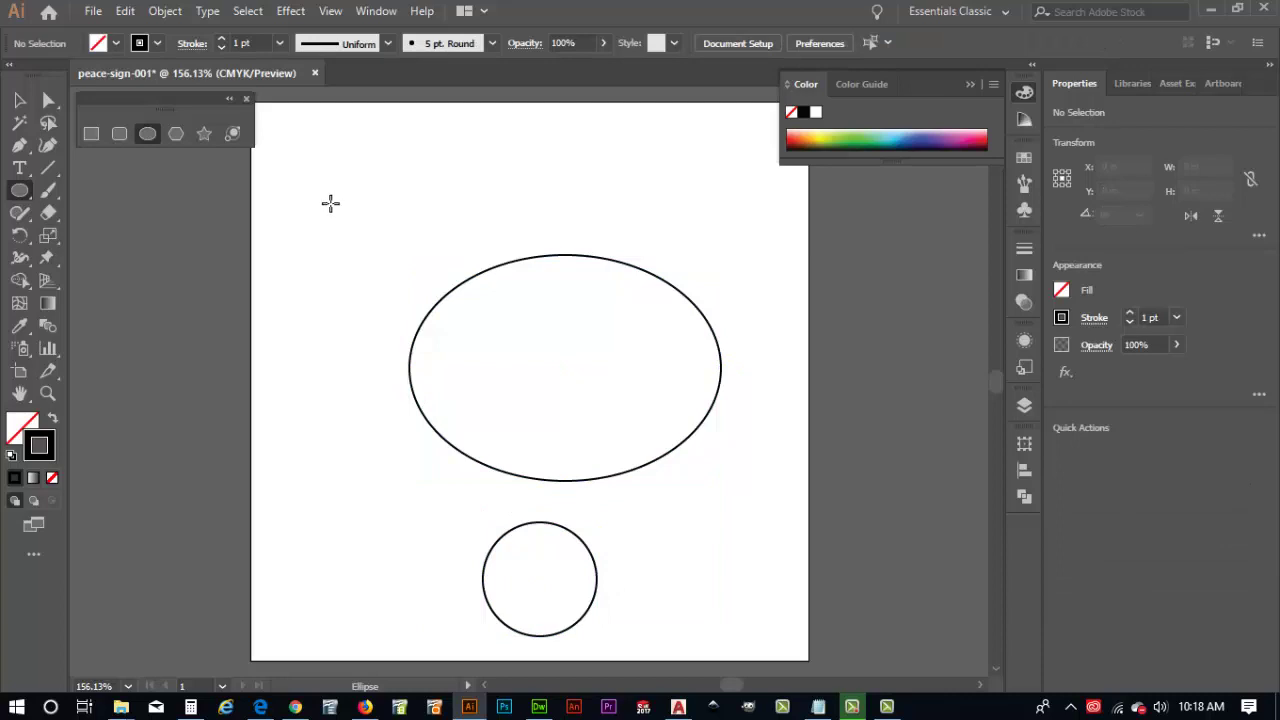
mouse_move(331, 203)
left_mouse_down()
mouse_move(503, 460)
mouse_move(309, 266)
mouse_move(364, 315)
left_mouse_up()
left_click(19, 100)
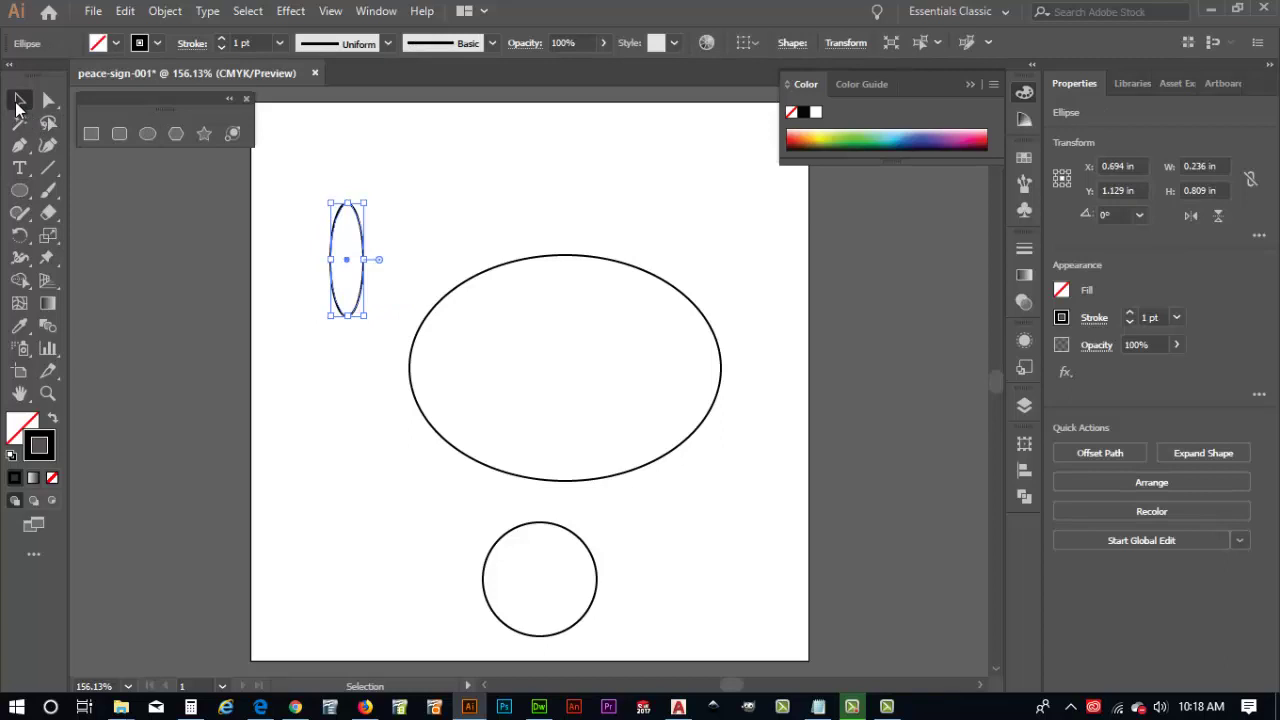
left_click_drag(281, 160, 771, 646)
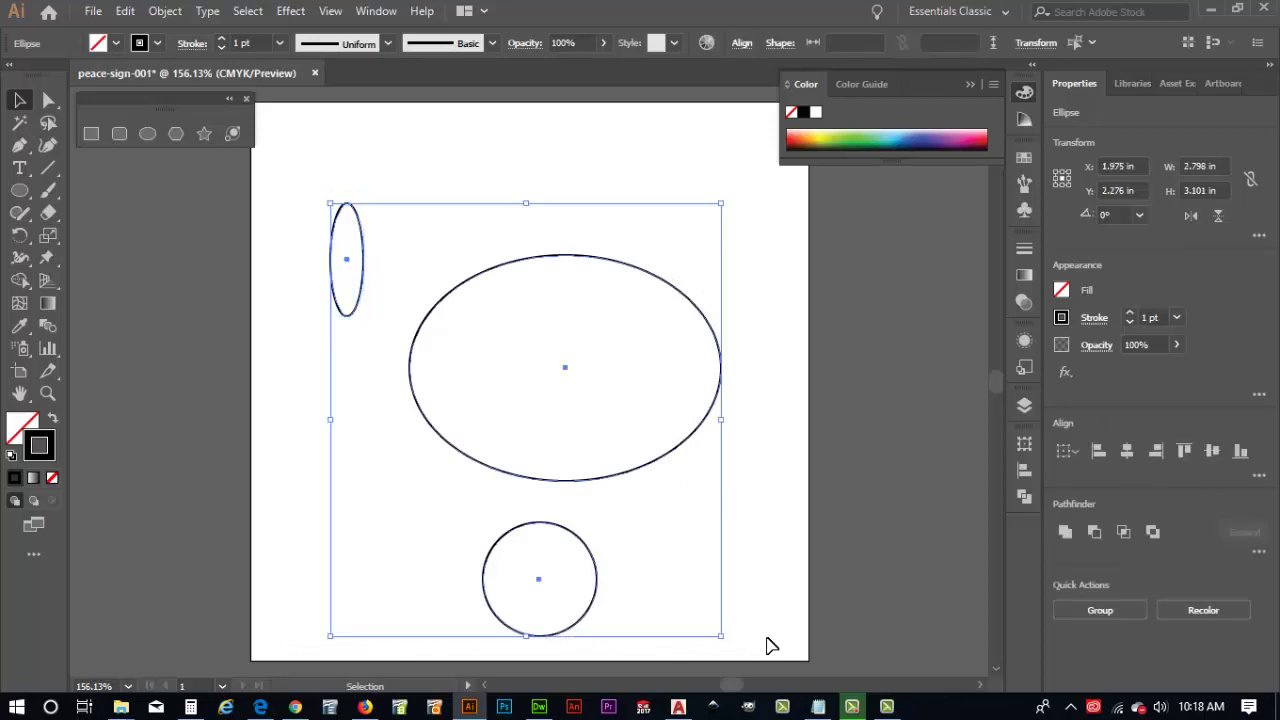
left_click(728, 511)
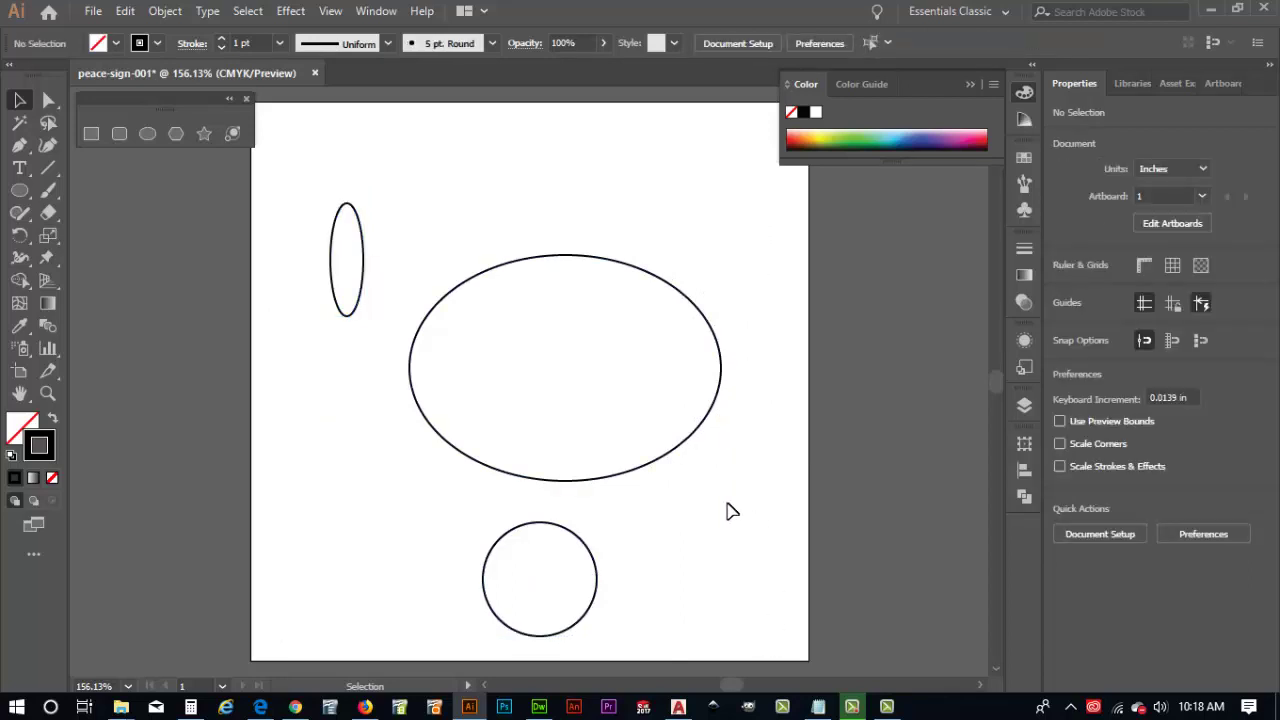
key("ctrl+a")
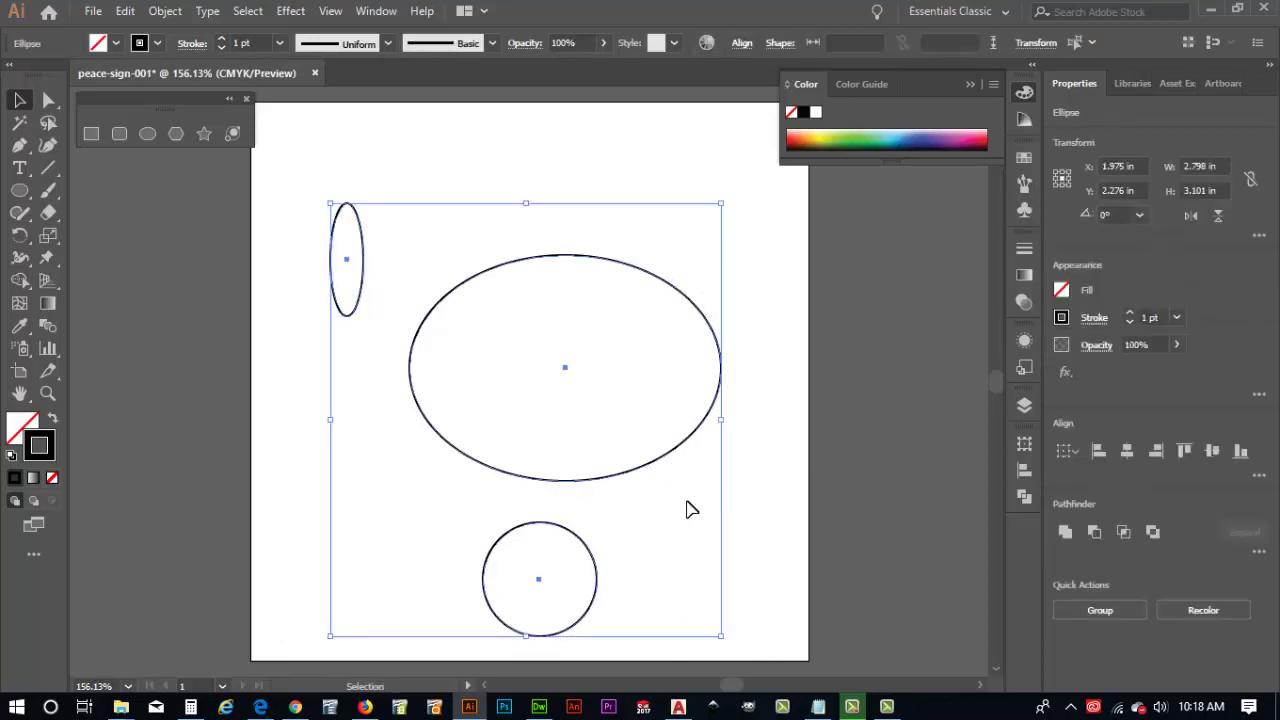
left_click(712, 449)
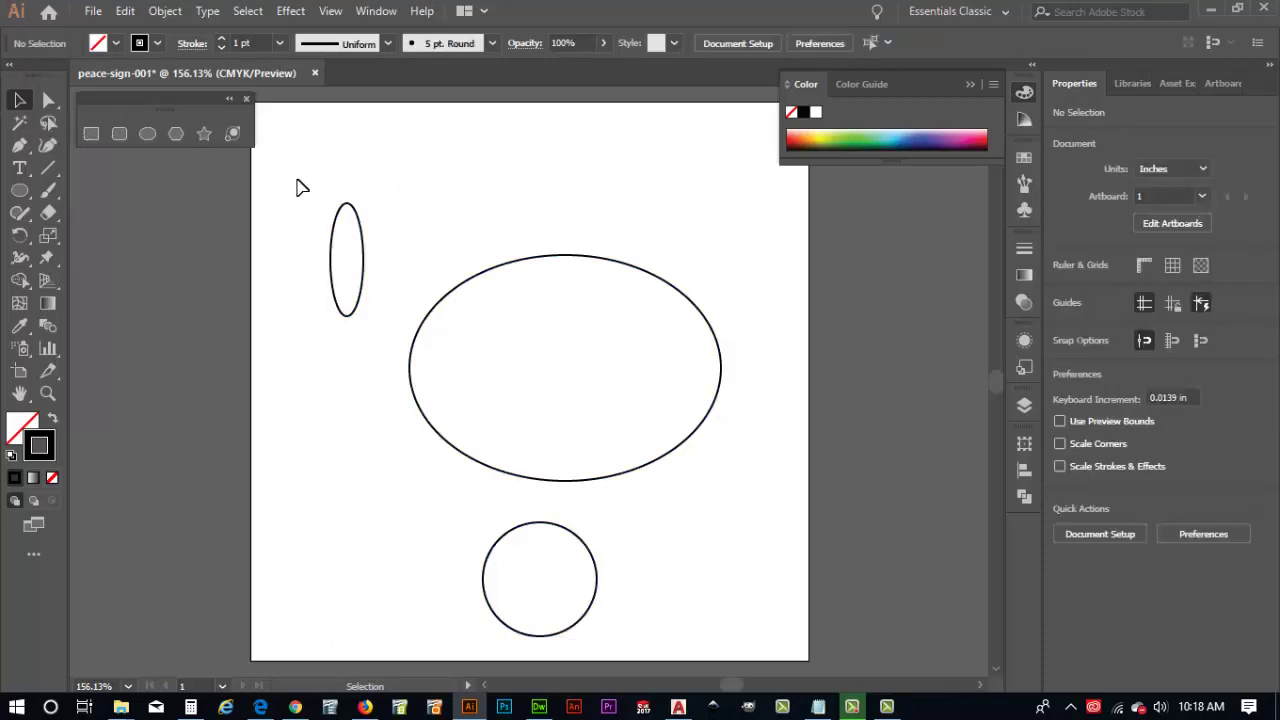
left_click_drag(297, 181, 755, 651)
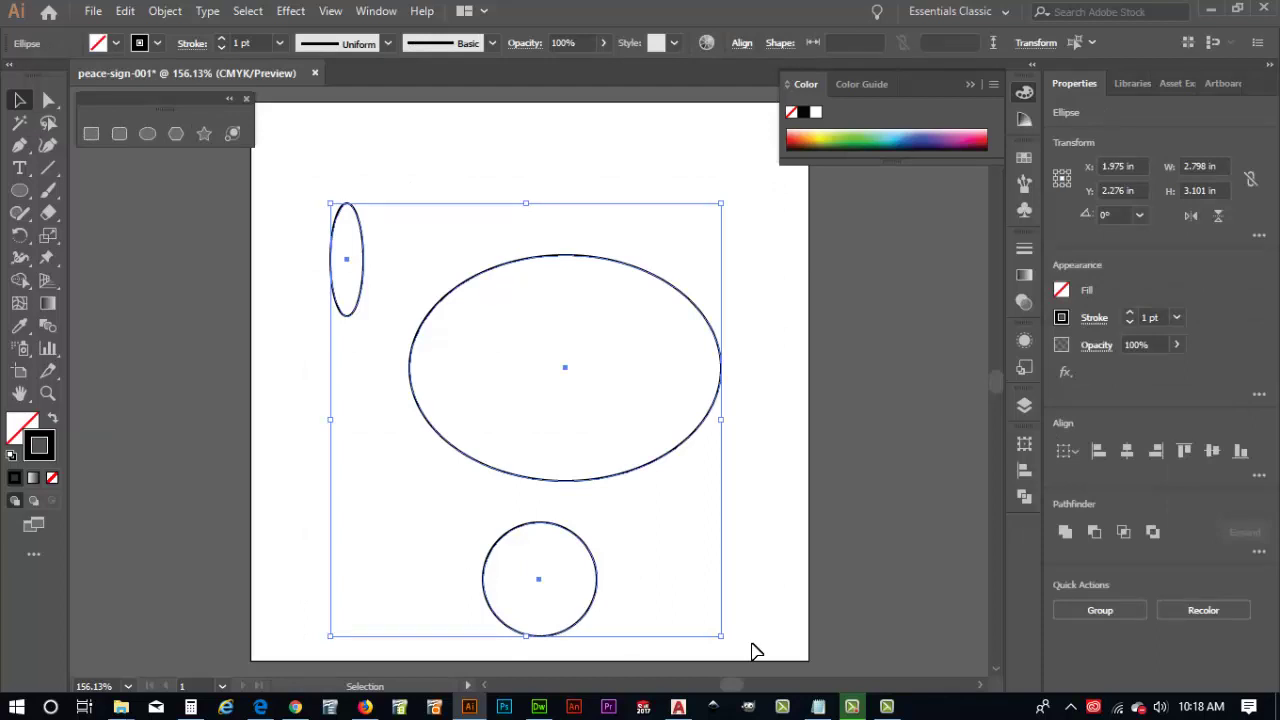
key("Delete")
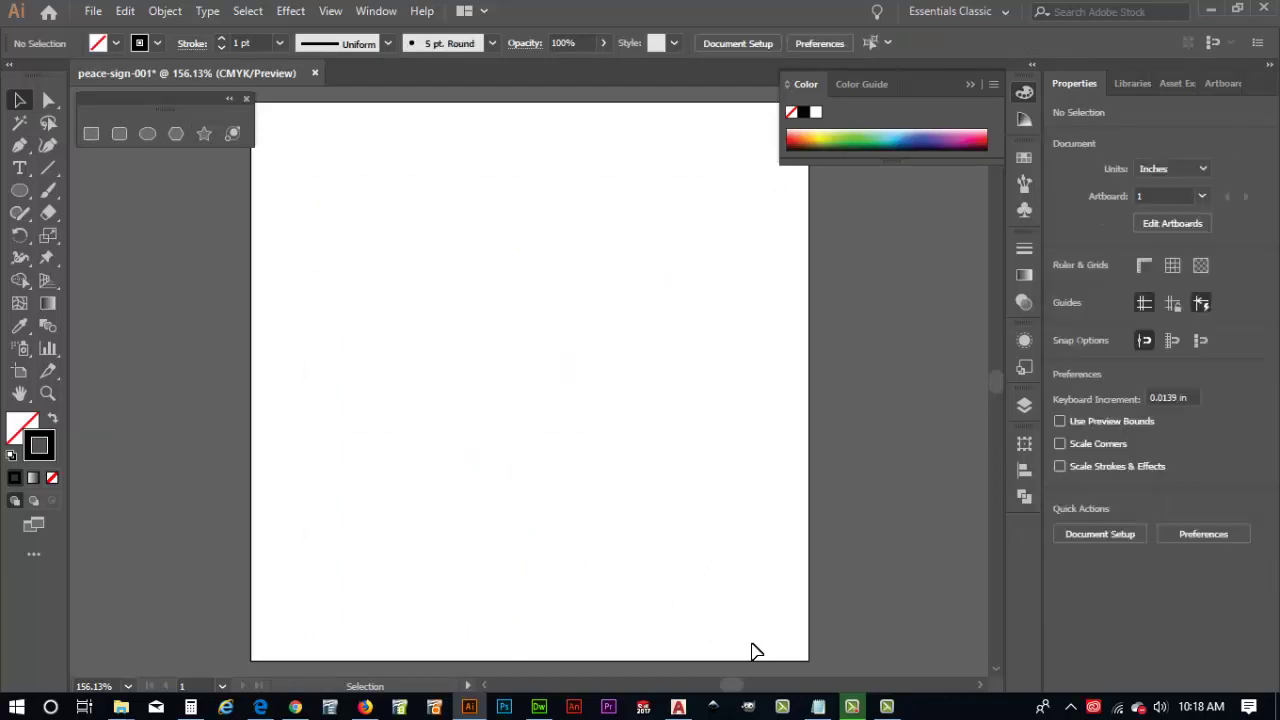
Draw a circle near the artboard's lower left and set its width to 1.75 in.
key("l")
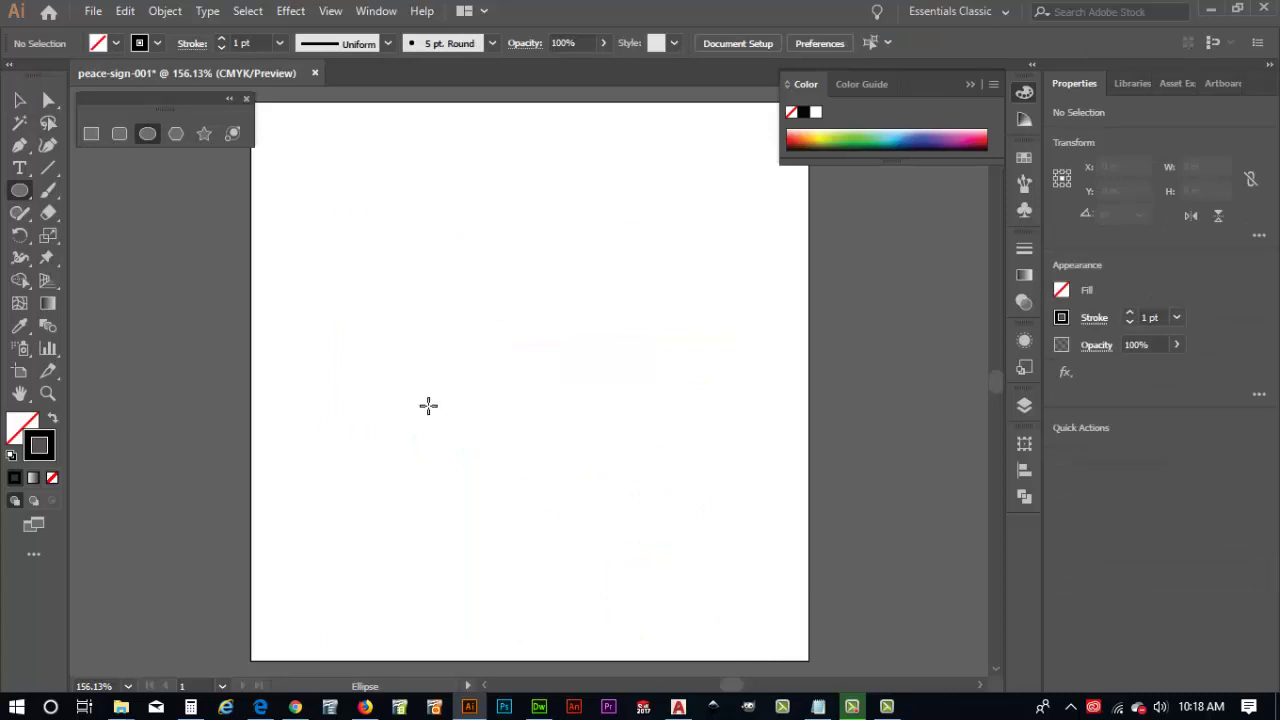
key("v")
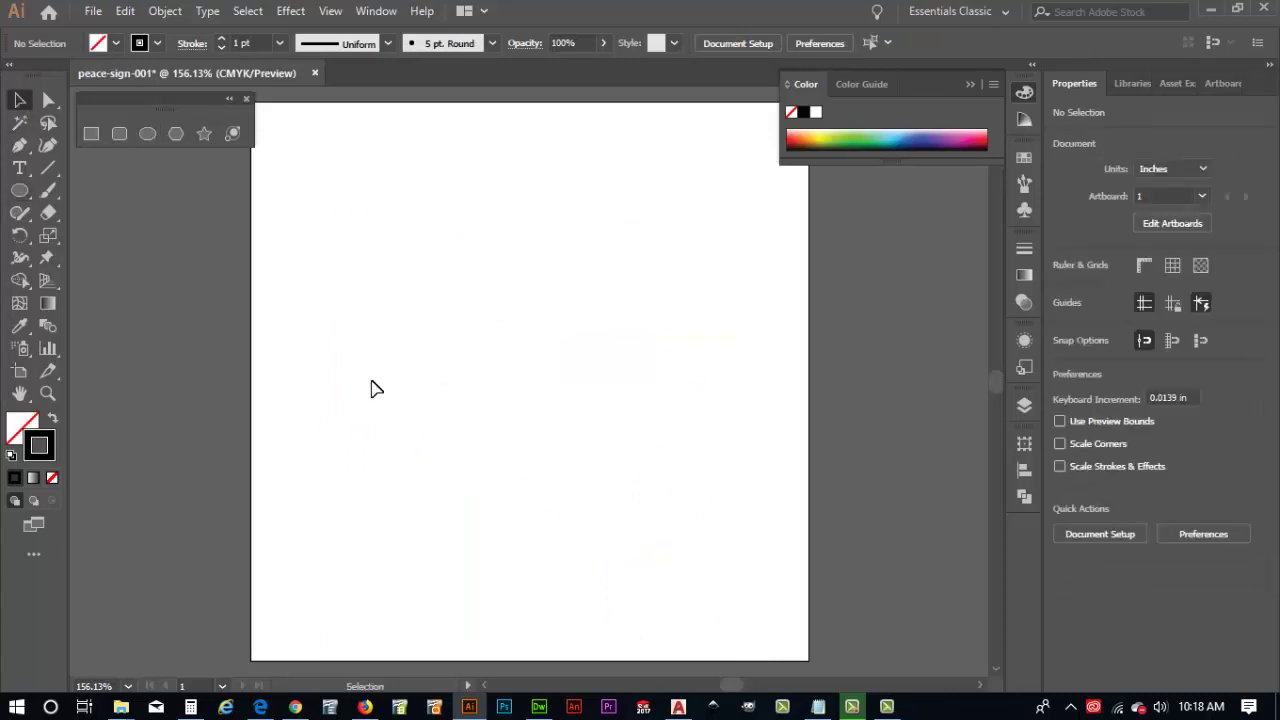
key("l")
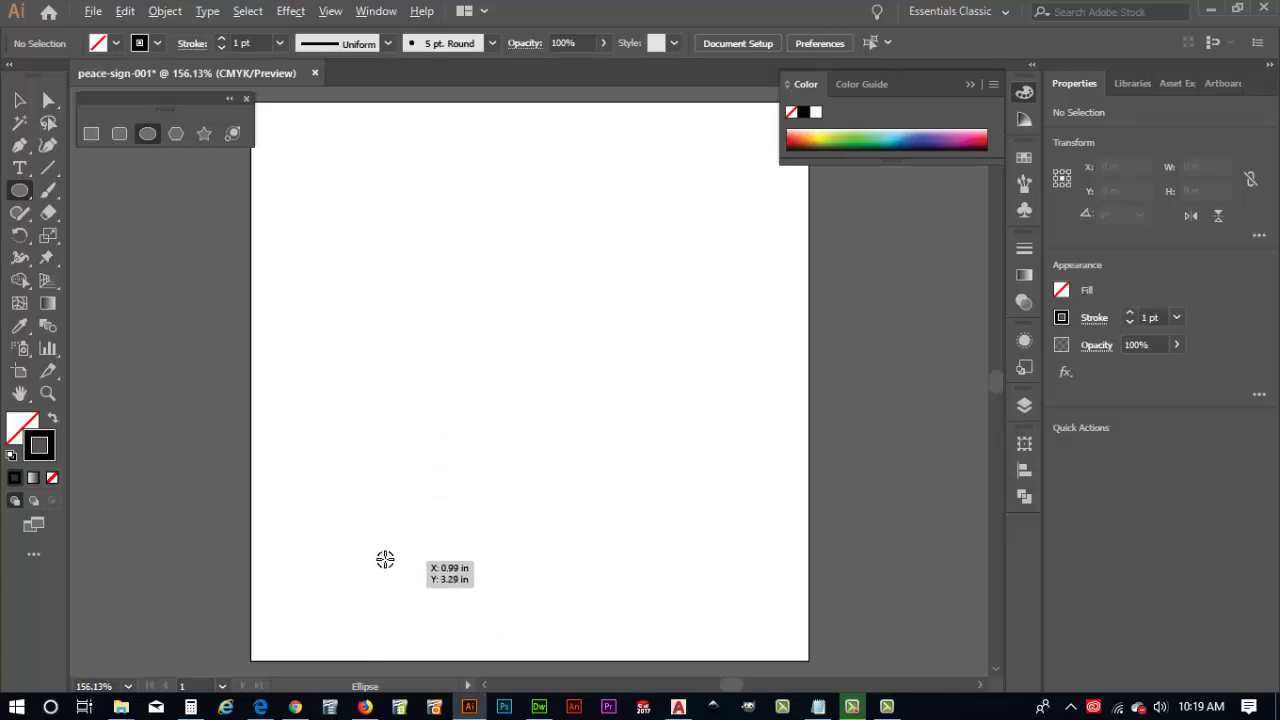
left_click_drag(376, 554, 439, 638)
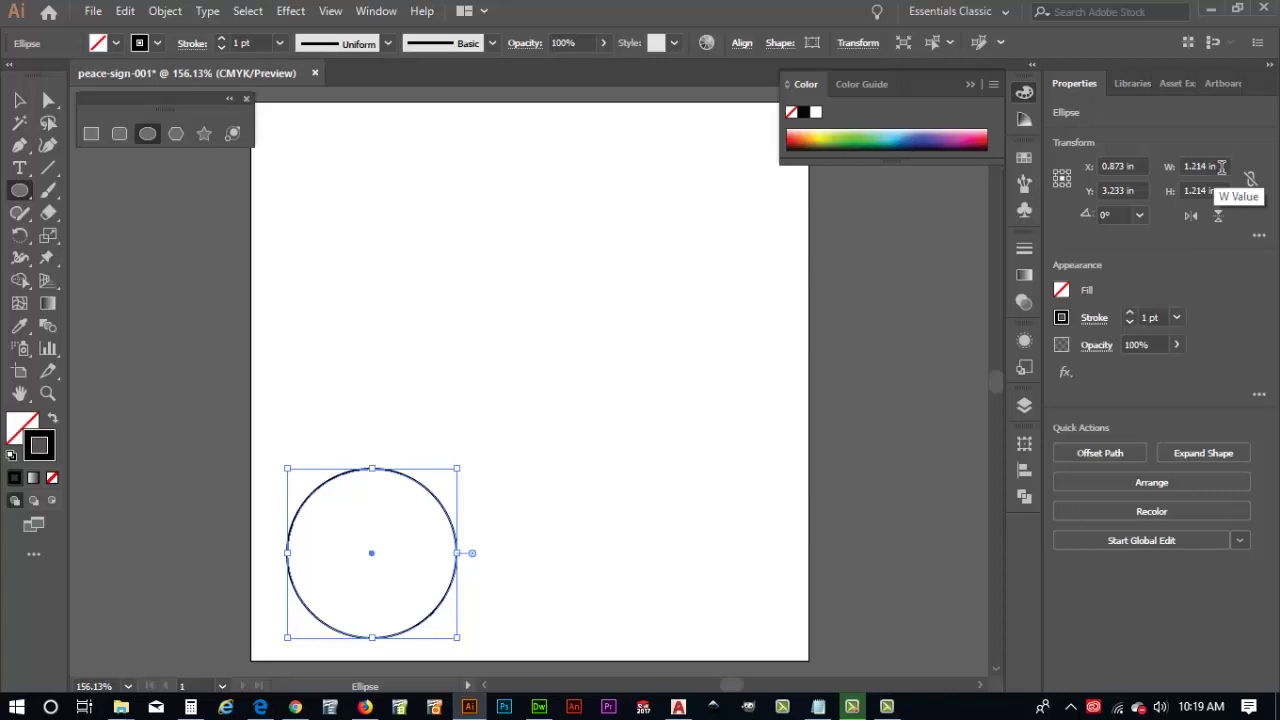
left_click_drag(1221, 167, 1180, 176)
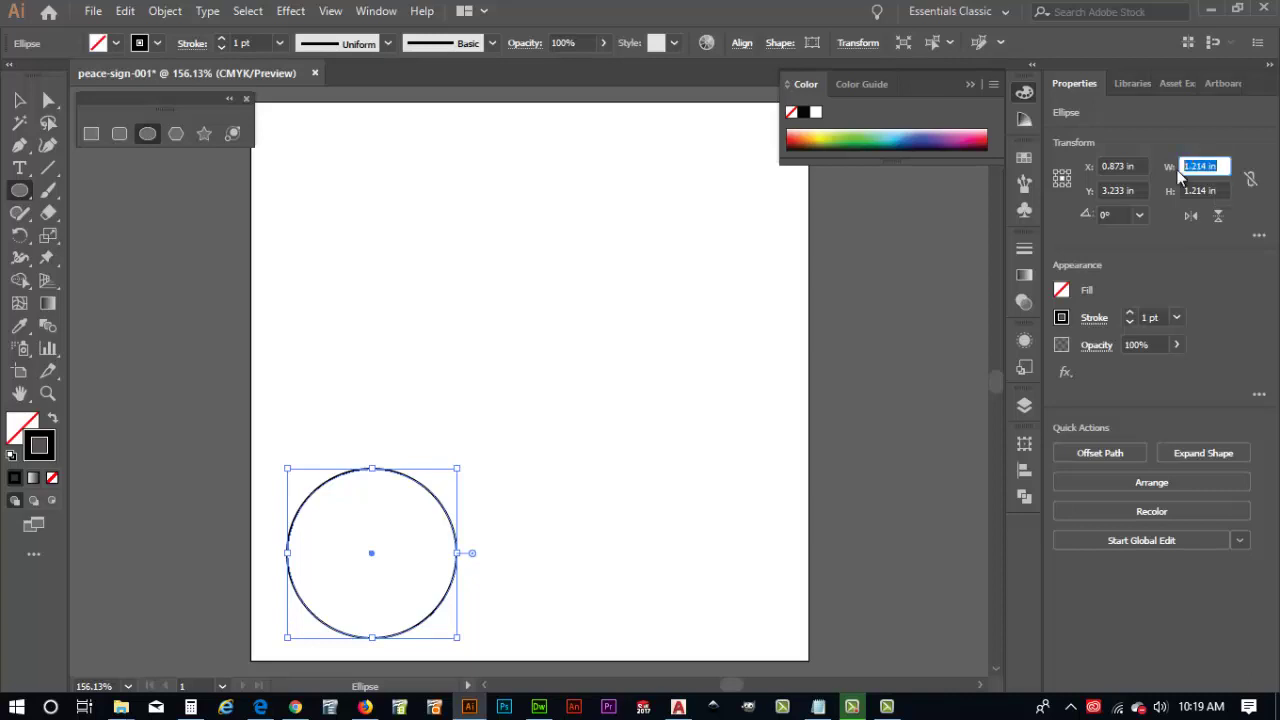
type("1.75")
key("Tab")
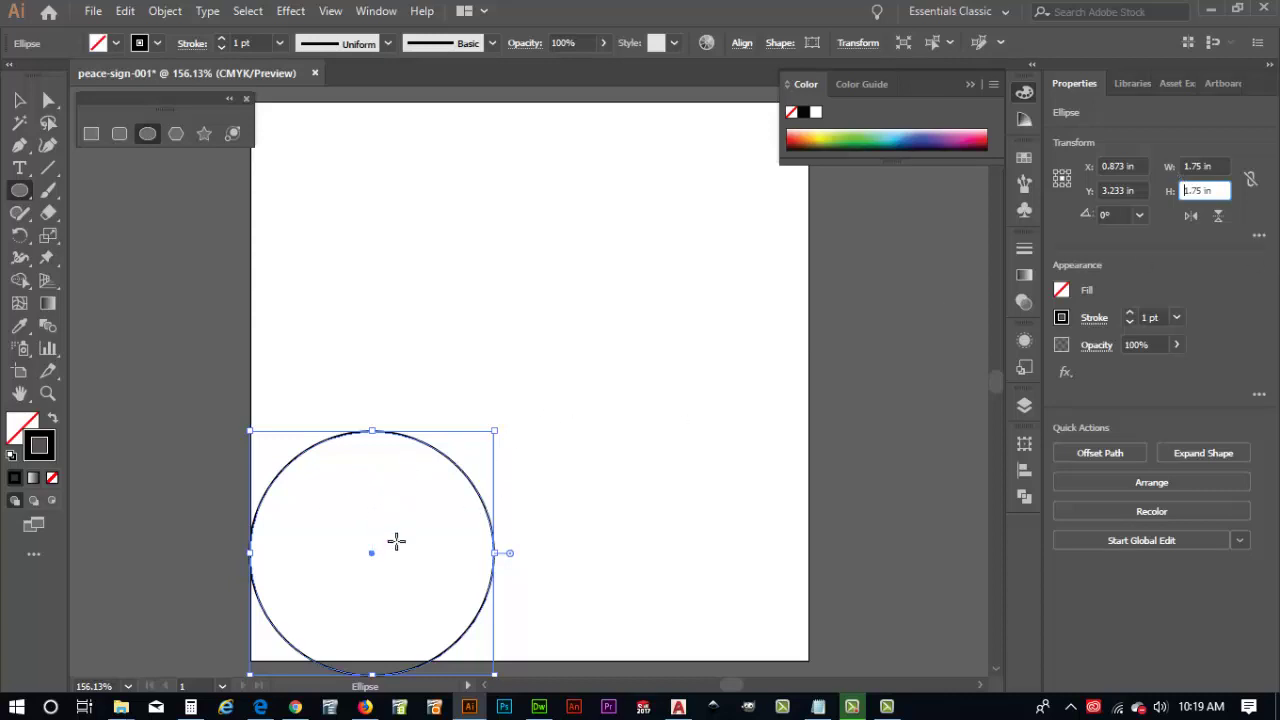
Open the Ellipse dimensions dialog and dismiss it without changes.
scroll(396, 546, "down", 1)
scroll(389, 540, "up", 4)
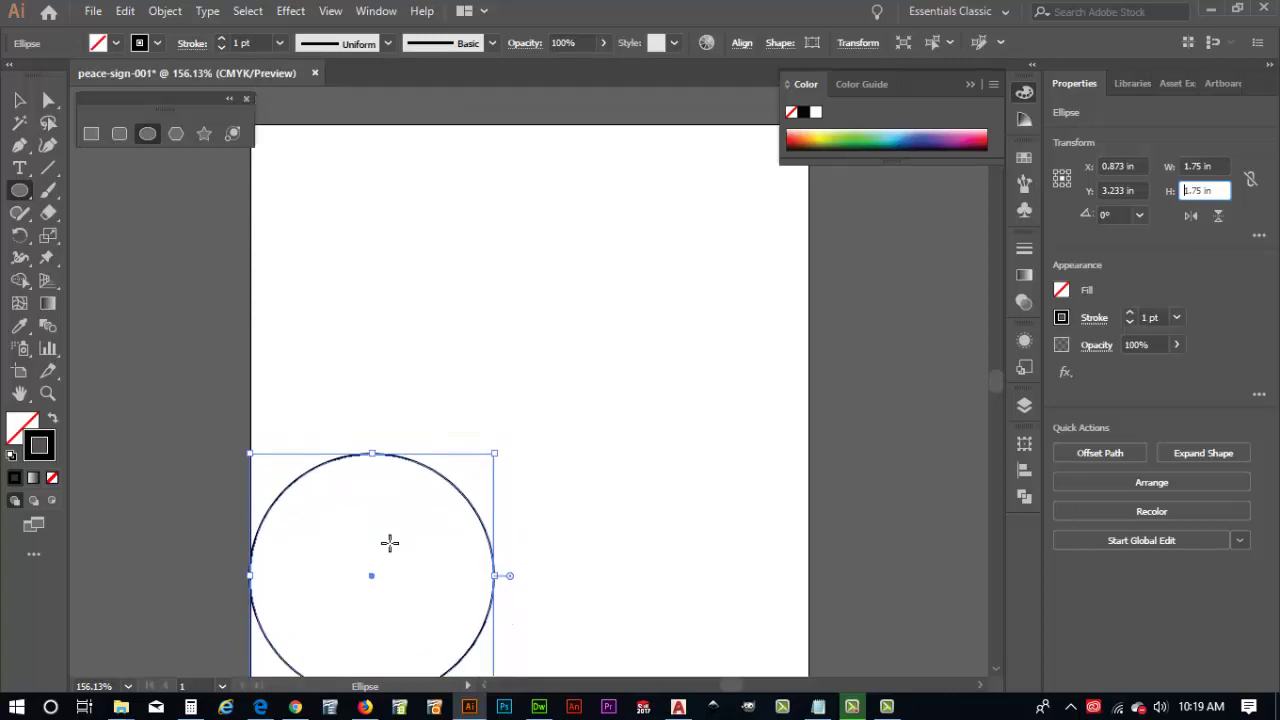
scroll(389, 540, "down", 1)
scroll(385, 539, "down", 3)
scroll(378, 538, "down", 4)
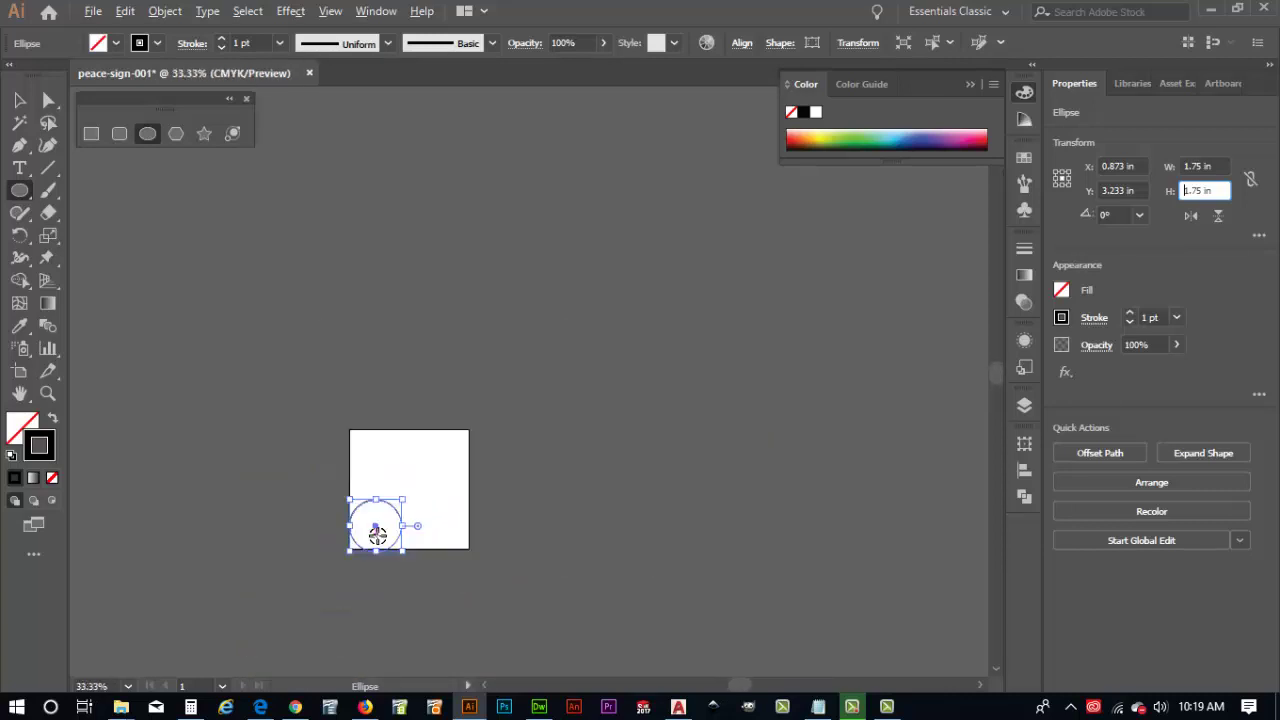
scroll(374, 531, "up", 5)
scroll(374, 531, "down", 4)
scroll(377, 536, "down", 1)
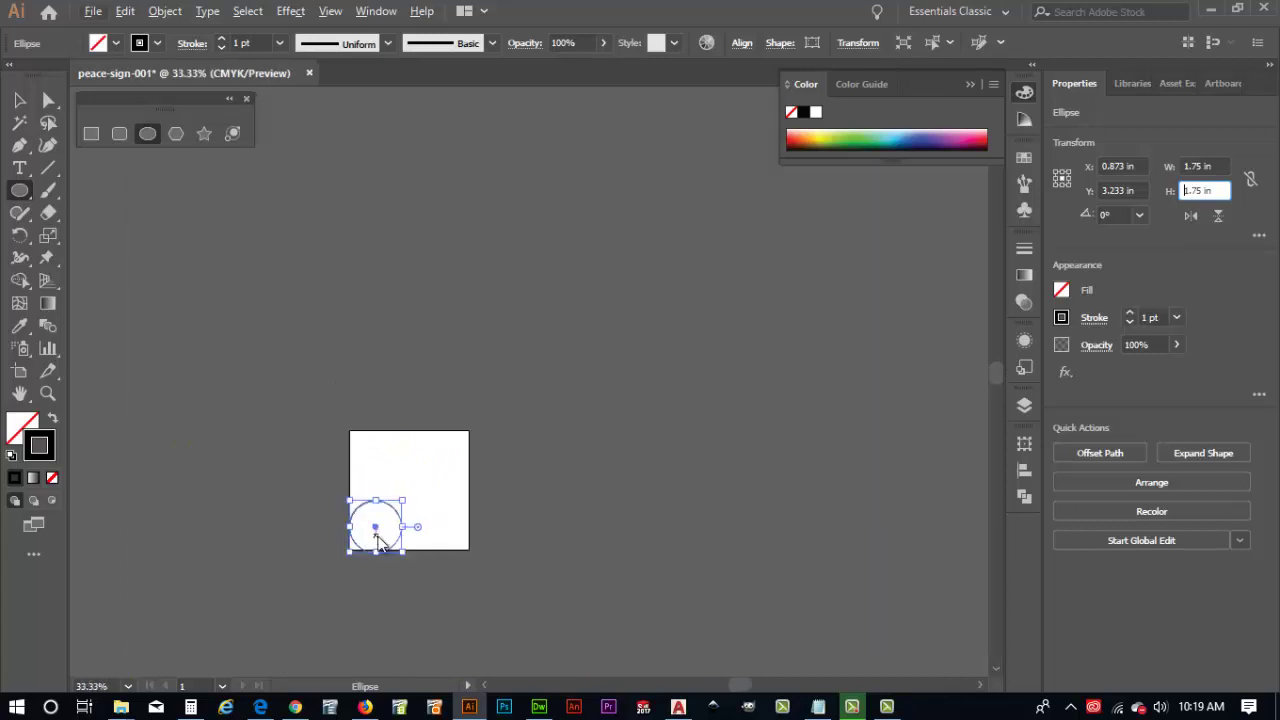
key("alt+space")
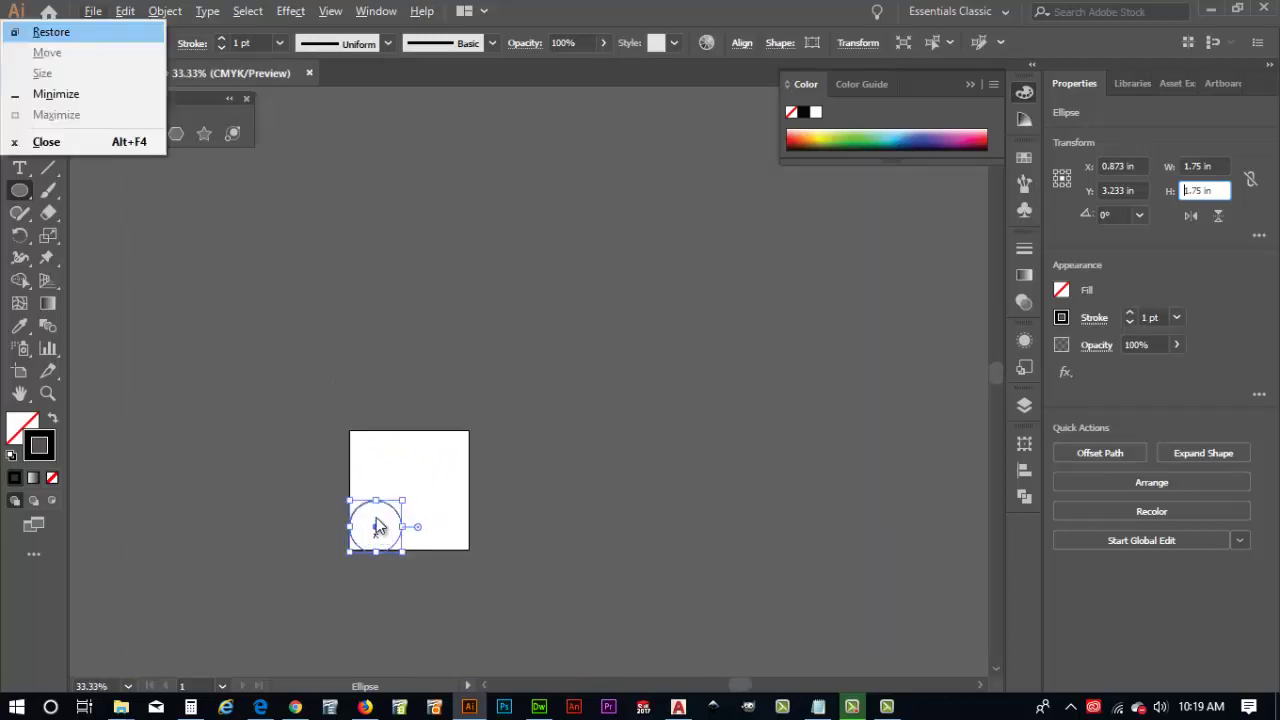
left_click(241, 370)
key("BackSpace")
left_click(663, 379)
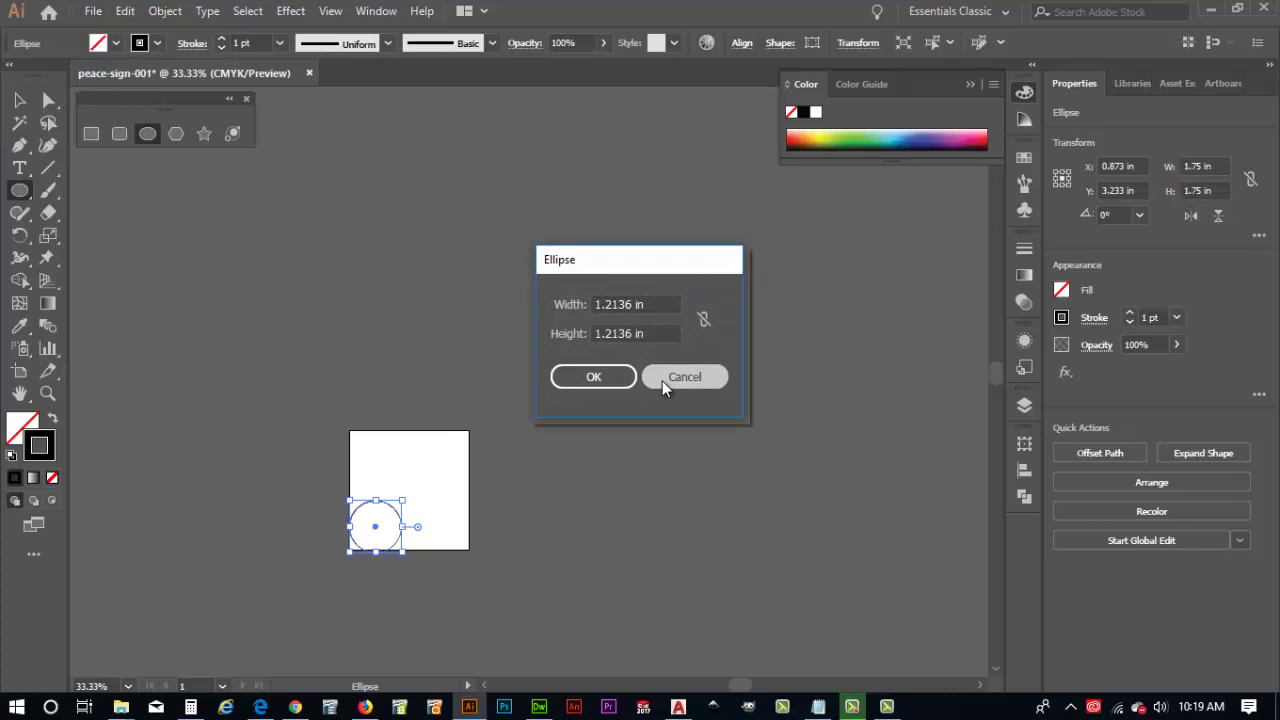
Zoom in and nudge the circle with arrow keys to X 1.109 in, Y 2.955 in.
key("v")
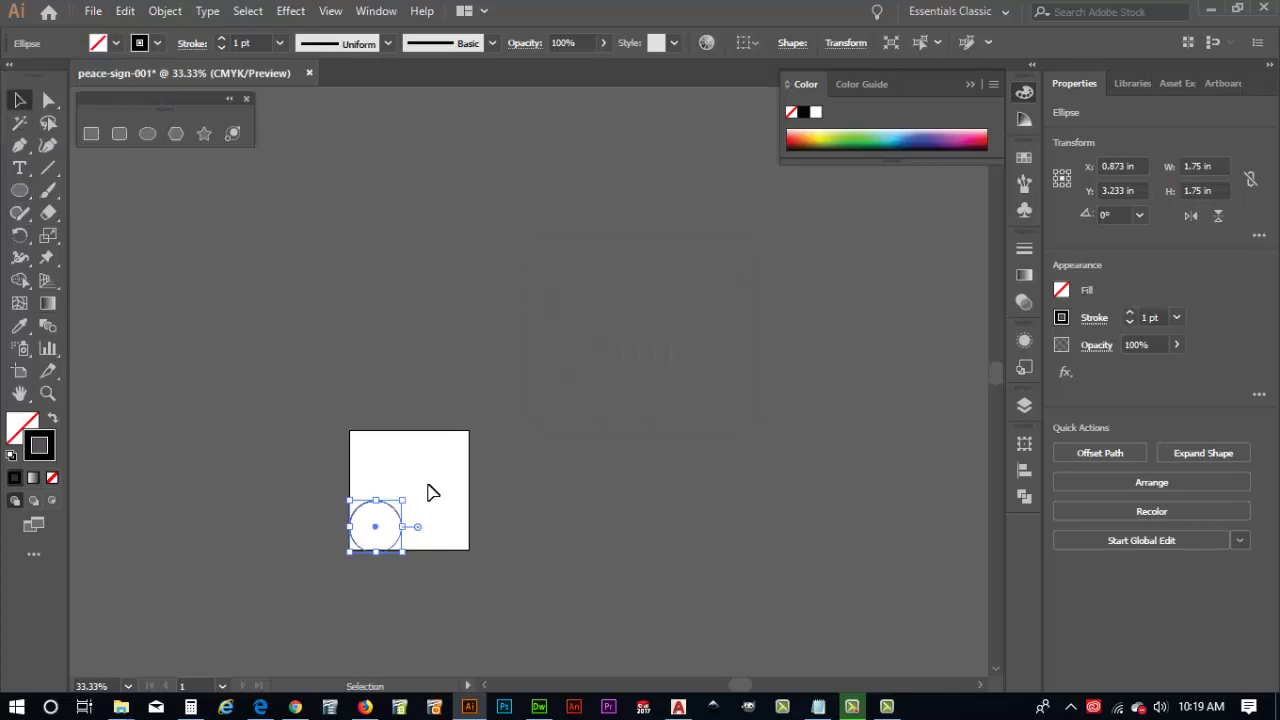
left_click_drag(414, 460, 518, 428)
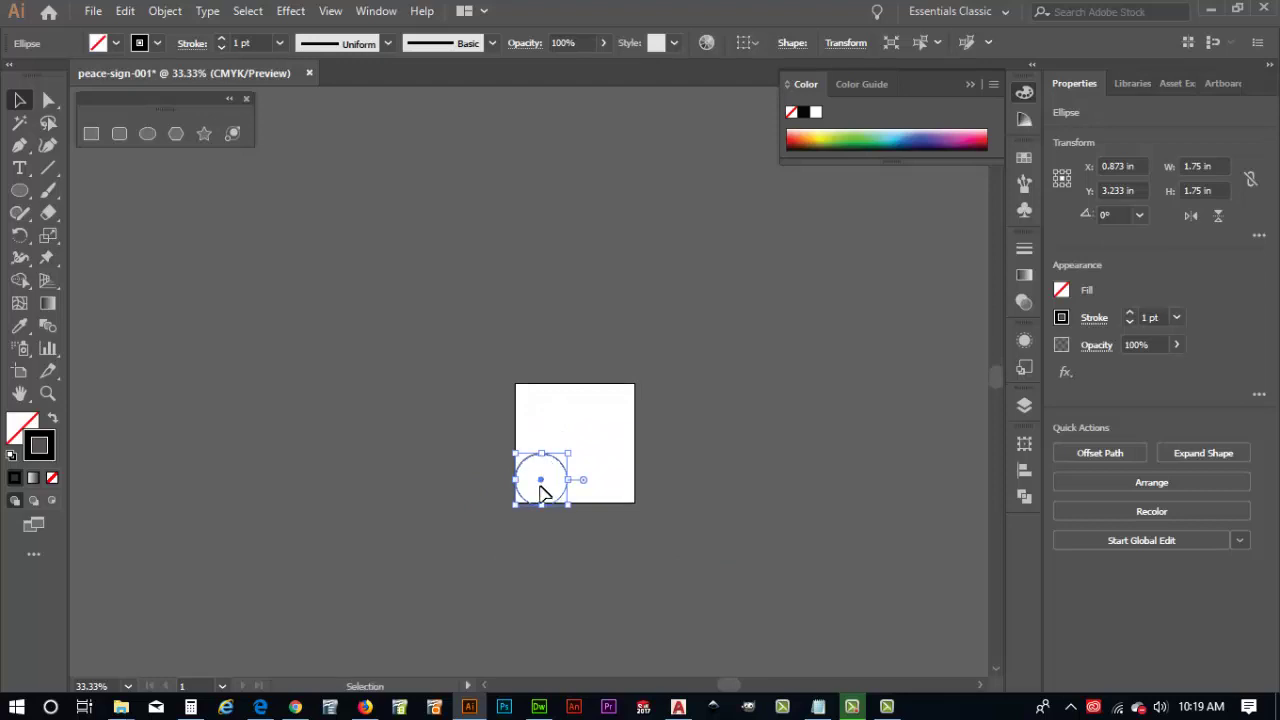
key("ctrl+equal")
key("ctrl+equal")
key("ctrl+equal")
key("ctrl+equal")
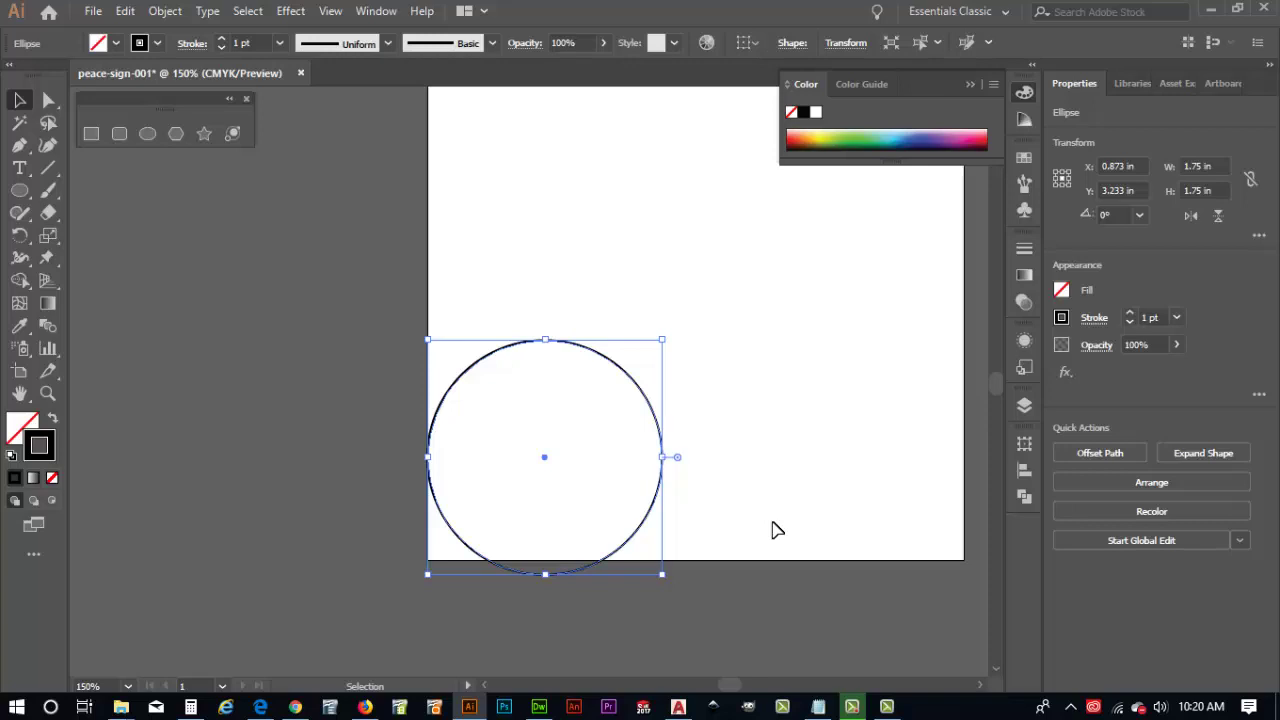
key("Right")
key("Right")
key("Right")
key("Right")
key("Right")
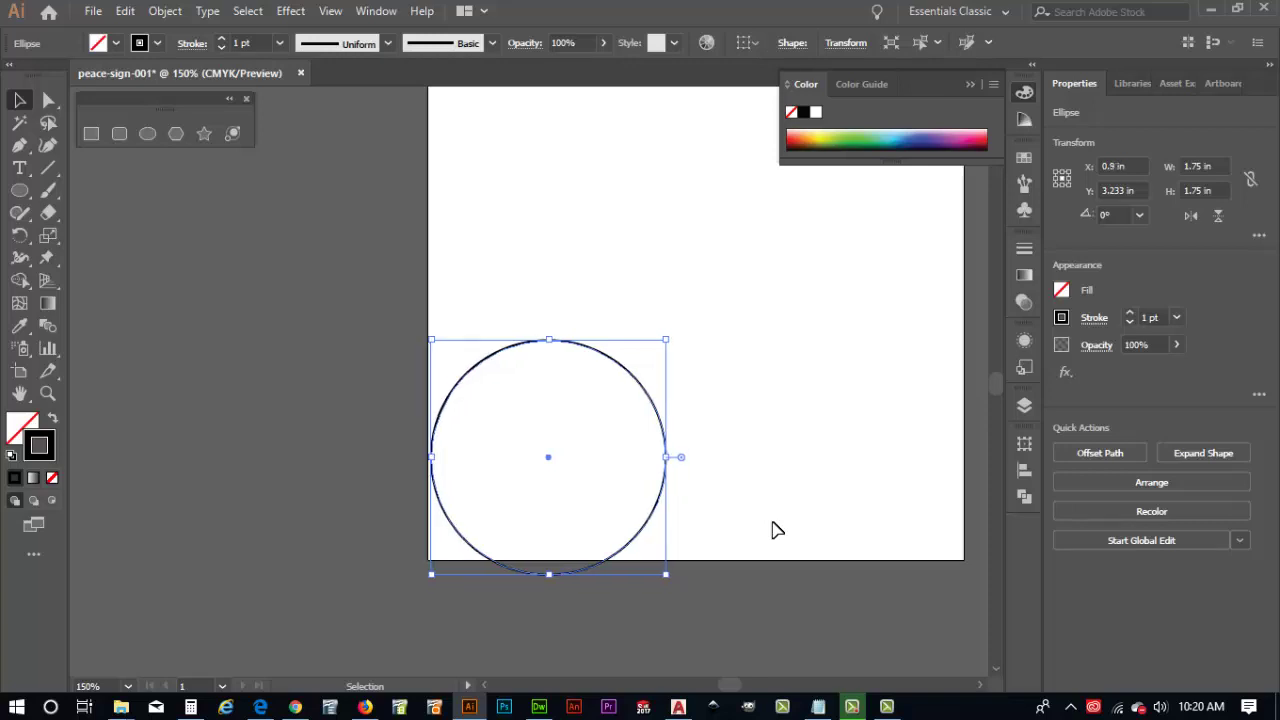
key("Right")
key("Right")
key("Right")
key("Right")
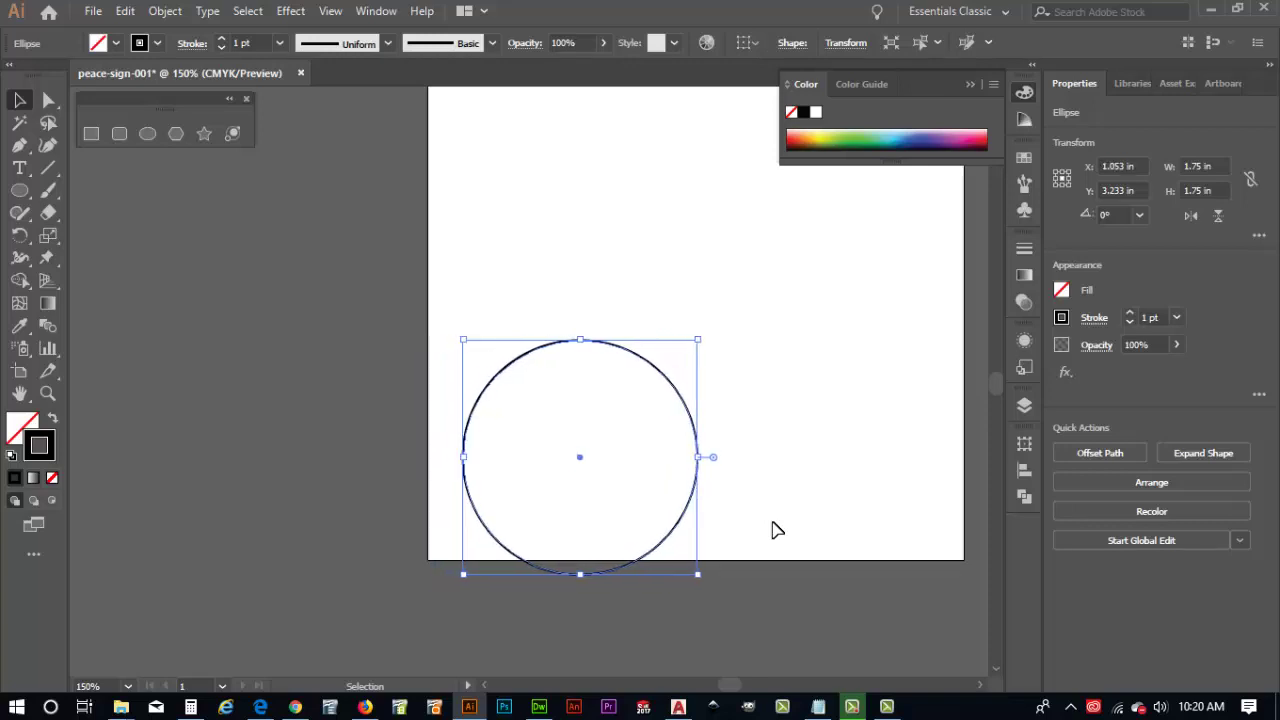
key("Right")
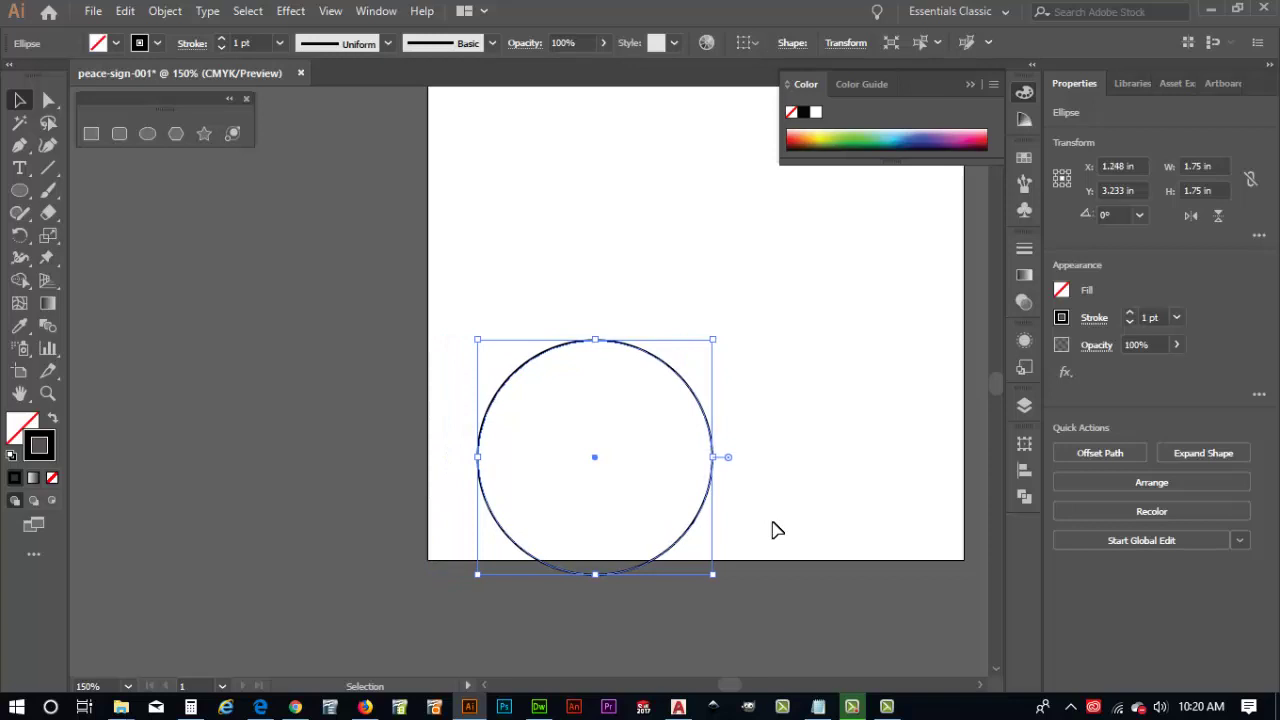
key("shift+Right")
key("shift+Right")
key("shift+Right")
key("shift+Right")
key("shift+Right")
key("shift+Right")
key("shift+Right")
key("shift+Right")
key("shift+Right")
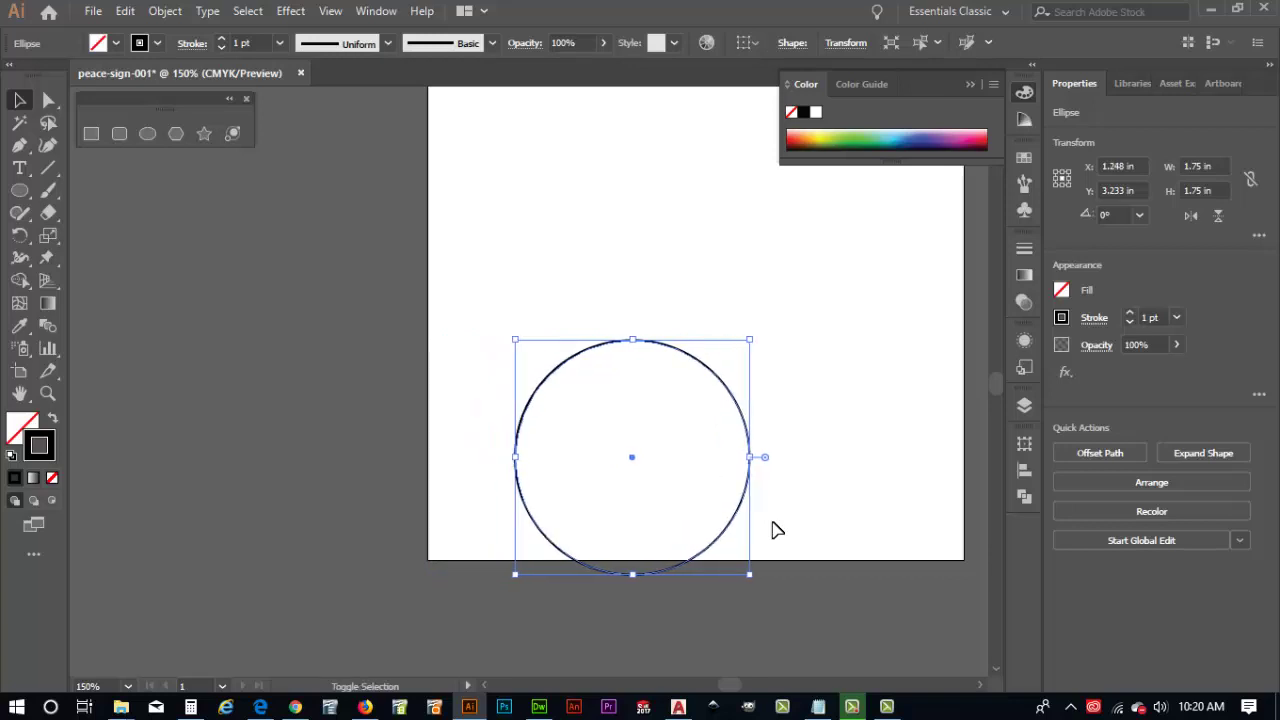
key("shift+Left")
key("shift+Left")
key("shift+Left")
key("shift+Left")
key("shift+Left")
key("shift+Left")
key("shift+Left")
key("shift+Left")
key("shift+Left")
key("shift+Left")
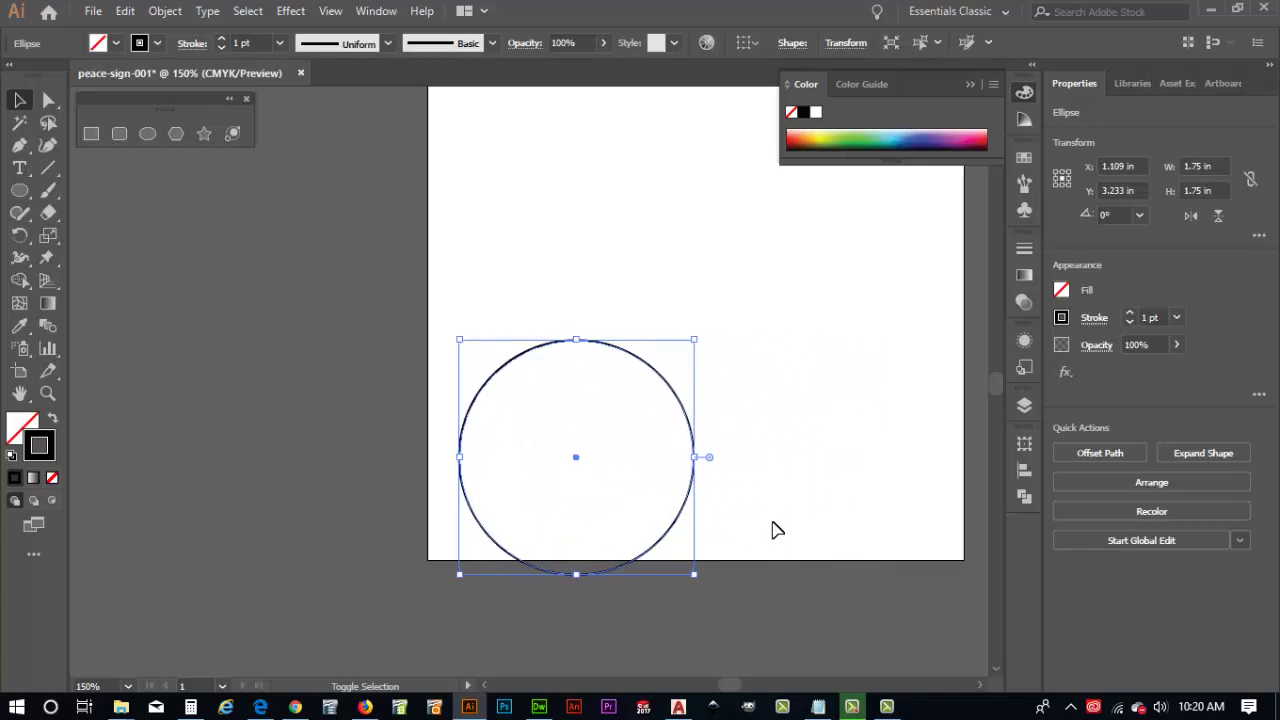
key("shift+Up")
key("shift+Up")
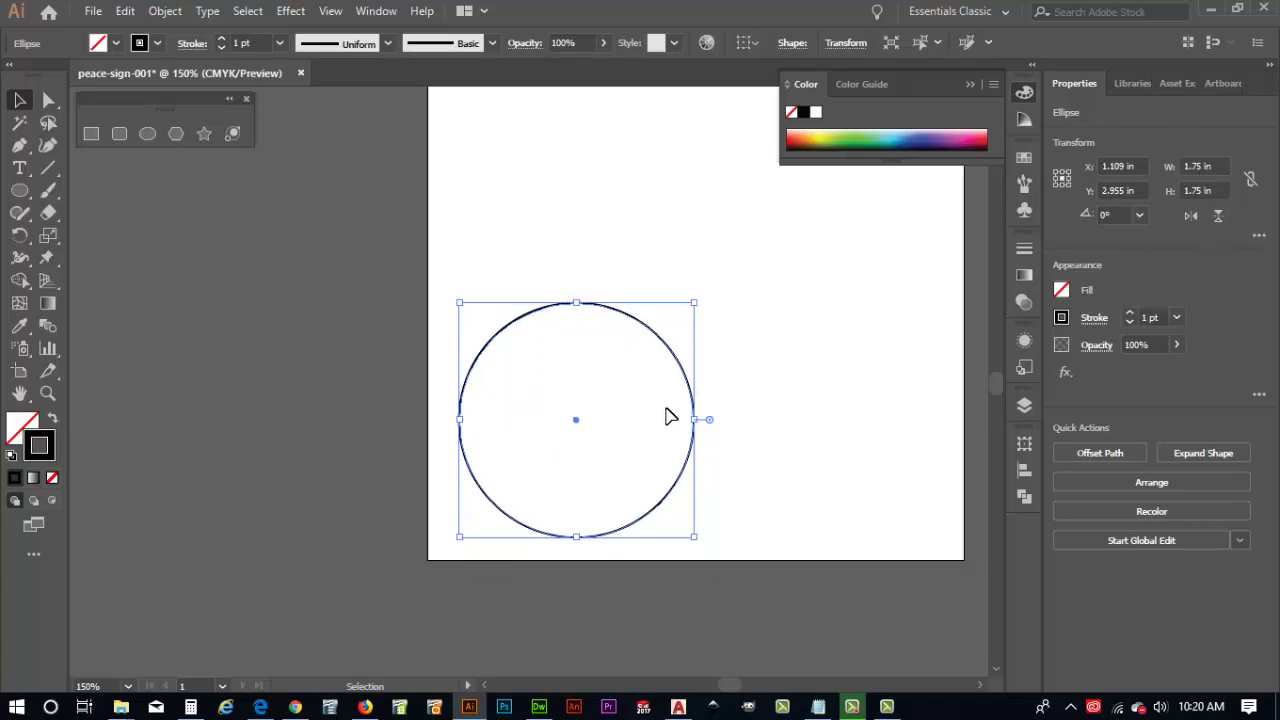
Offset the circle's path by -0.1875 in to create a 1.375 in inner circle.
left_click(152, 13)
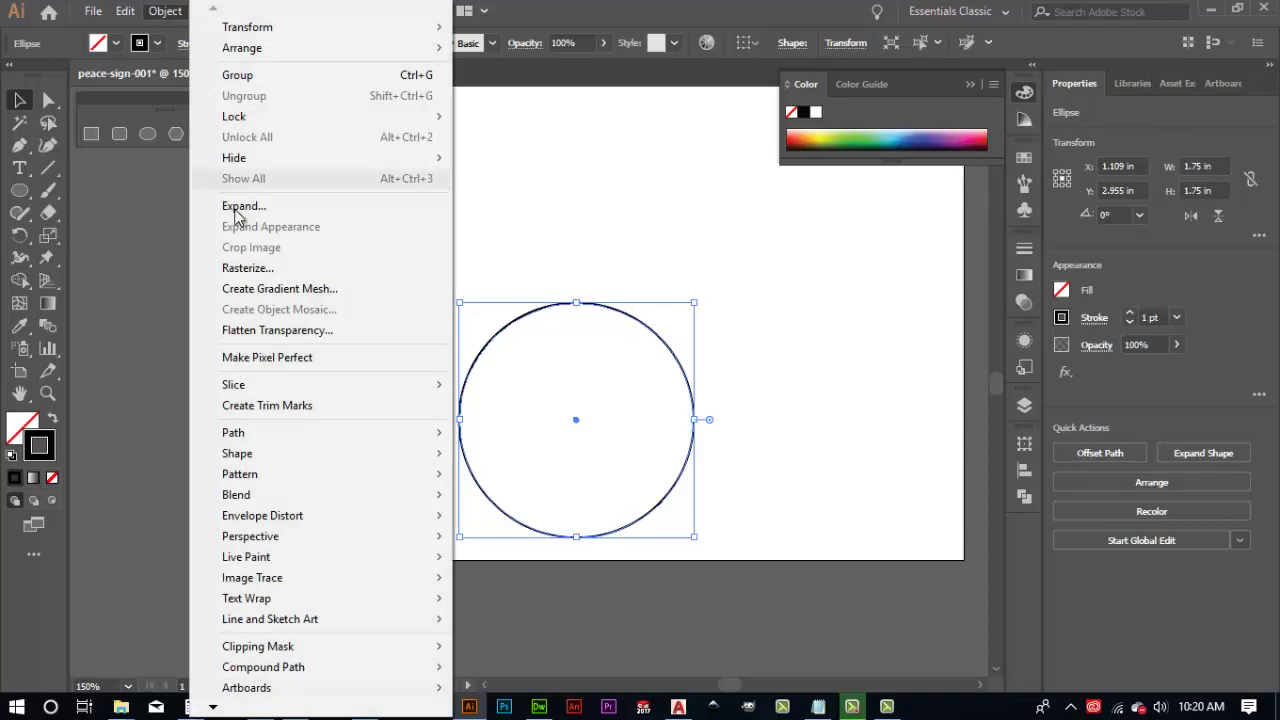
mouse_move(246, 436)
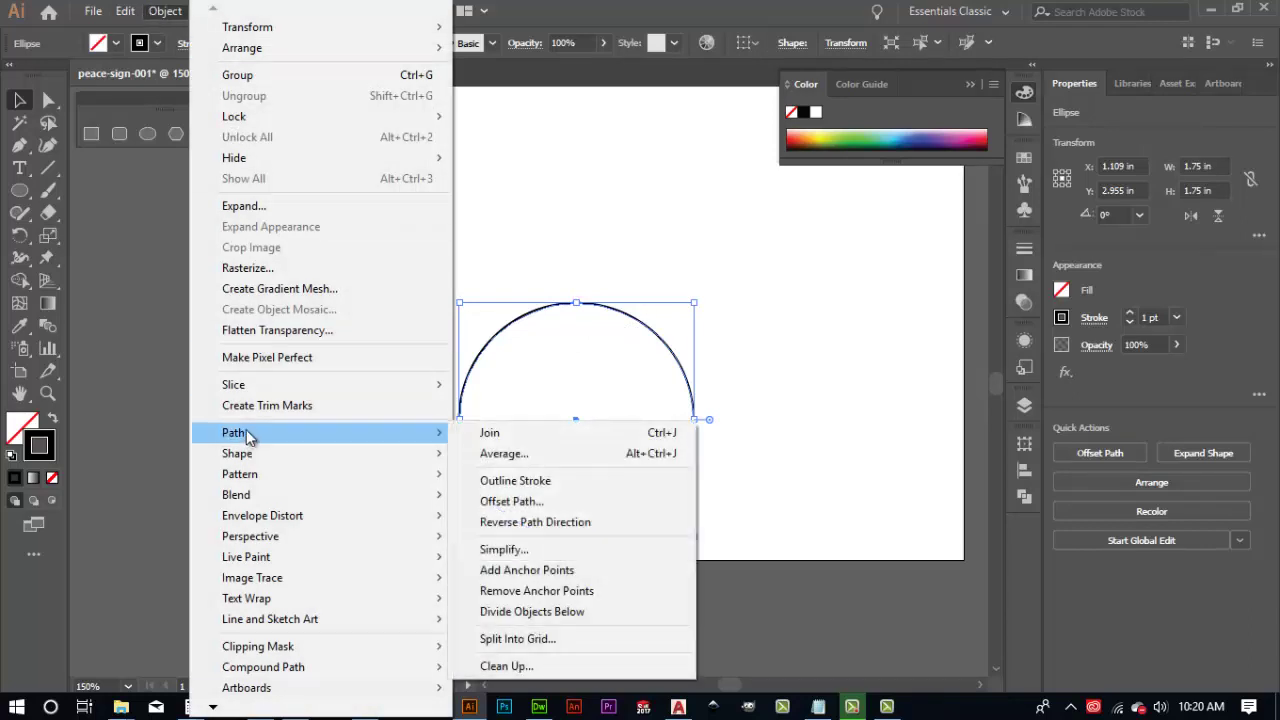
left_click(558, 501)
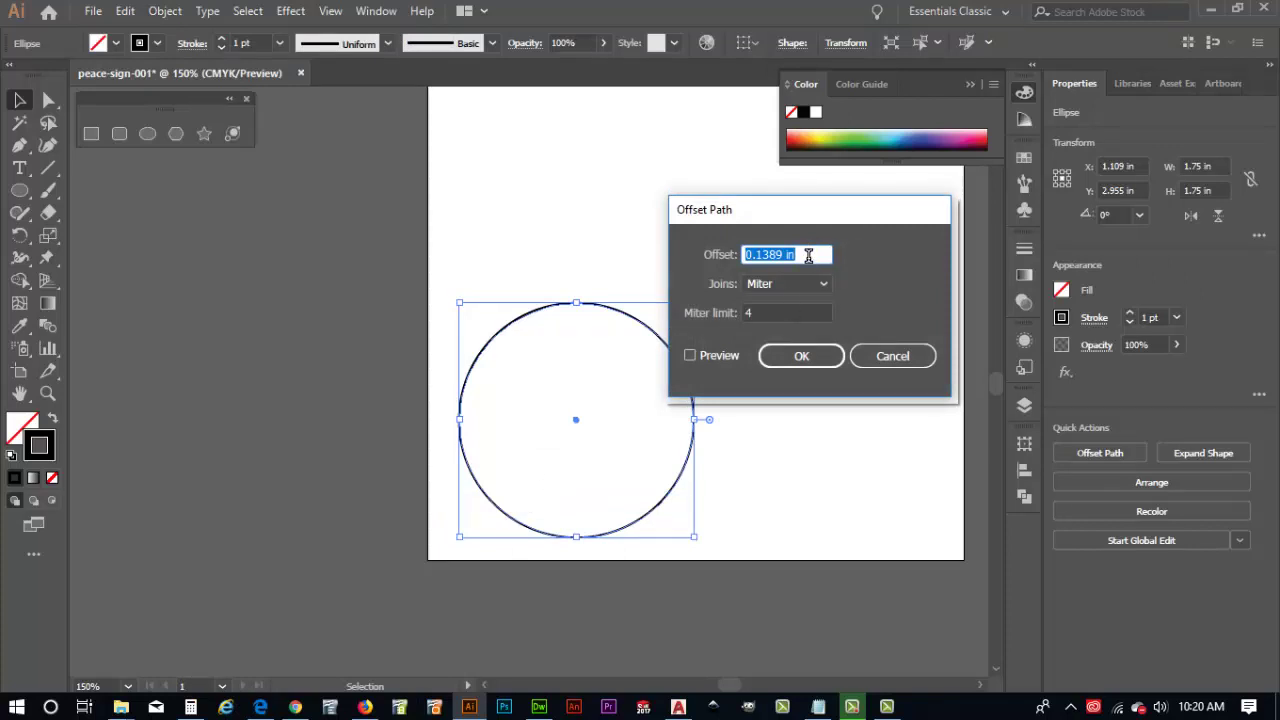
left_click(690, 356)
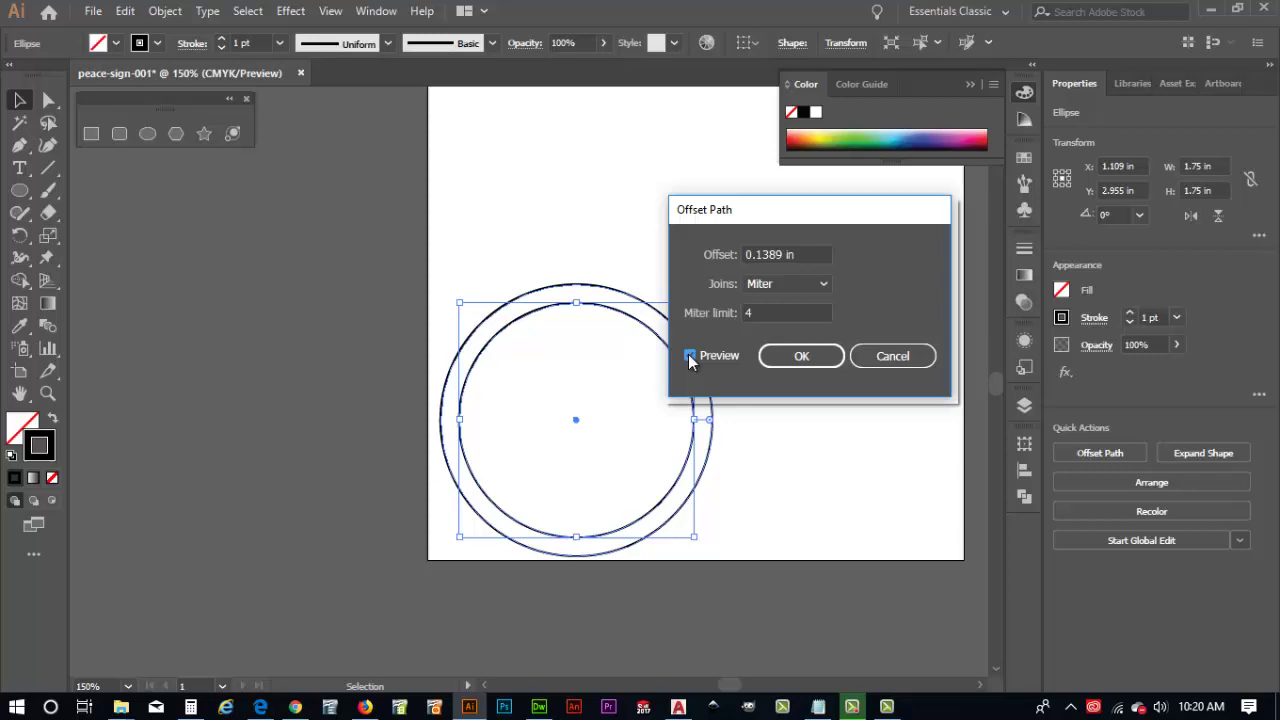
left_click(748, 254)
type("-")
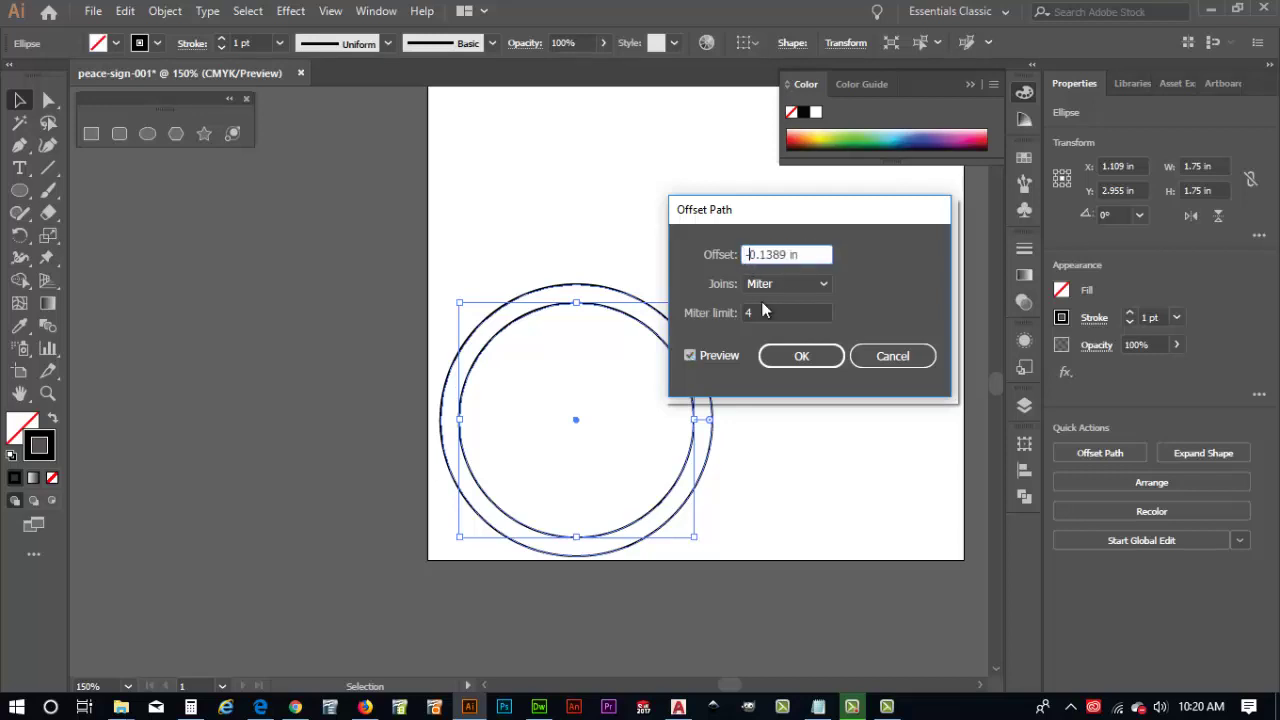
key("Tab")
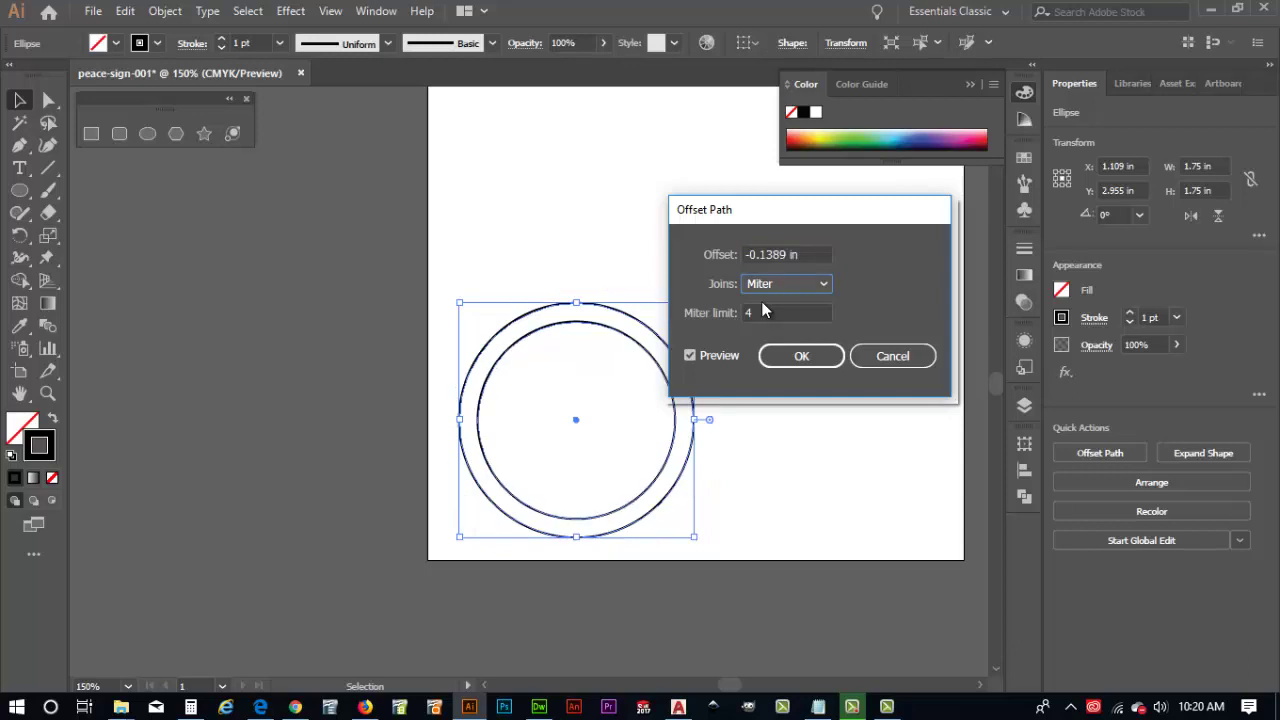
left_click(769, 254)
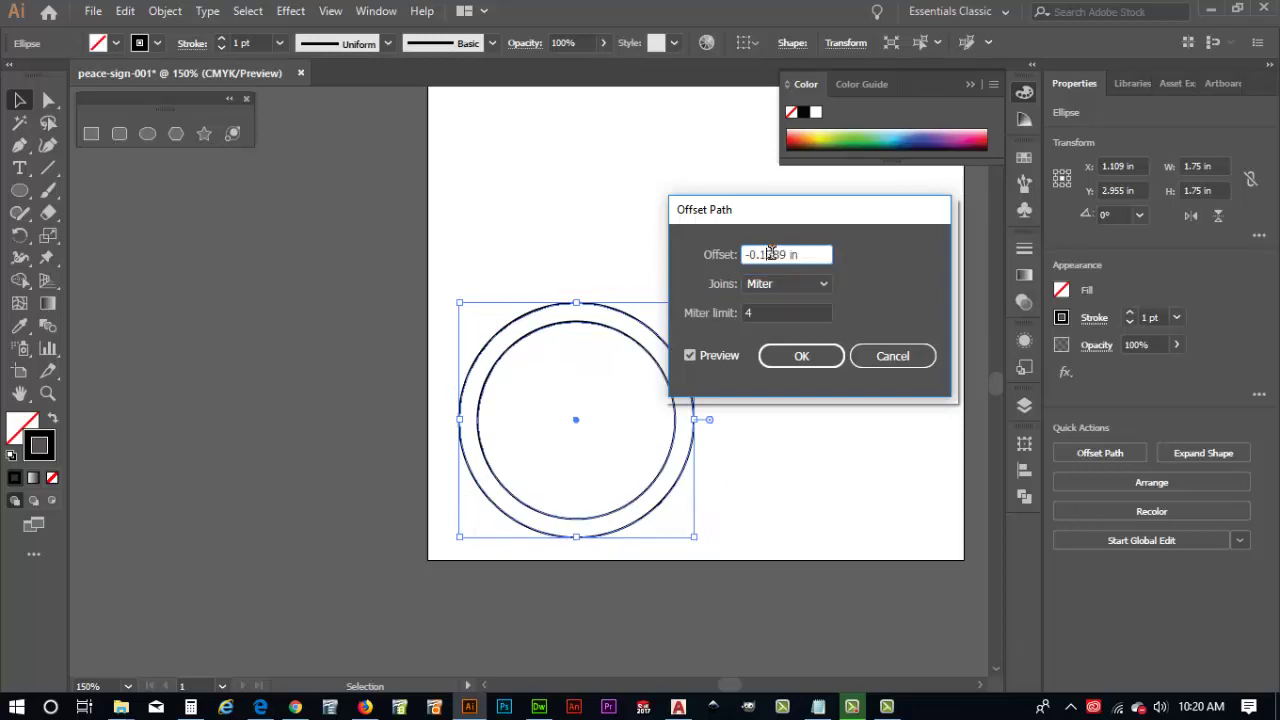
left_click_drag(769, 254, 850, 262)
type("875")
key("Tab")
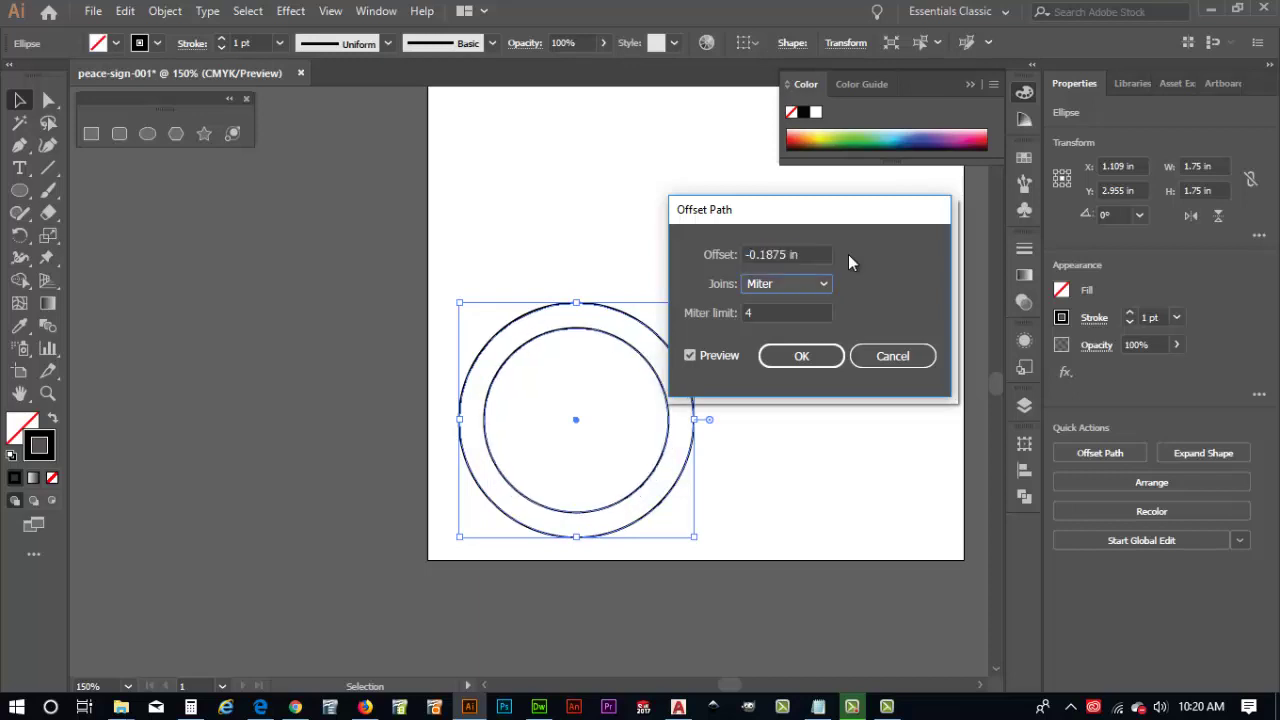
key("Return")
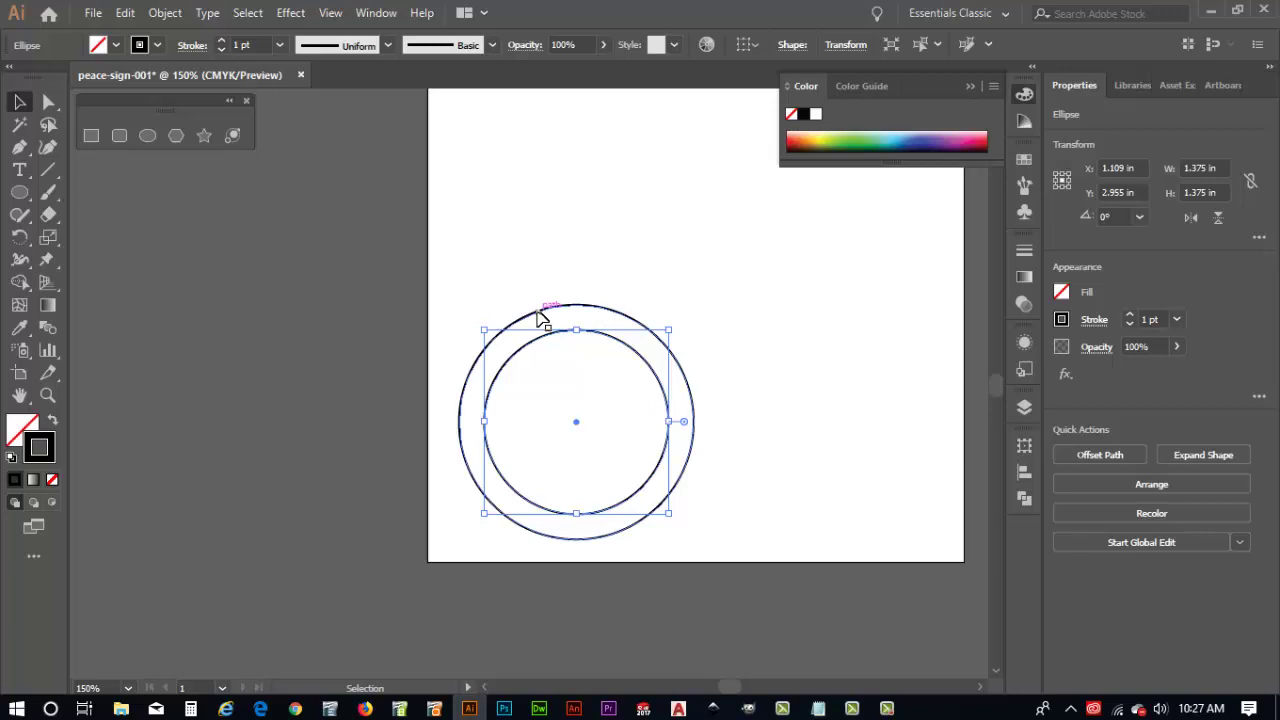
Select both circles and change Layer 1's colour from Light Blue to Orange.
left_click(655, 278)
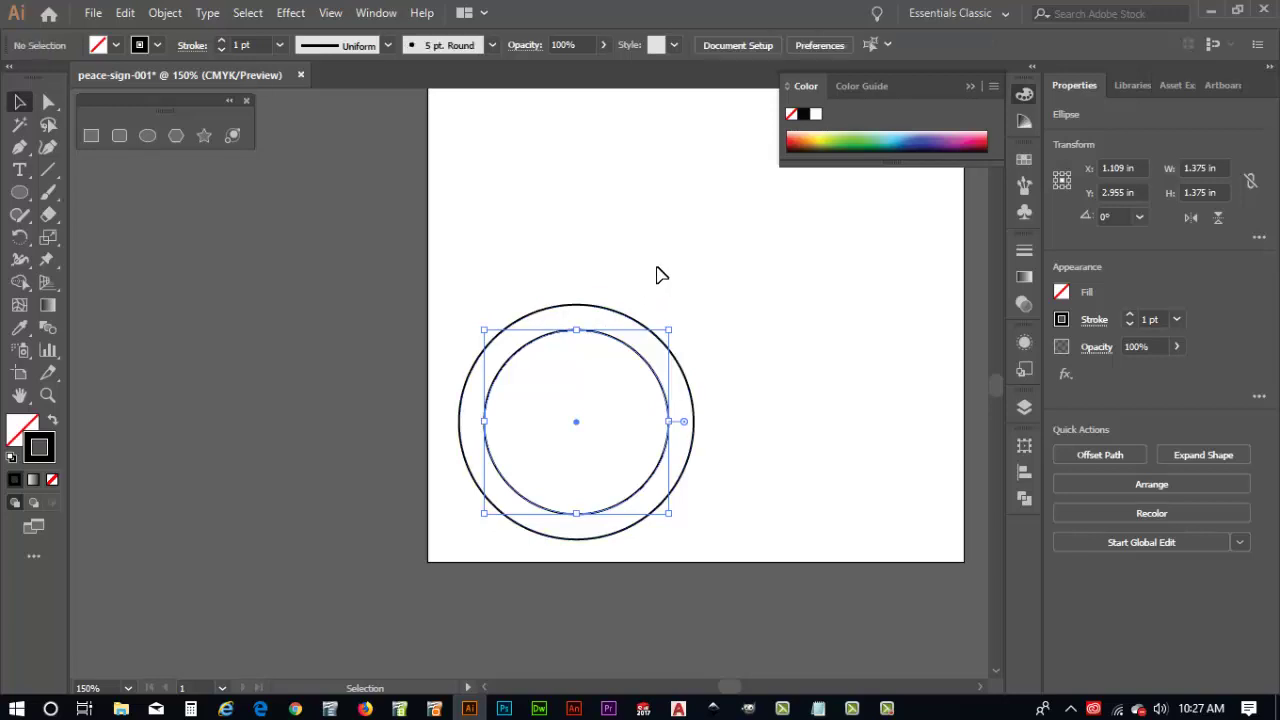
key("ctrl+a")
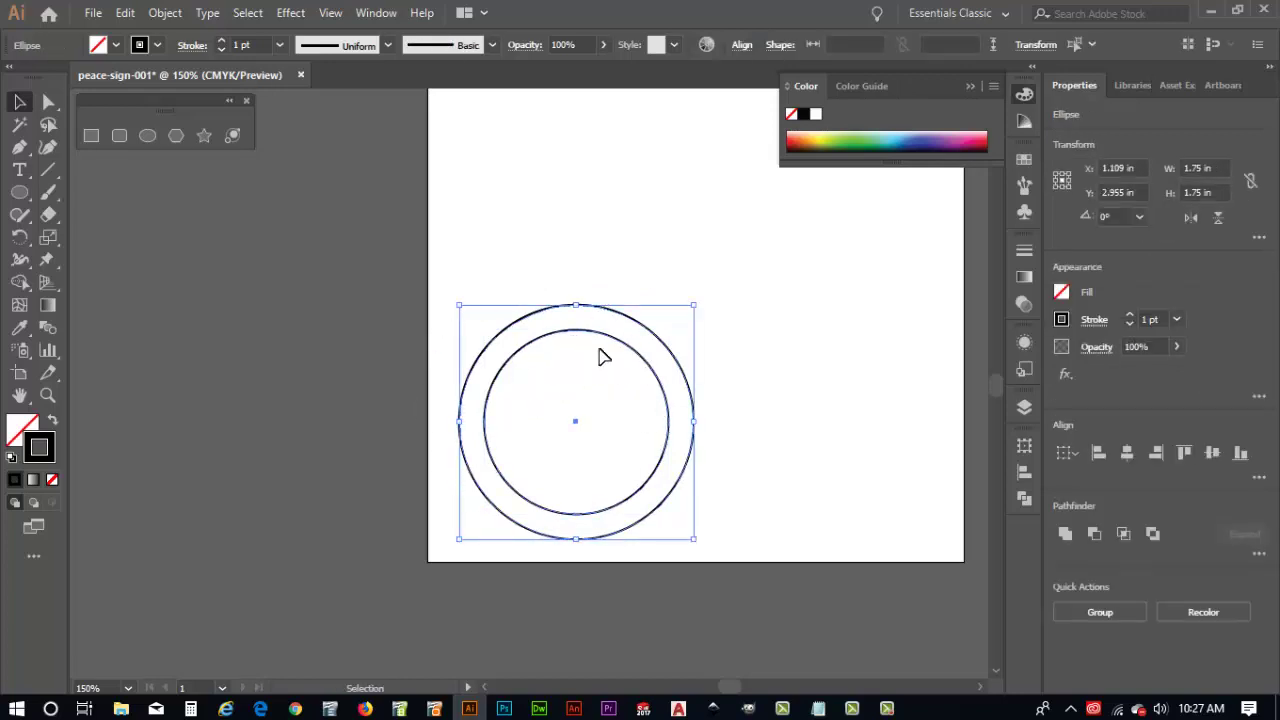
left_click(1025, 406)
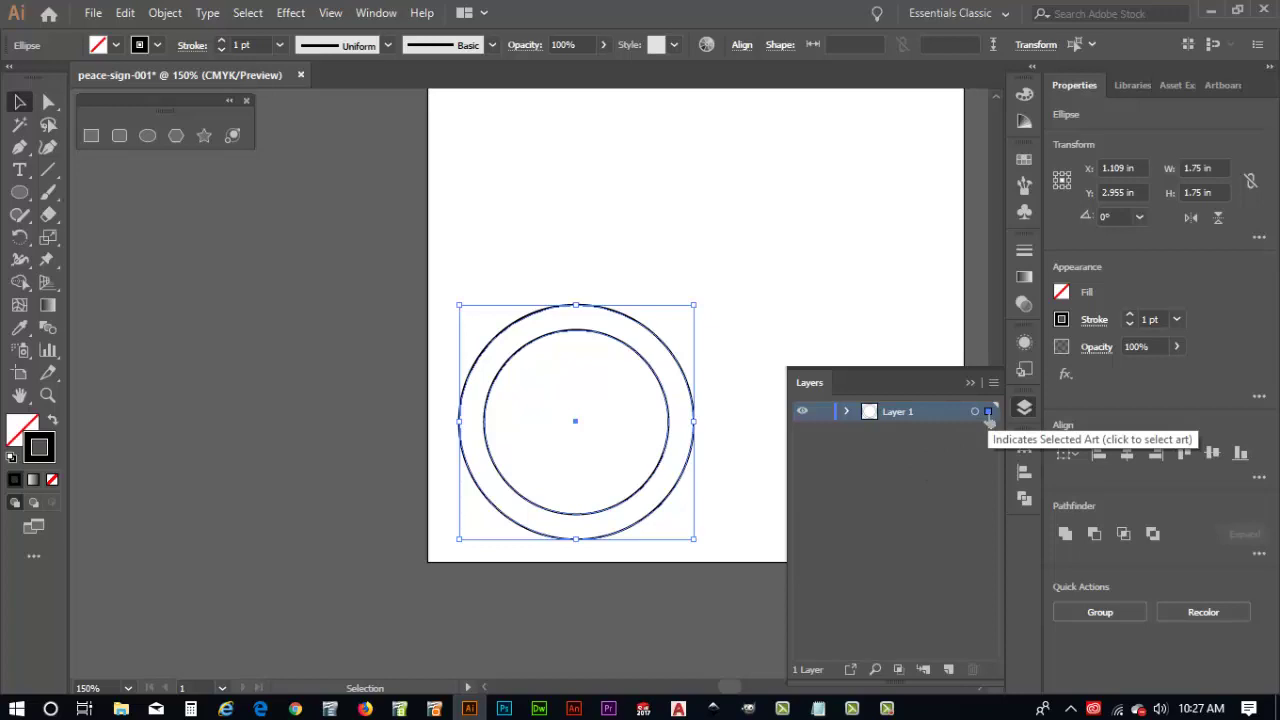
double_click(936, 412)
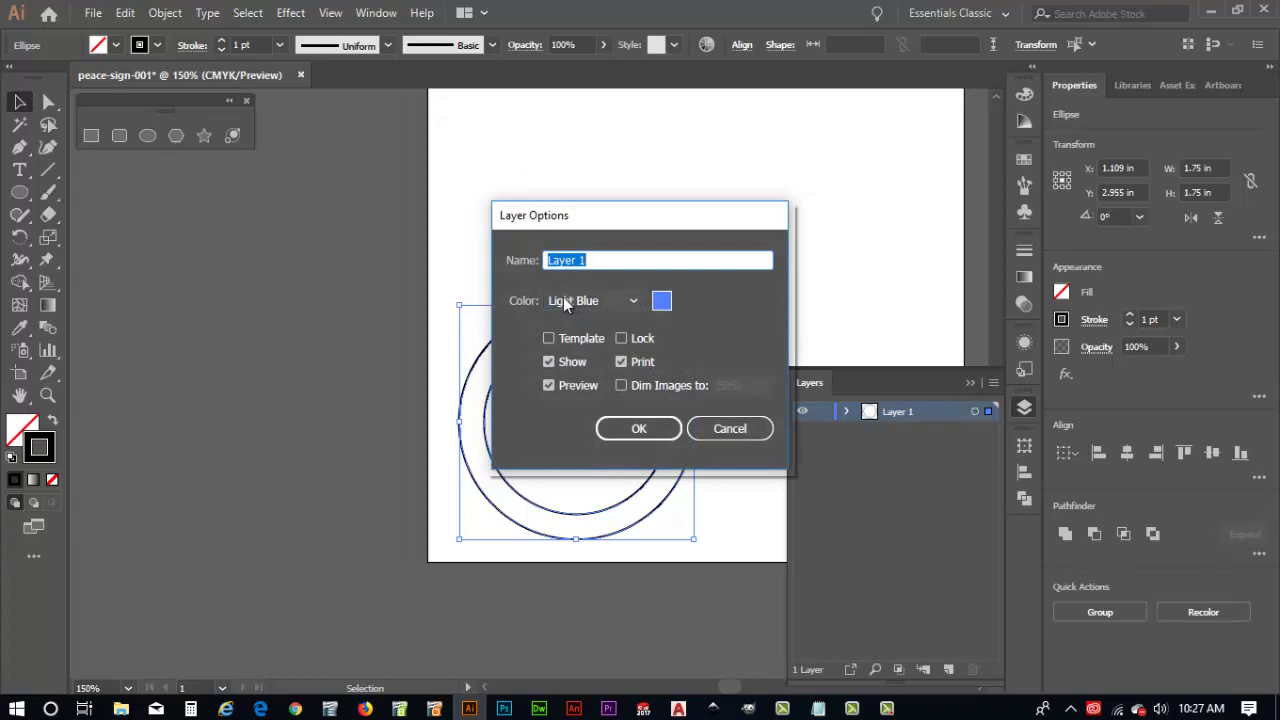
left_click(563, 302)
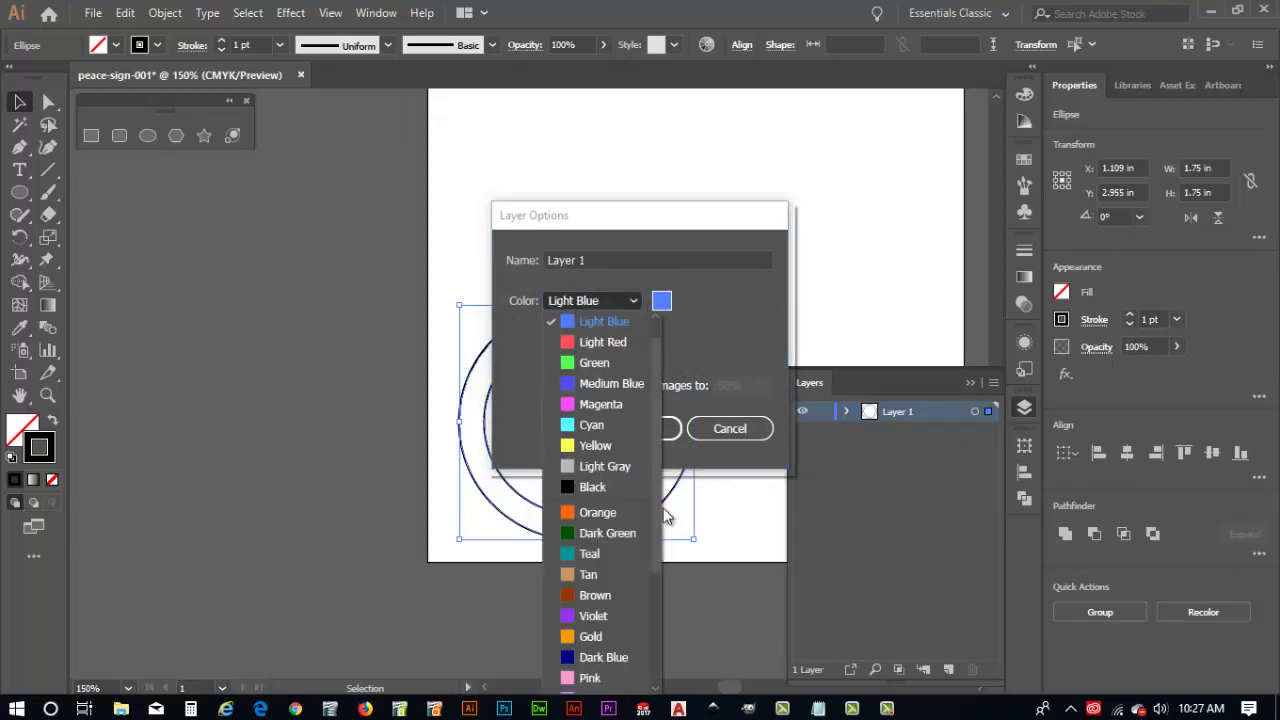
left_click(575, 514)
left_click(645, 430)
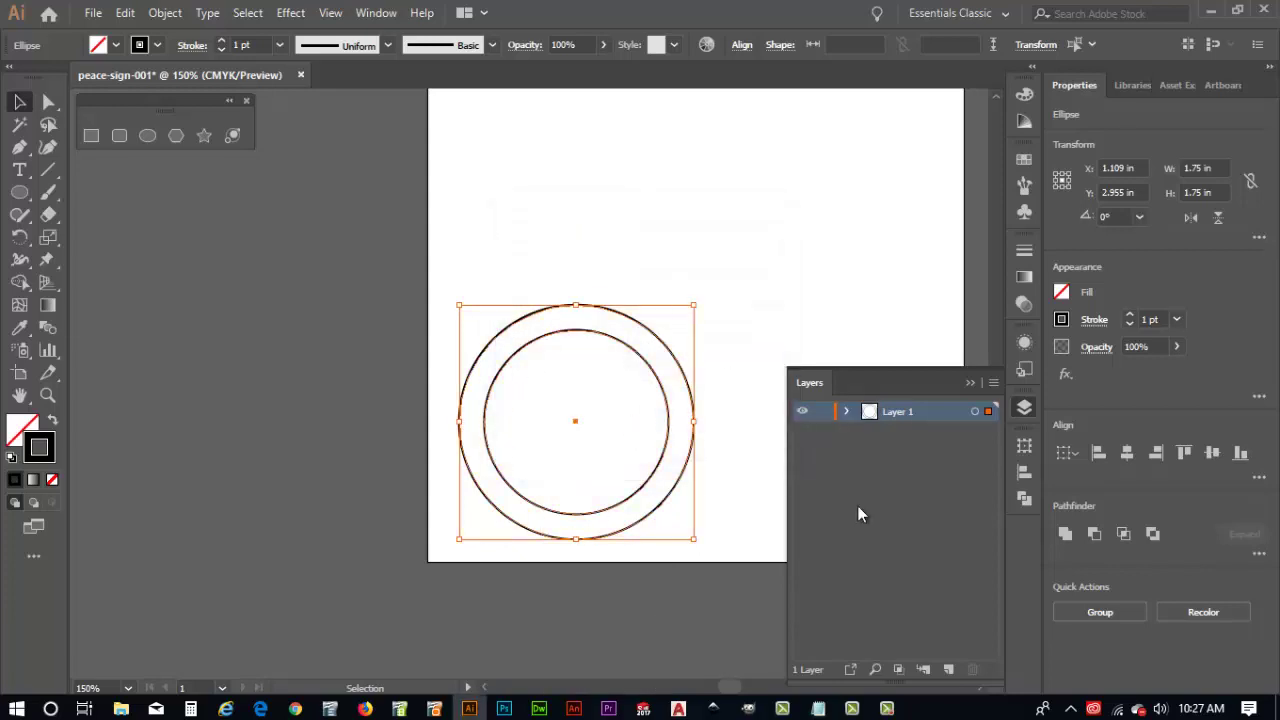
left_click(970, 382)
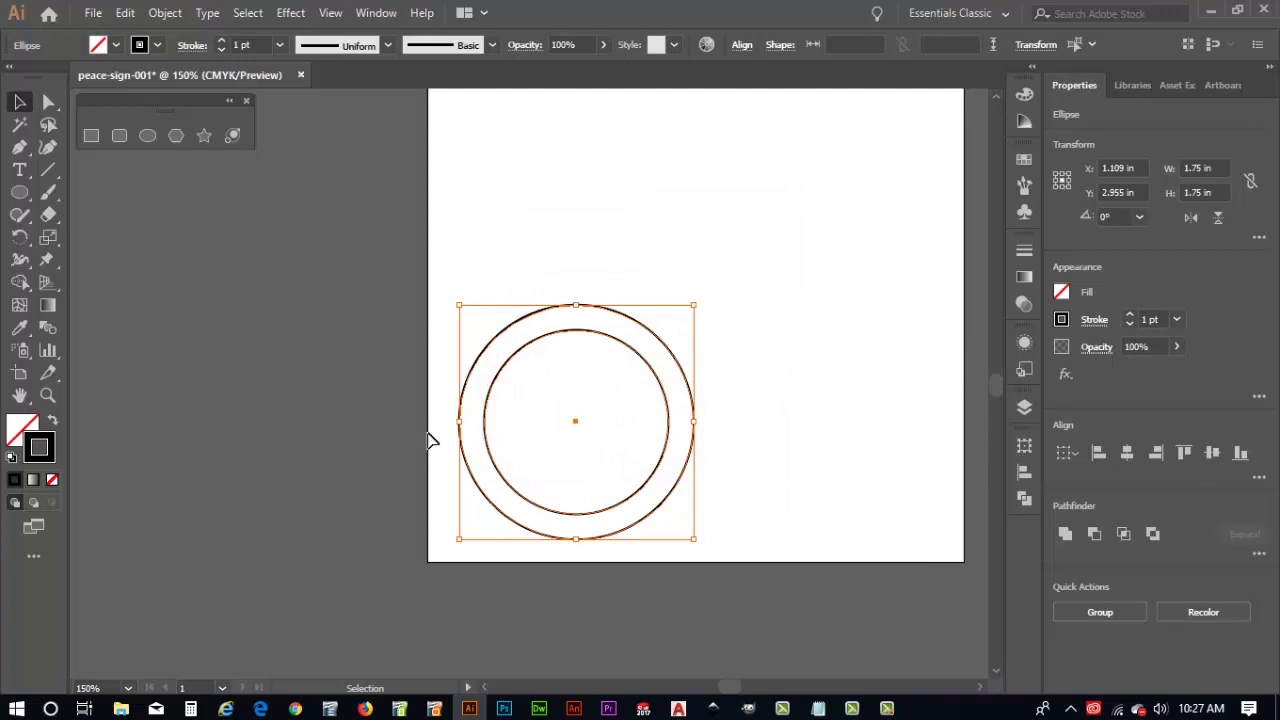
Lock Layer 1, add a new layer above it, and rename Layer 1 to circles.
left_click(1024, 406)
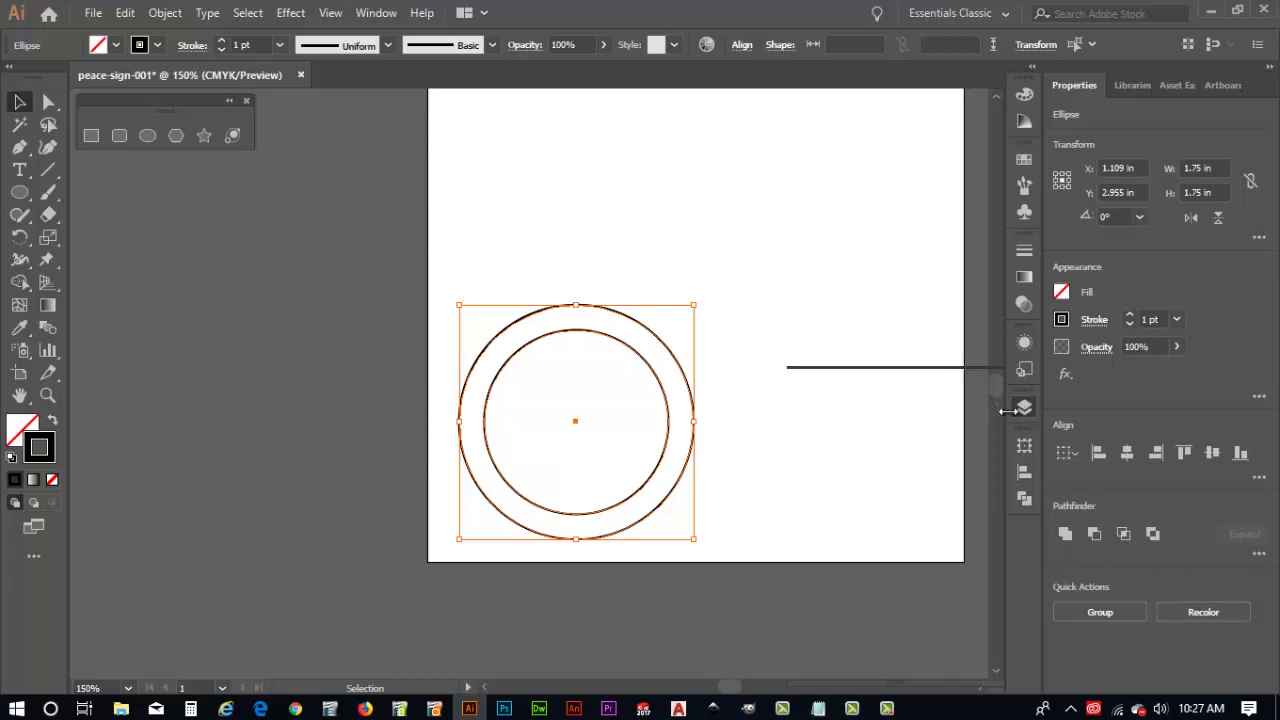
left_click(822, 412)
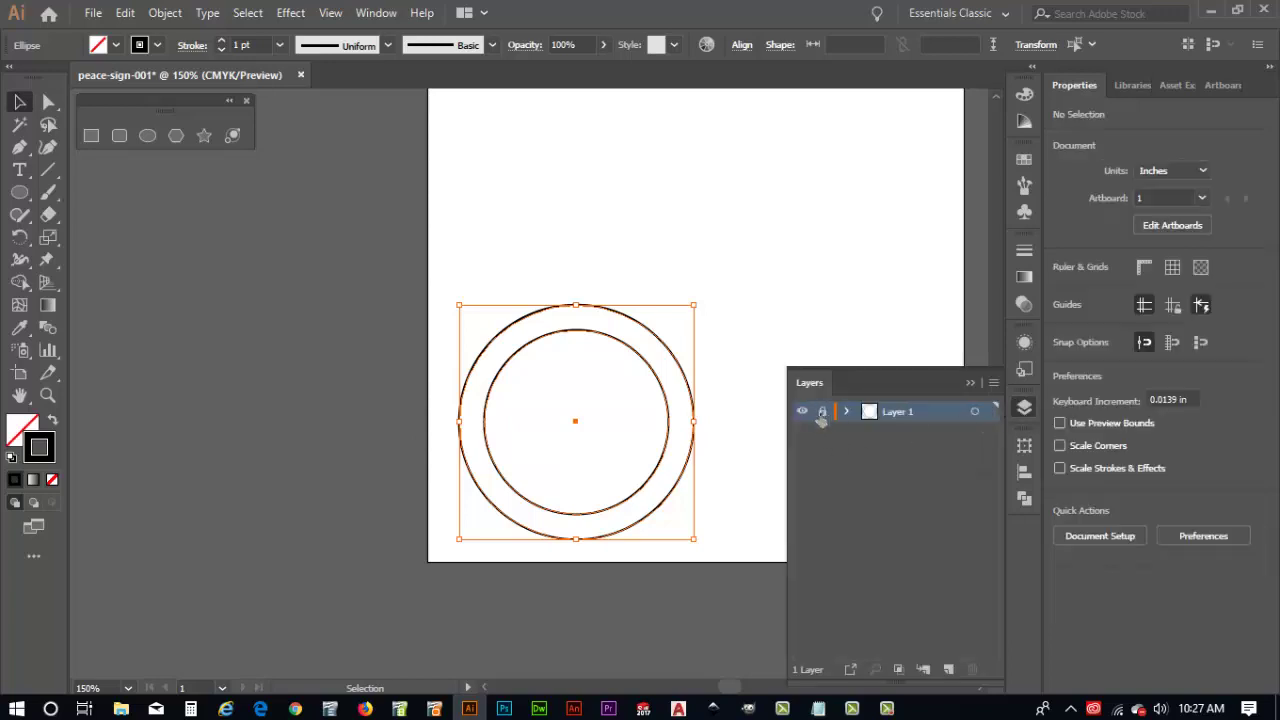
left_click(948, 669)
left_click(898, 434)
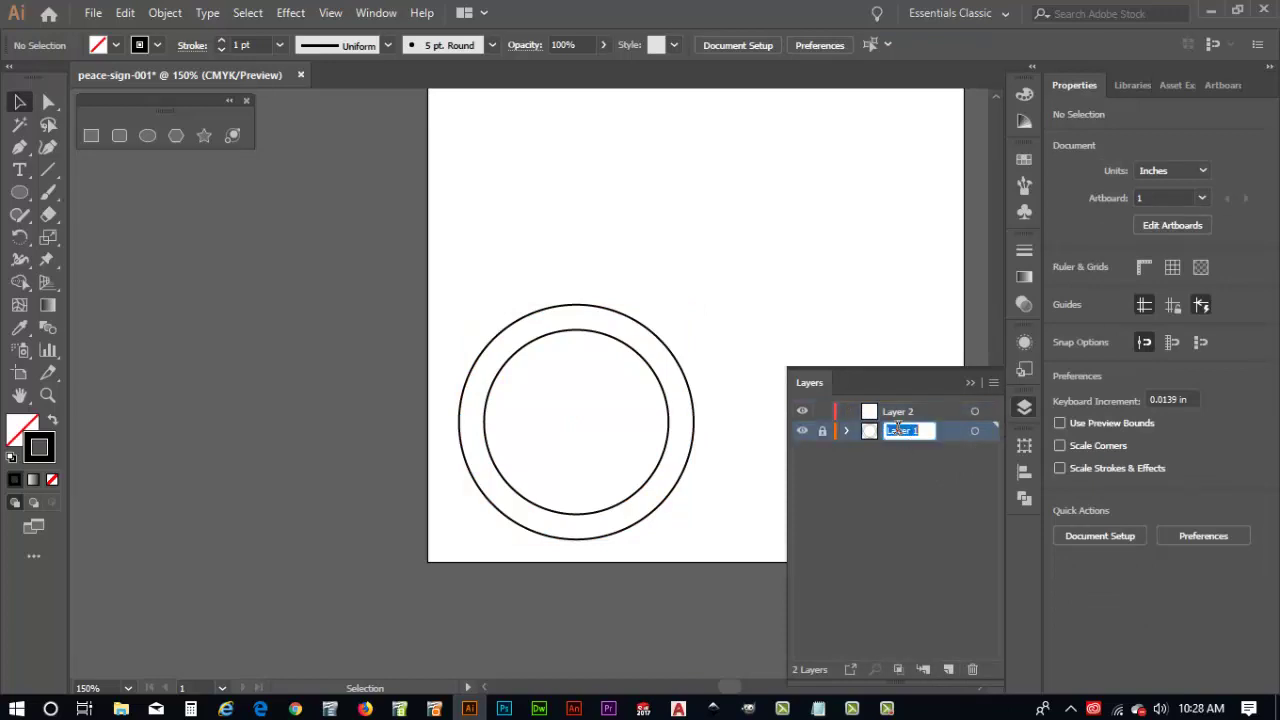
type("circles")
key("Return")
Name the new layer cross and give it the Magenta layer colour.
double_click(886, 415)
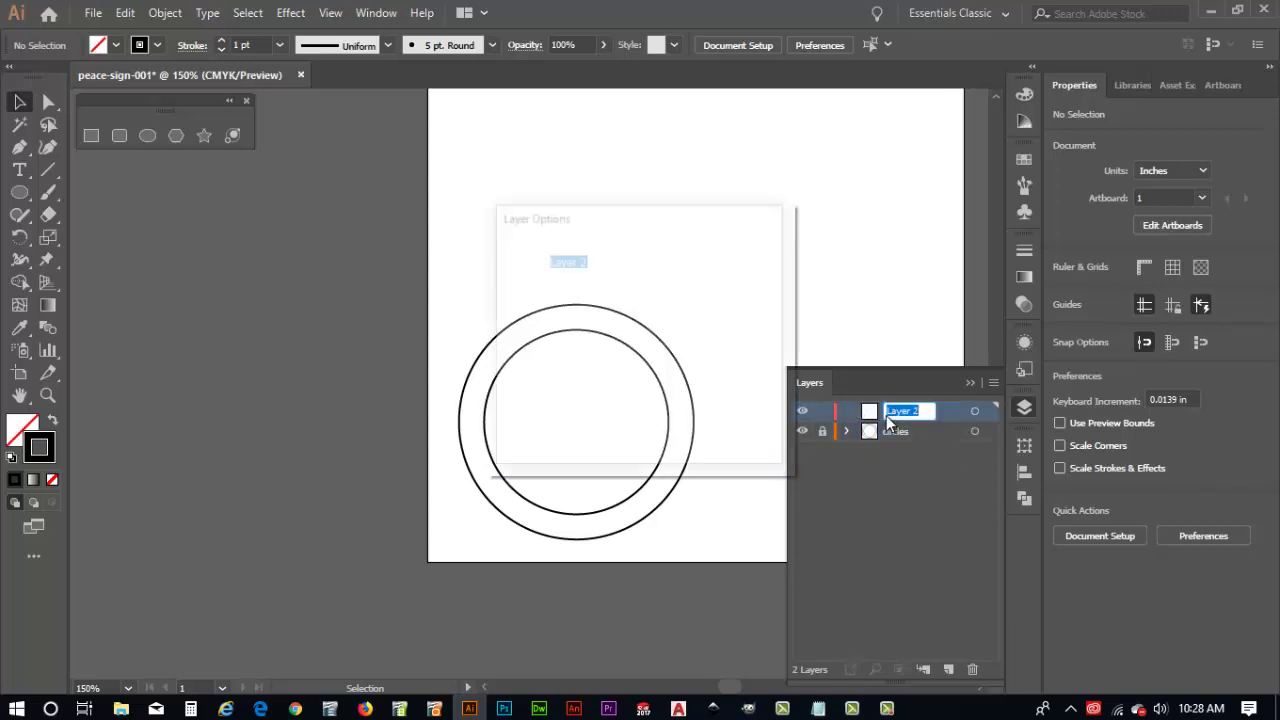
type("cross")
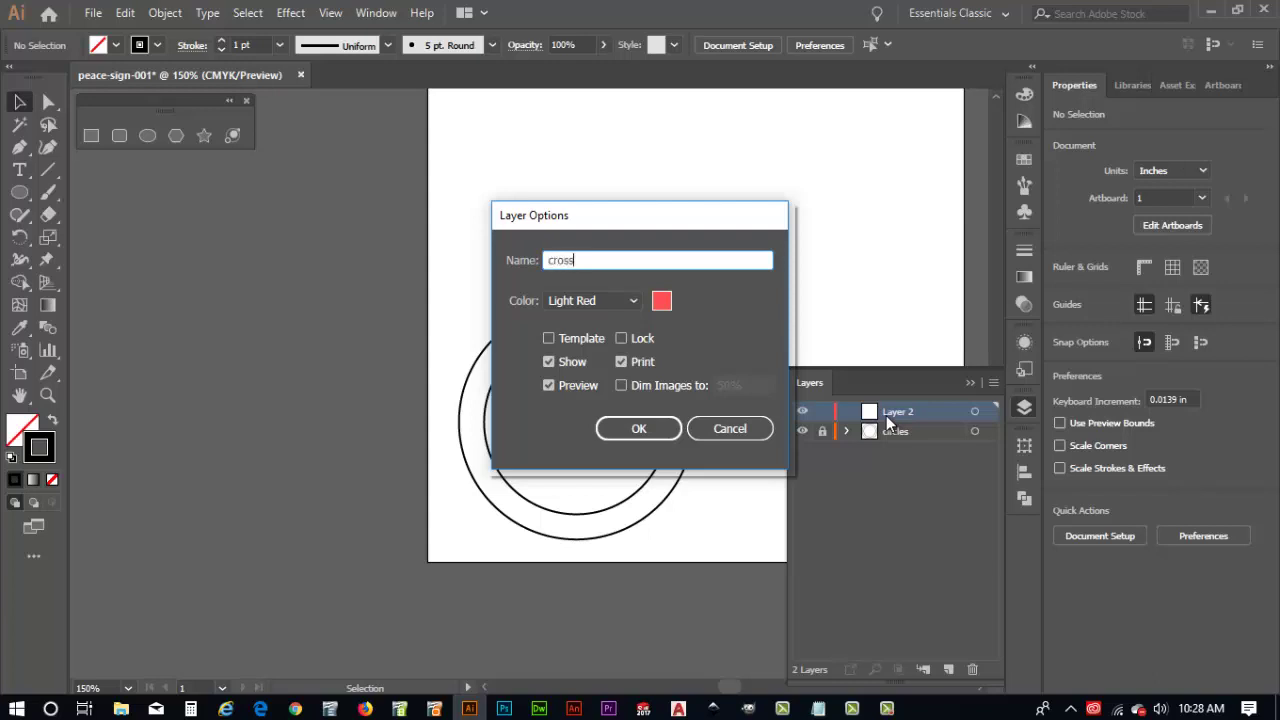
left_click(587, 303)
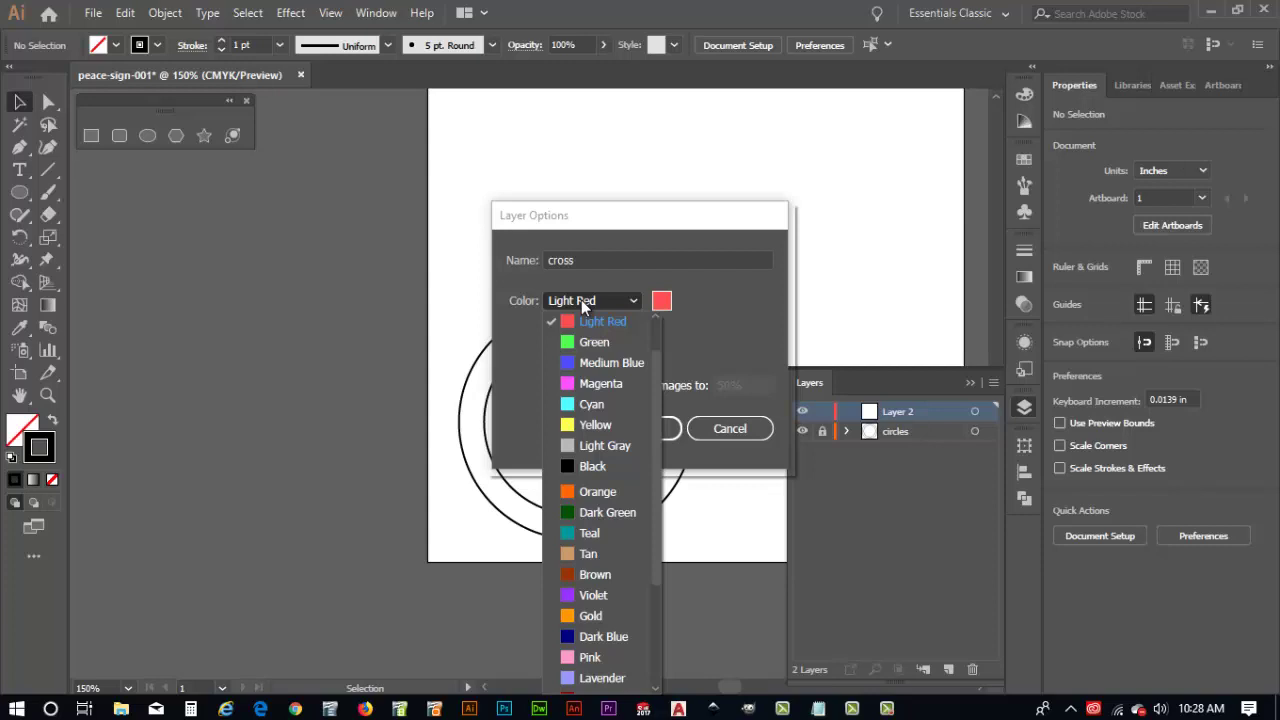
left_click(595, 383)
left_click(640, 428)
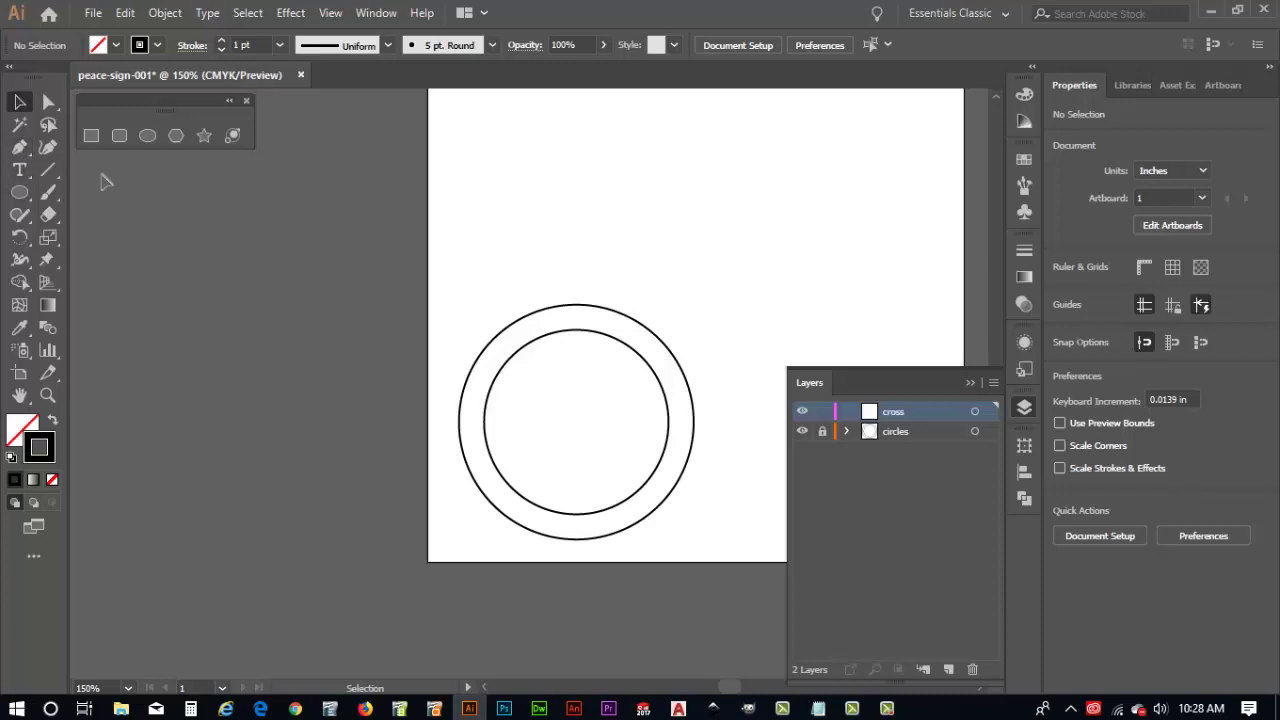
Draw a straight Pen-tool line from the inner circle's top anchor to its bottom anchor.
key("p")
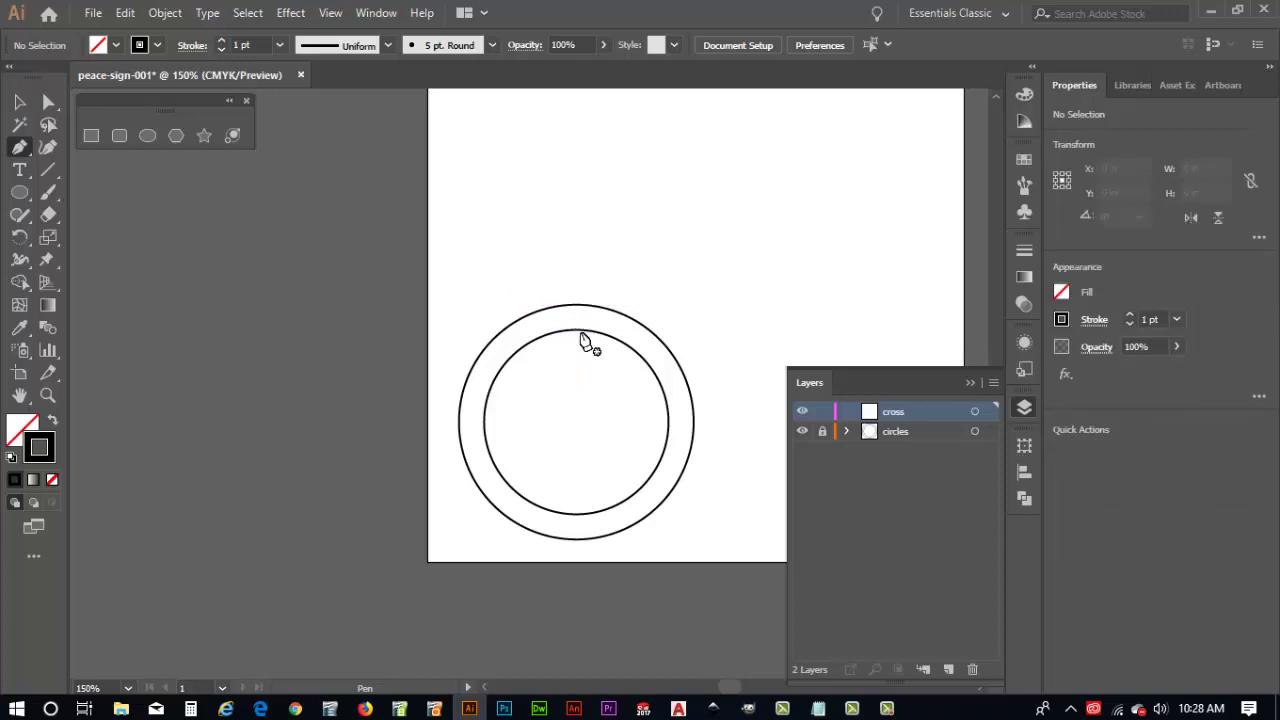
left_click(330, 13)
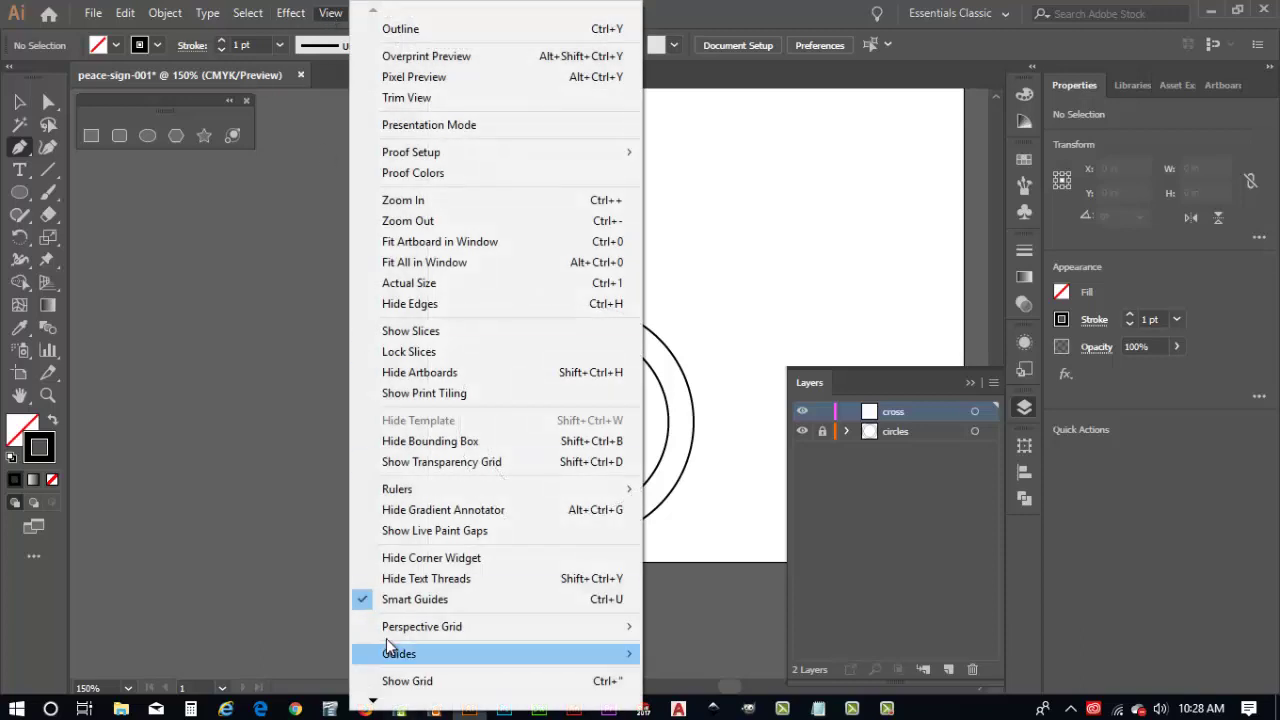
left_click(817, 254)
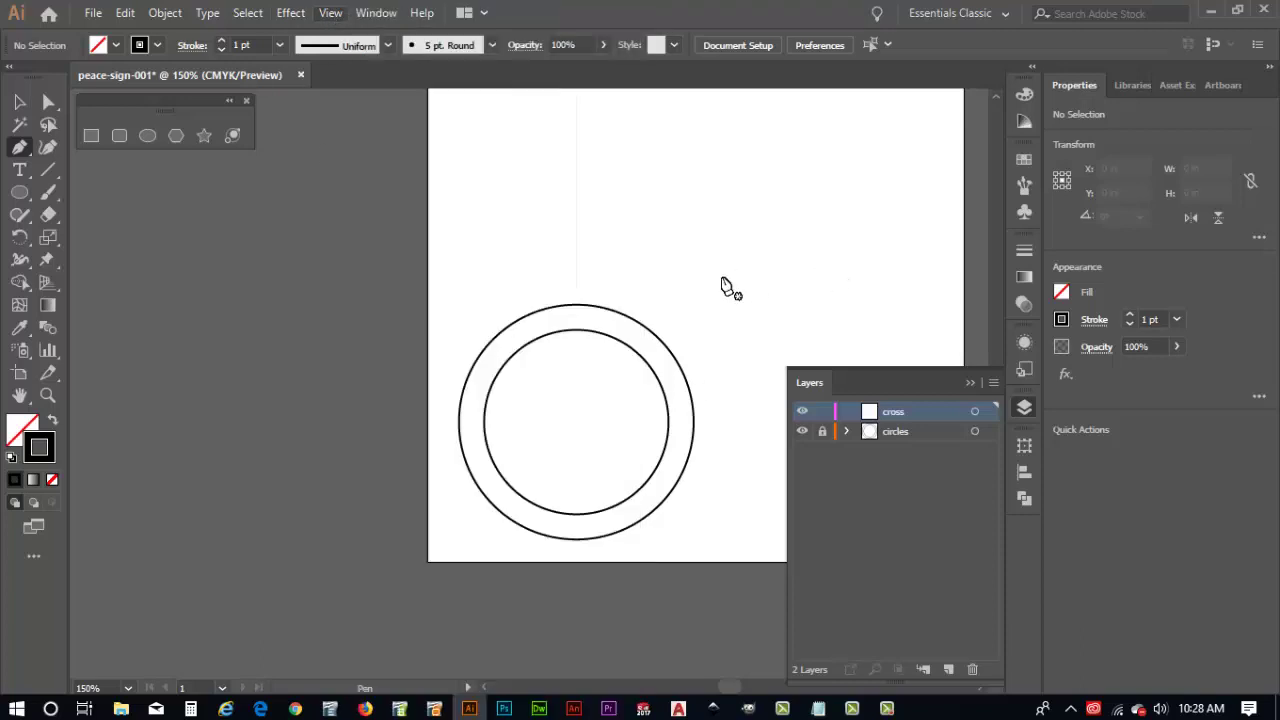
left_click(577, 331)
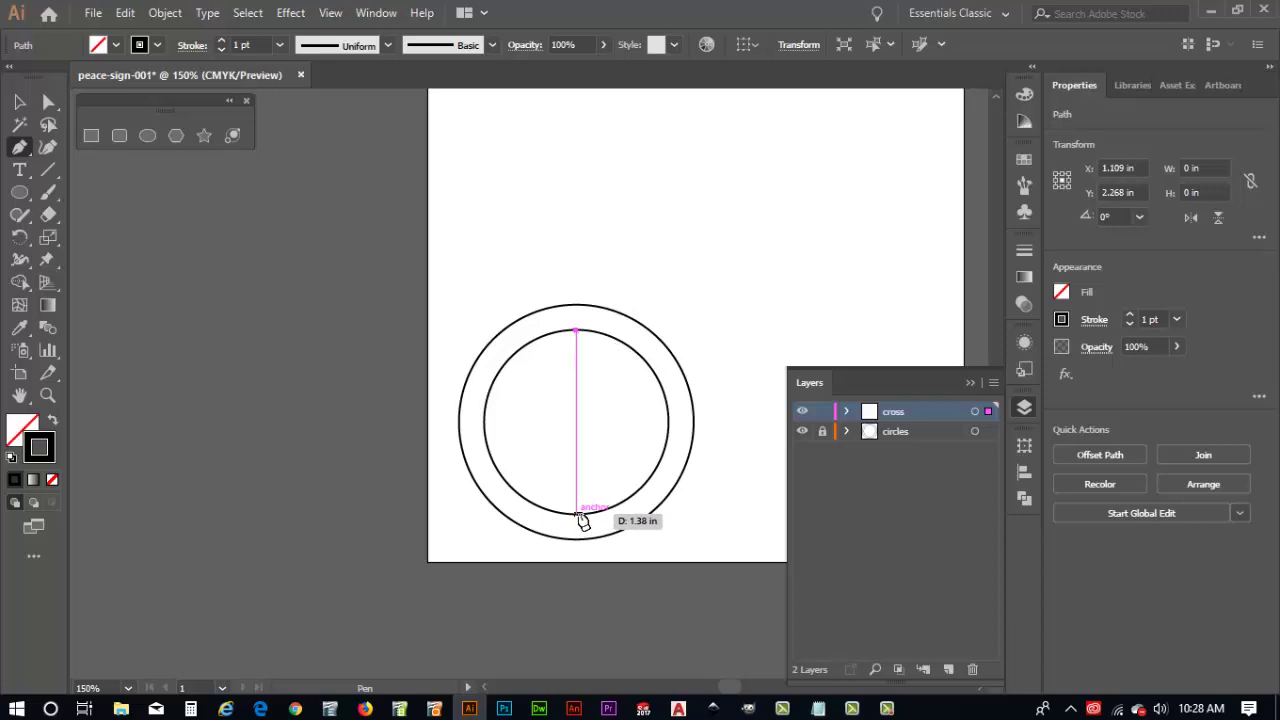
left_click(577, 515)
key("Escape")
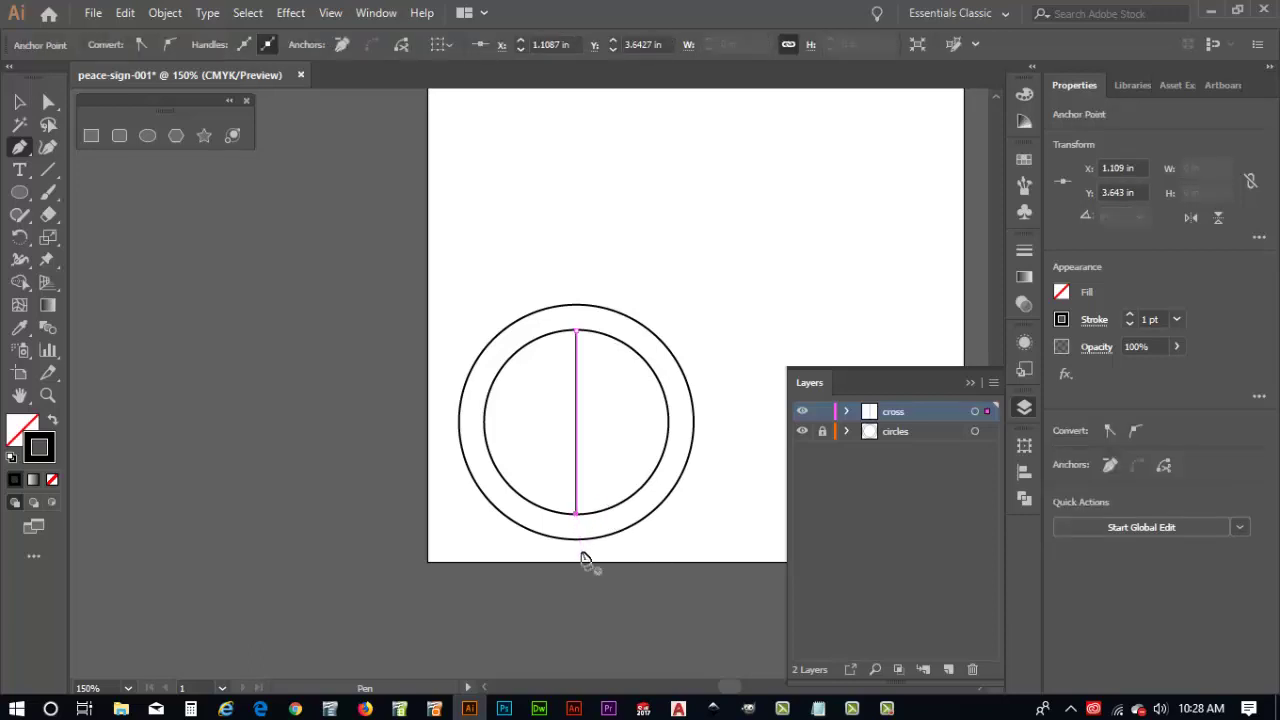
Offset the vertical line by -0.1875 in/2 to form a 0.188 in wide bar.
left_click(40, 447)
left_click(160, 13)
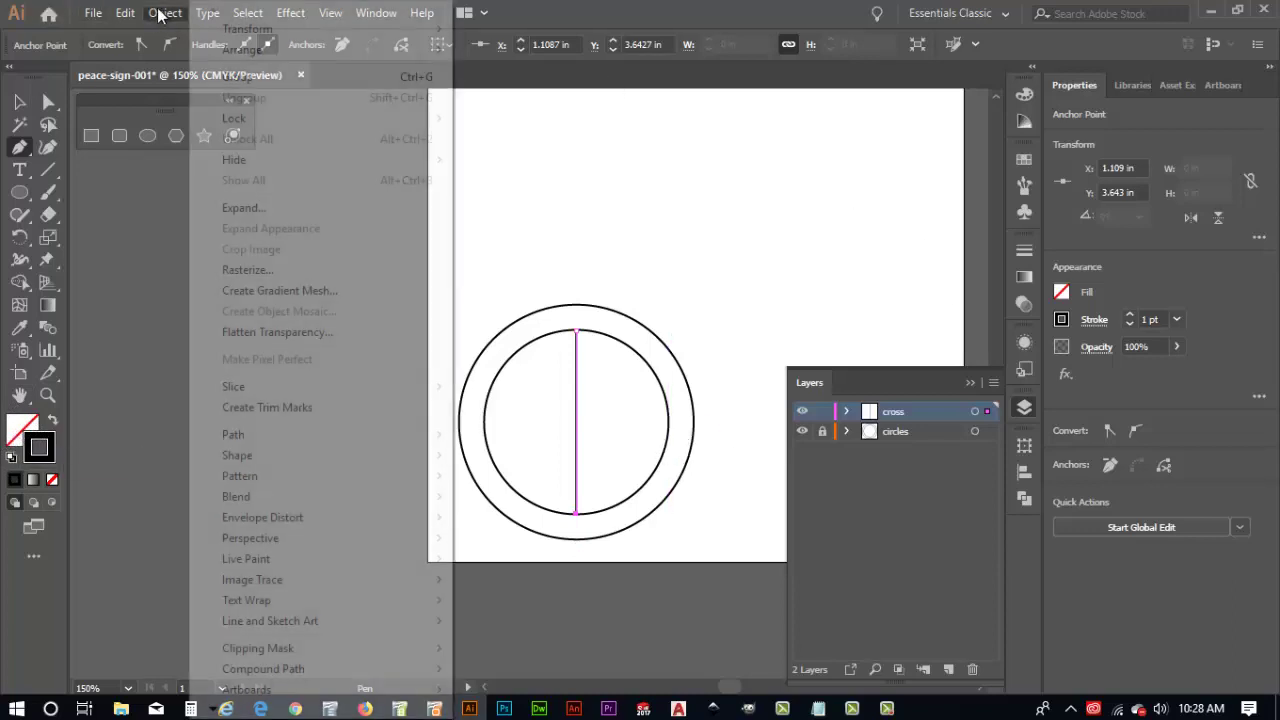
mouse_move(243, 438)
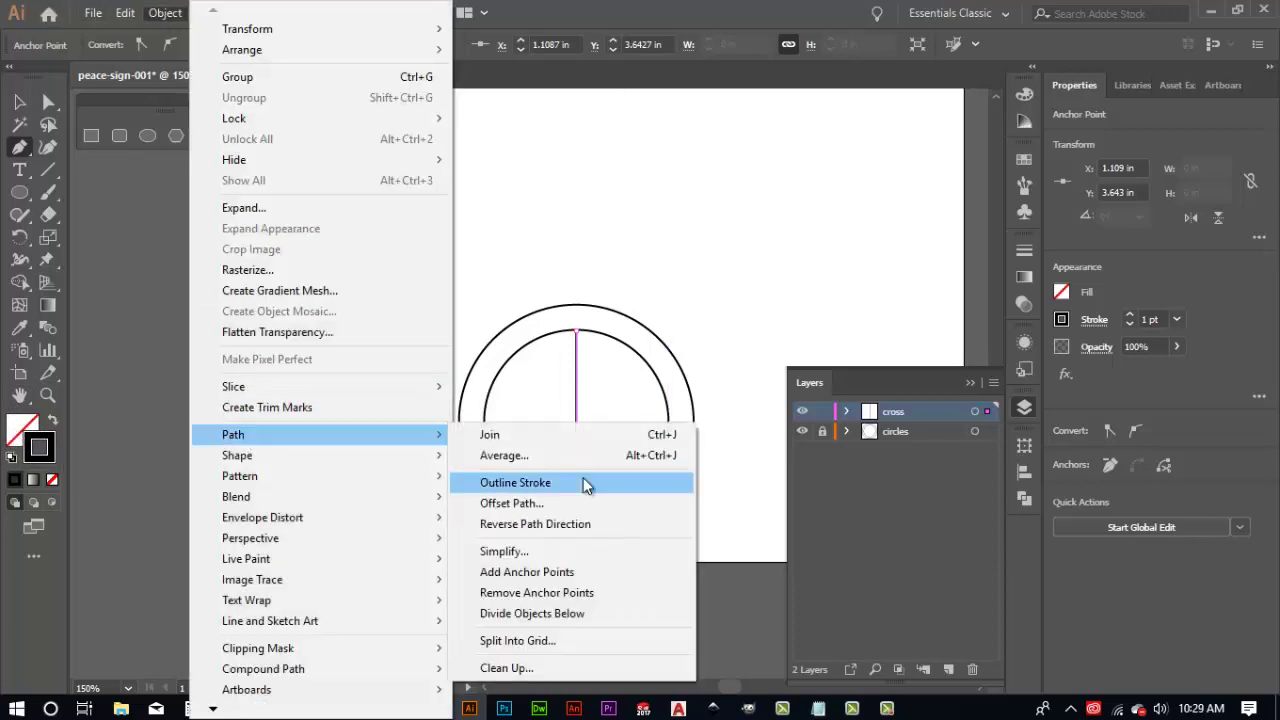
left_click(556, 505)
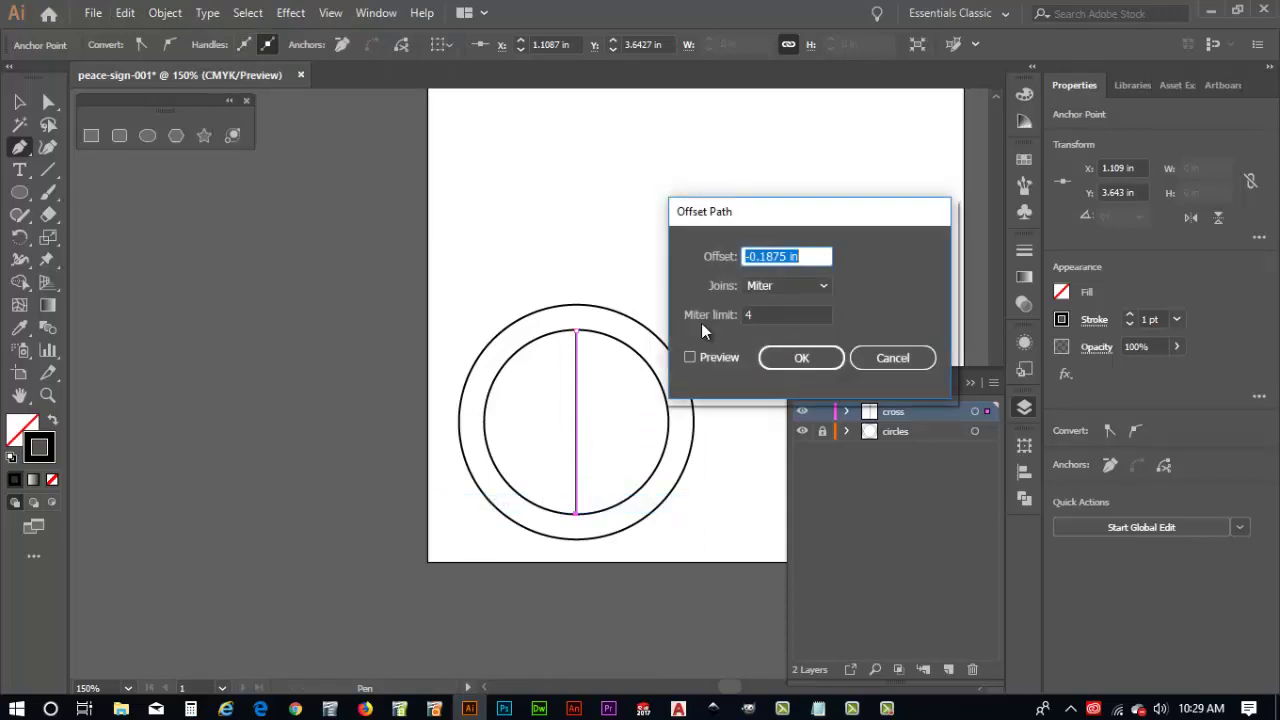
left_click(813, 256)
type("/2")
key("Return")
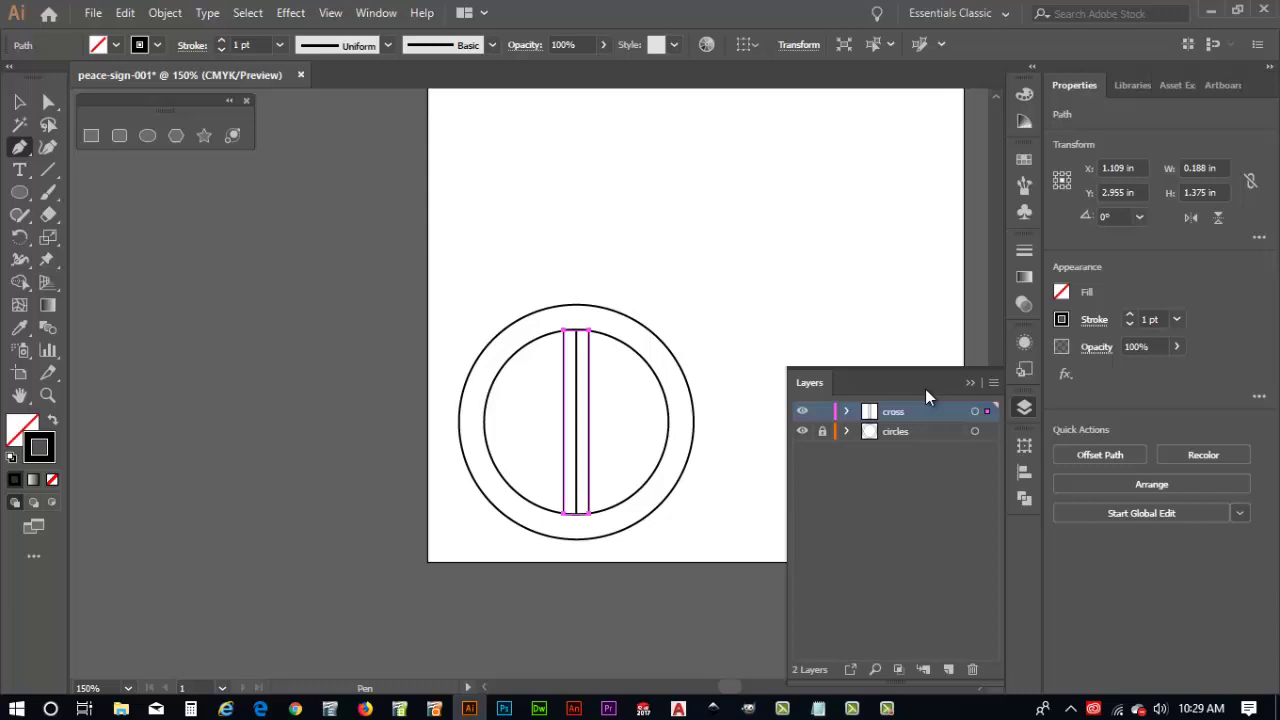
Draw a 0.875 in line at 315° from the circle's centre with the Line Segment tool.
left_click(972, 383)
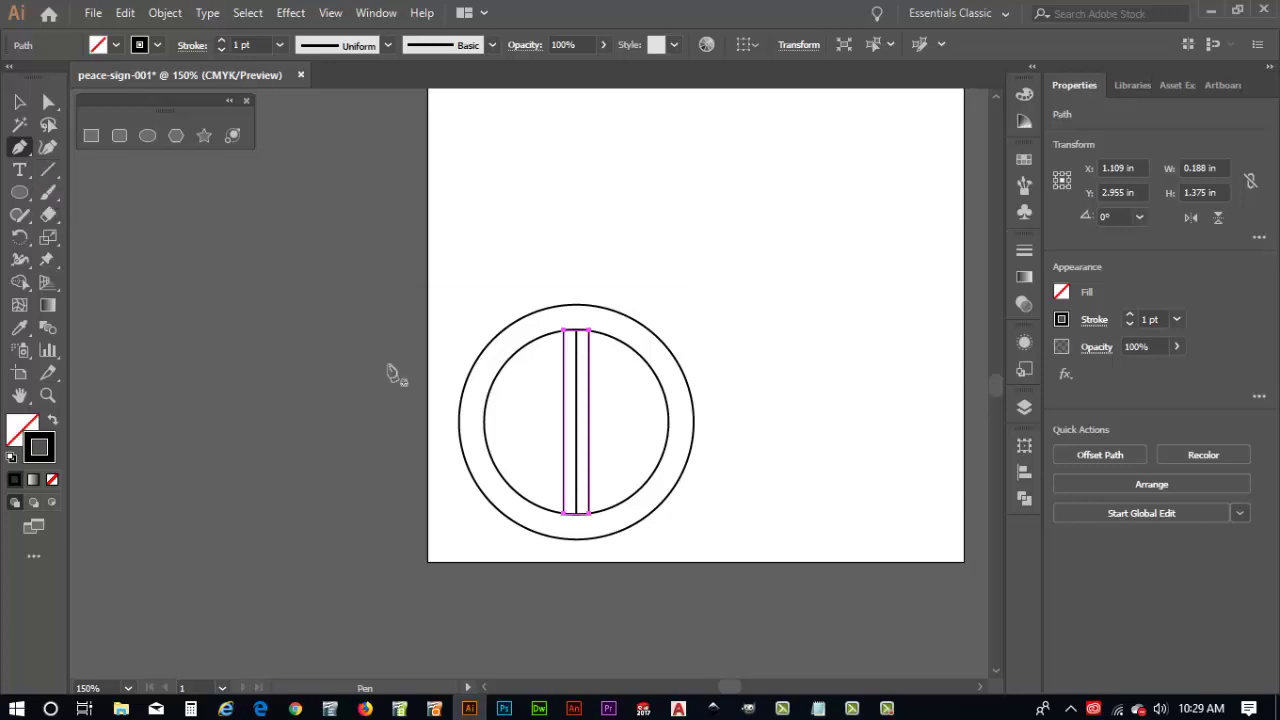
key("backslash")
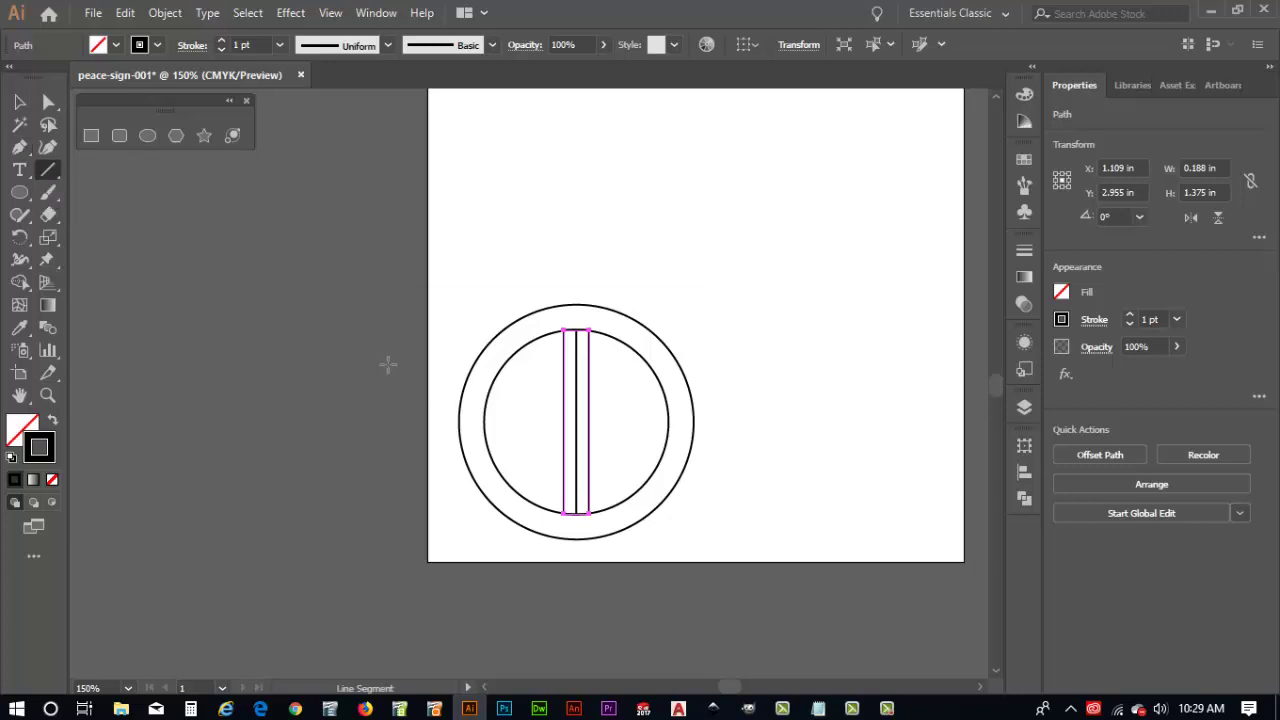
left_click(575, 421)
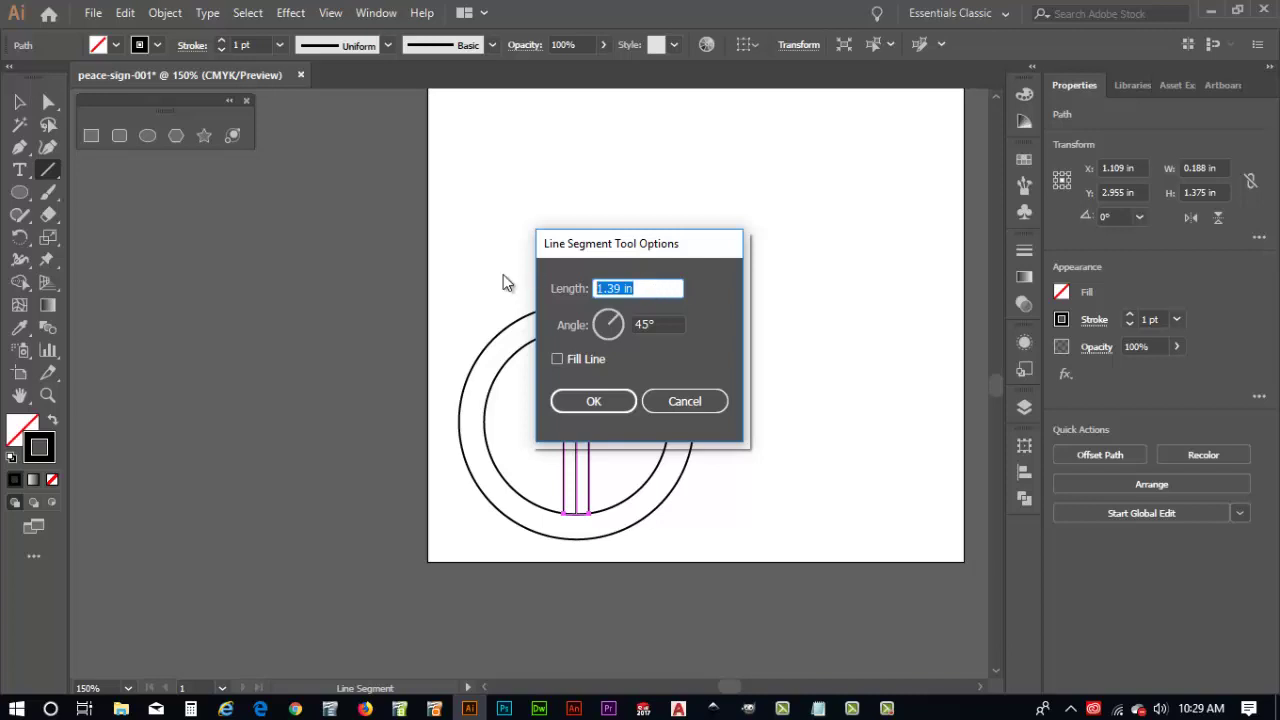
type(".875")
key("Tab")
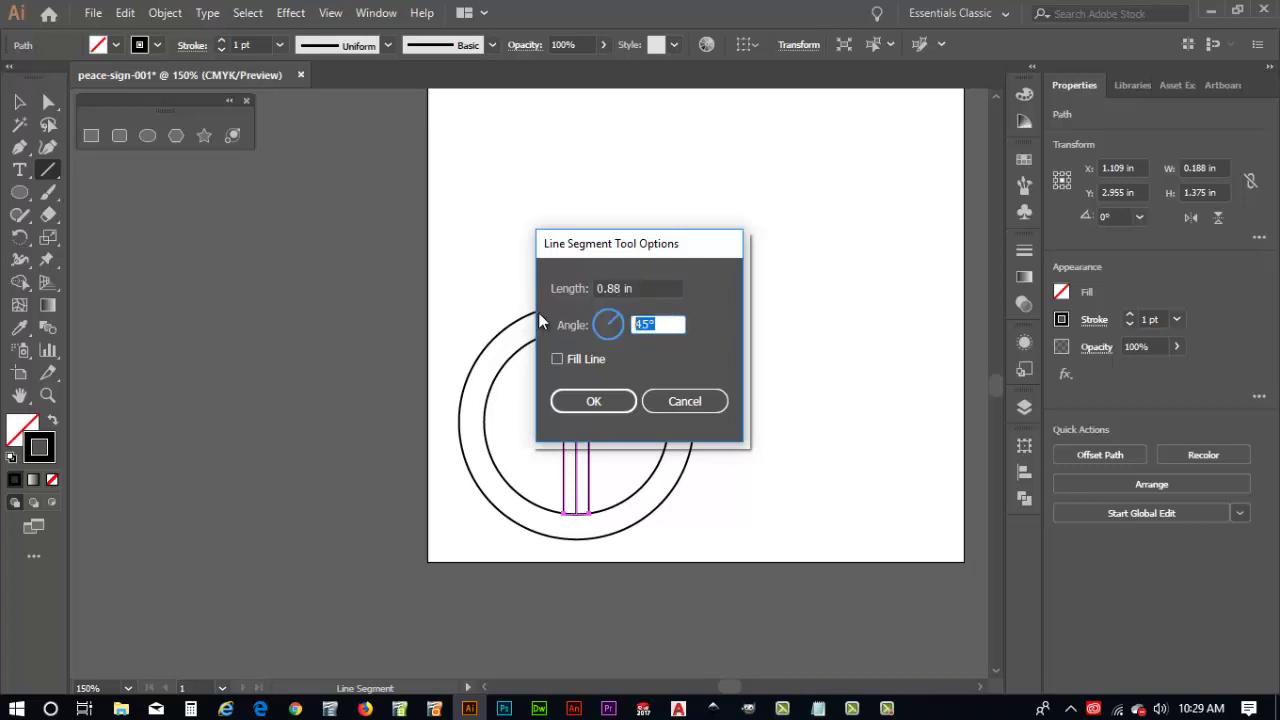
type("315")
left_click(592, 402)
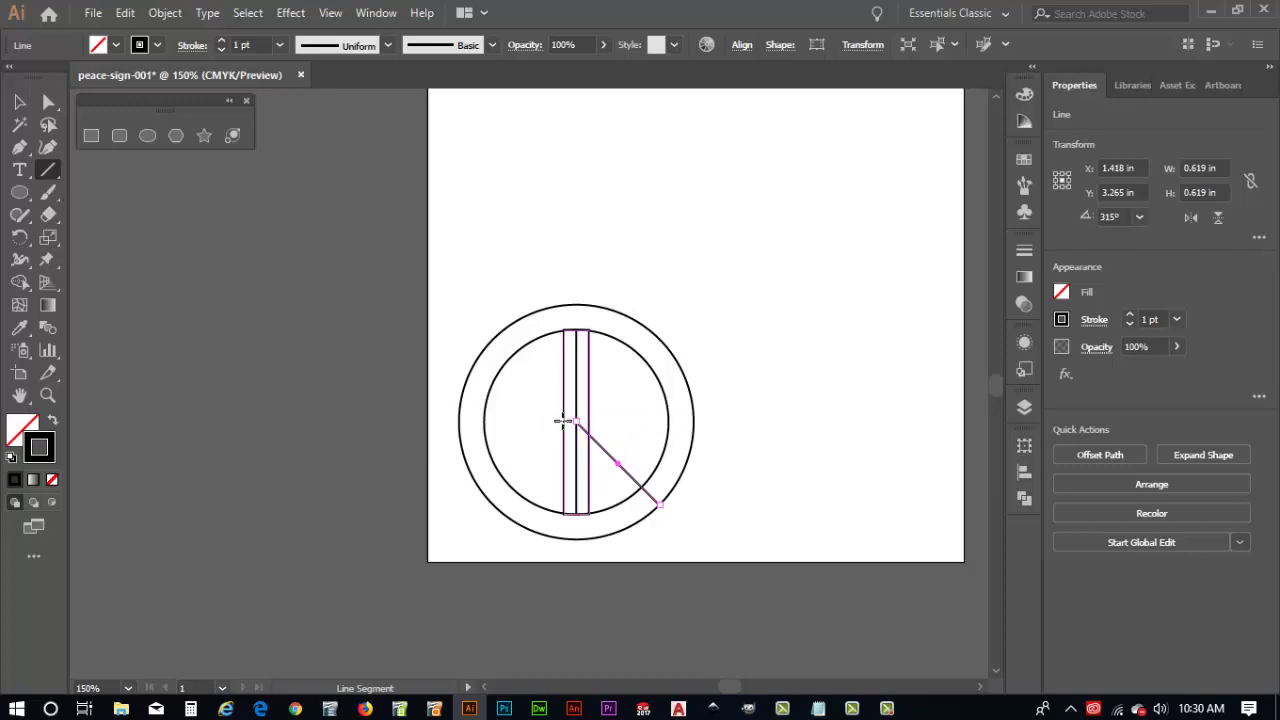
Draw a second 0.875 in line at 225° from the centre toward the lower left.
left_click(760, 297, "ctrl")
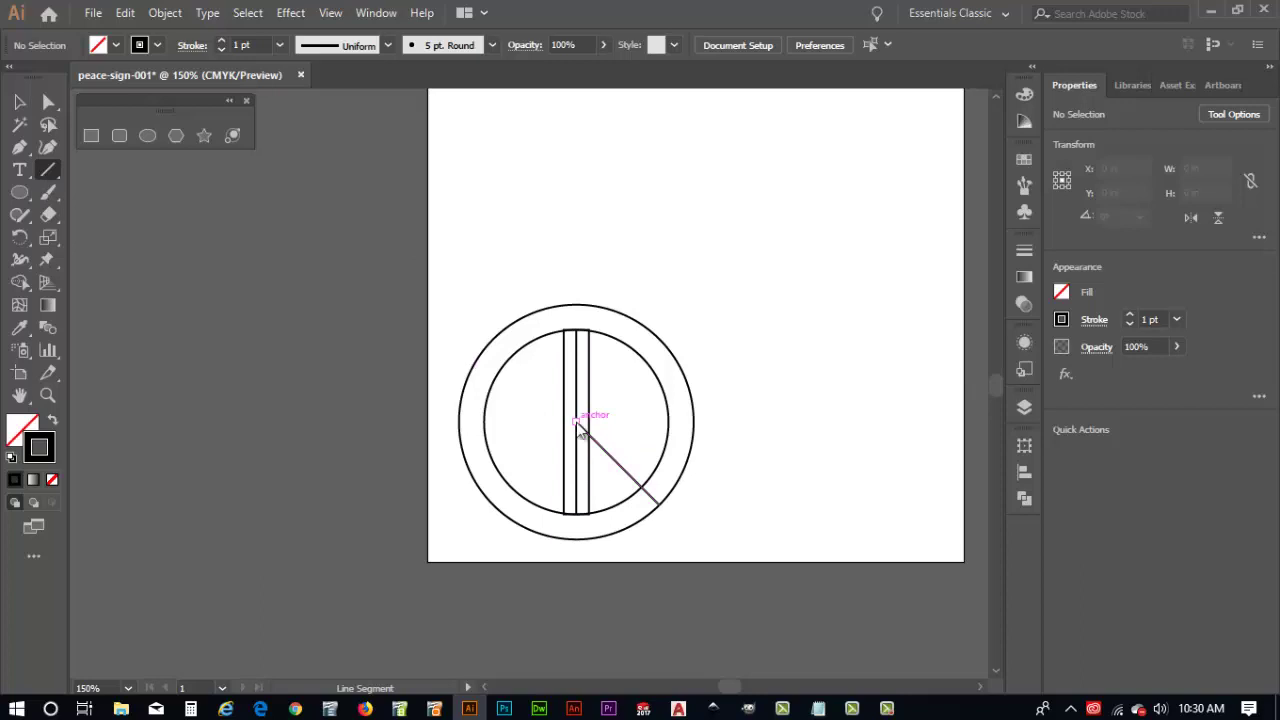
left_click(576, 422)
left_click(668, 325)
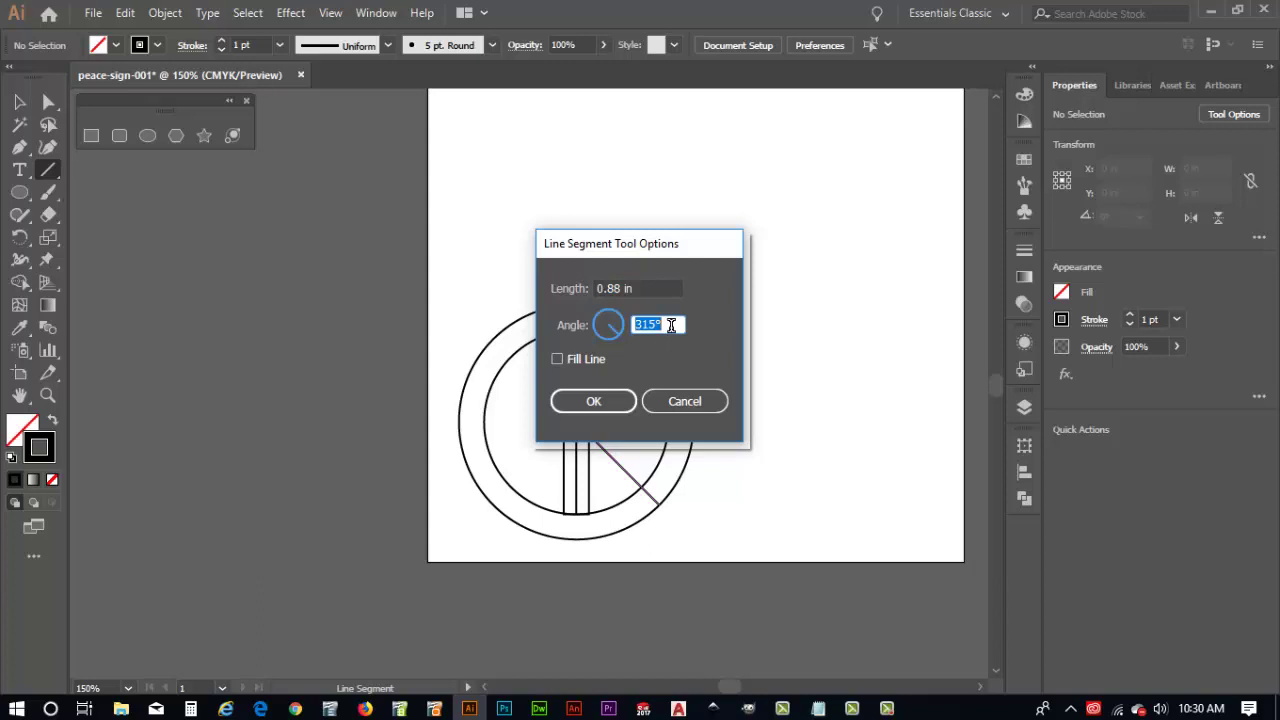
type("225")
left_click(617, 400)
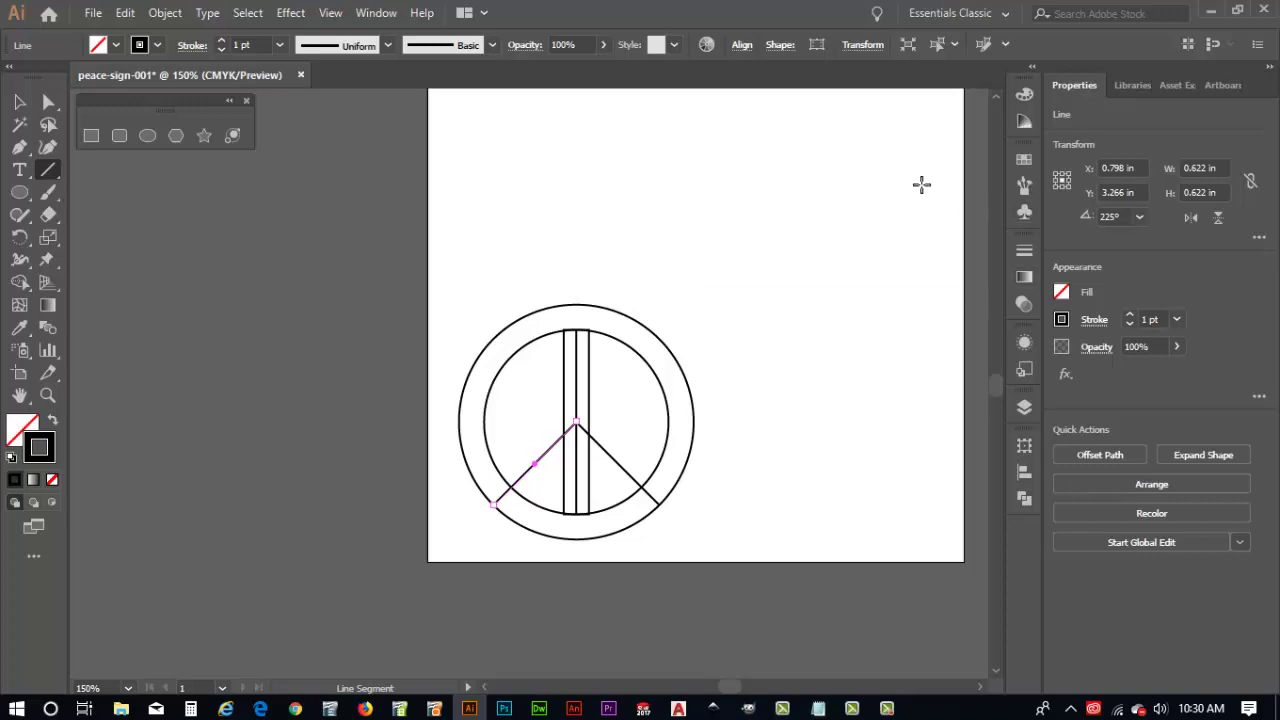
Select both diagonal lines and offset them by -0.0938 in into narrow leg outlines.
left_click(19, 101)
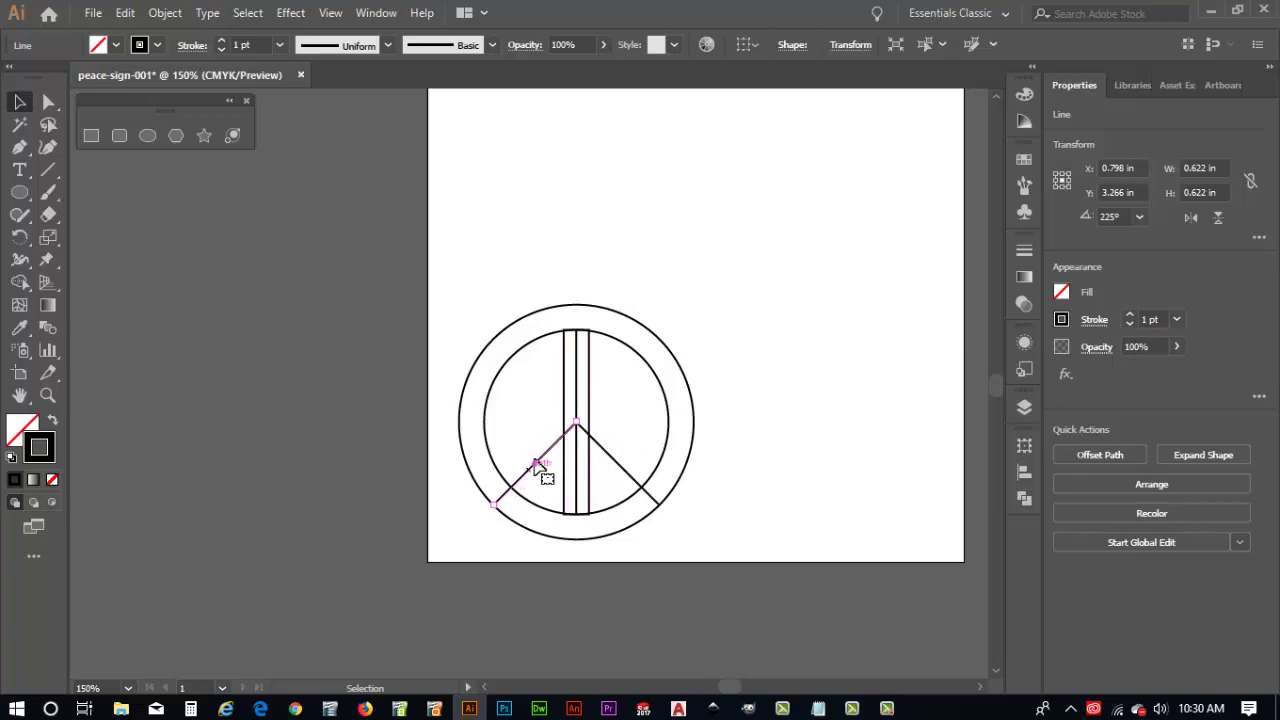
left_click(626, 478, "shift")
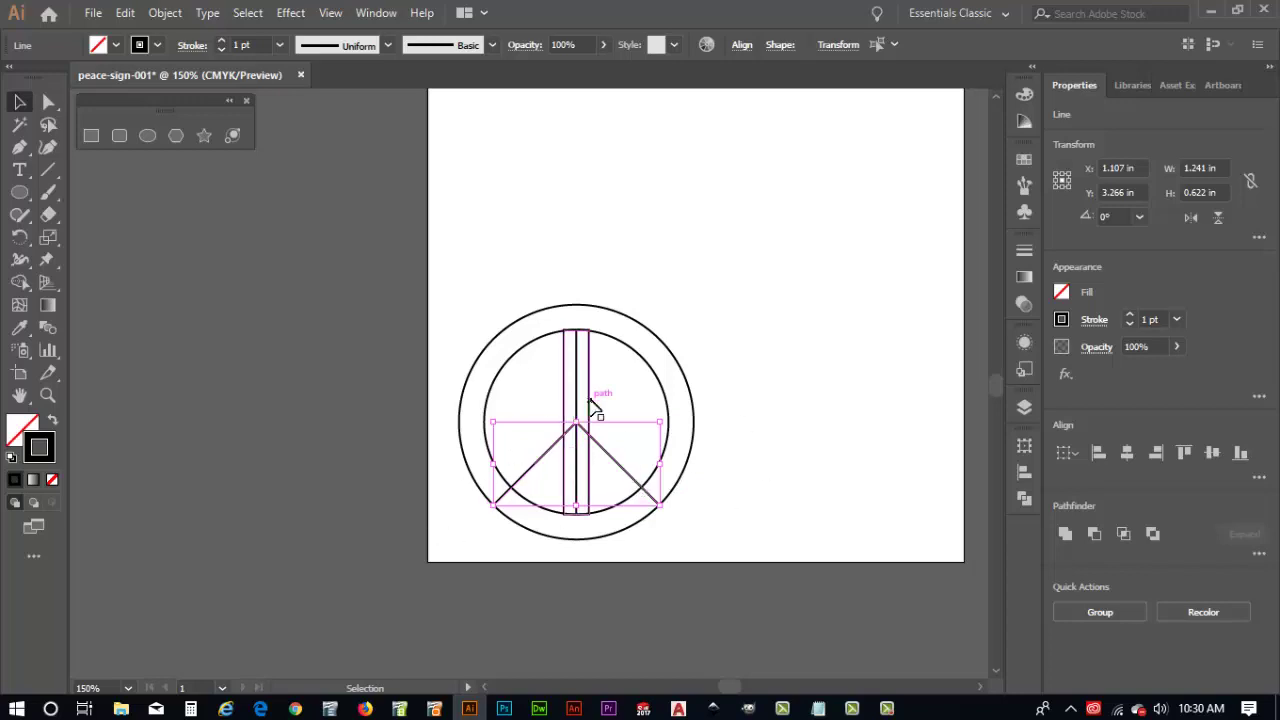
left_click(168, 14)
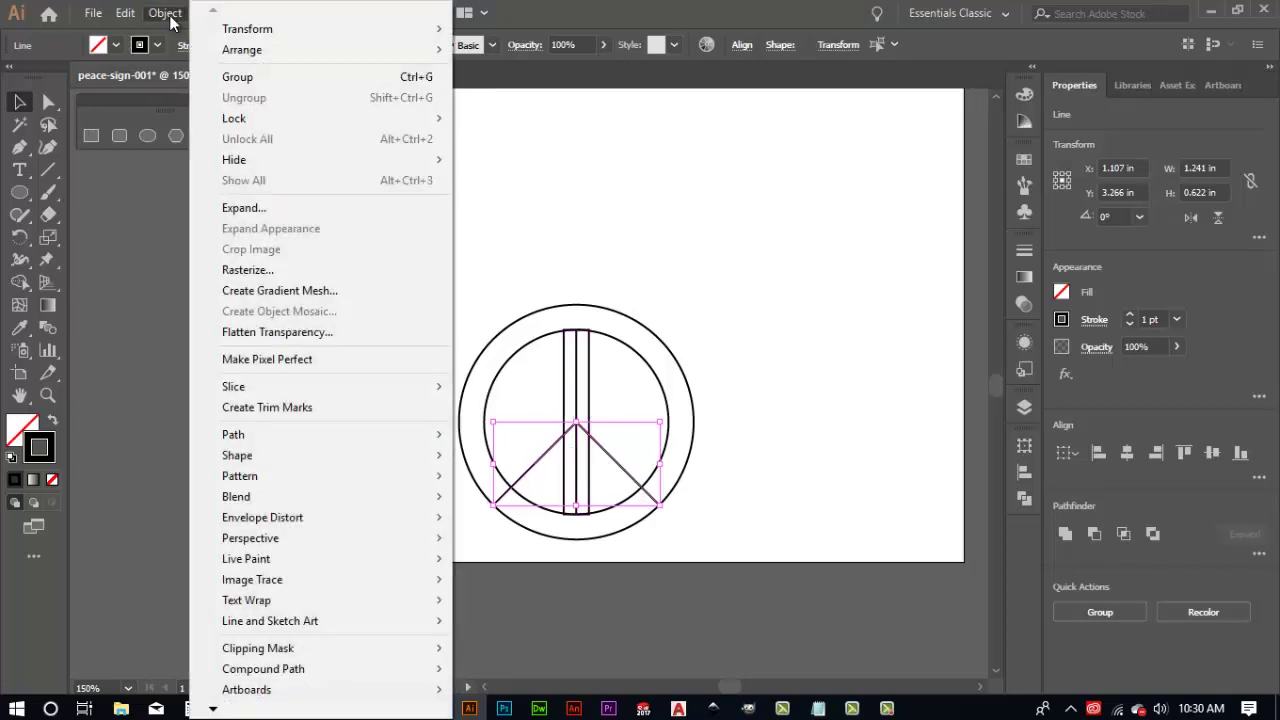
mouse_move(276, 436)
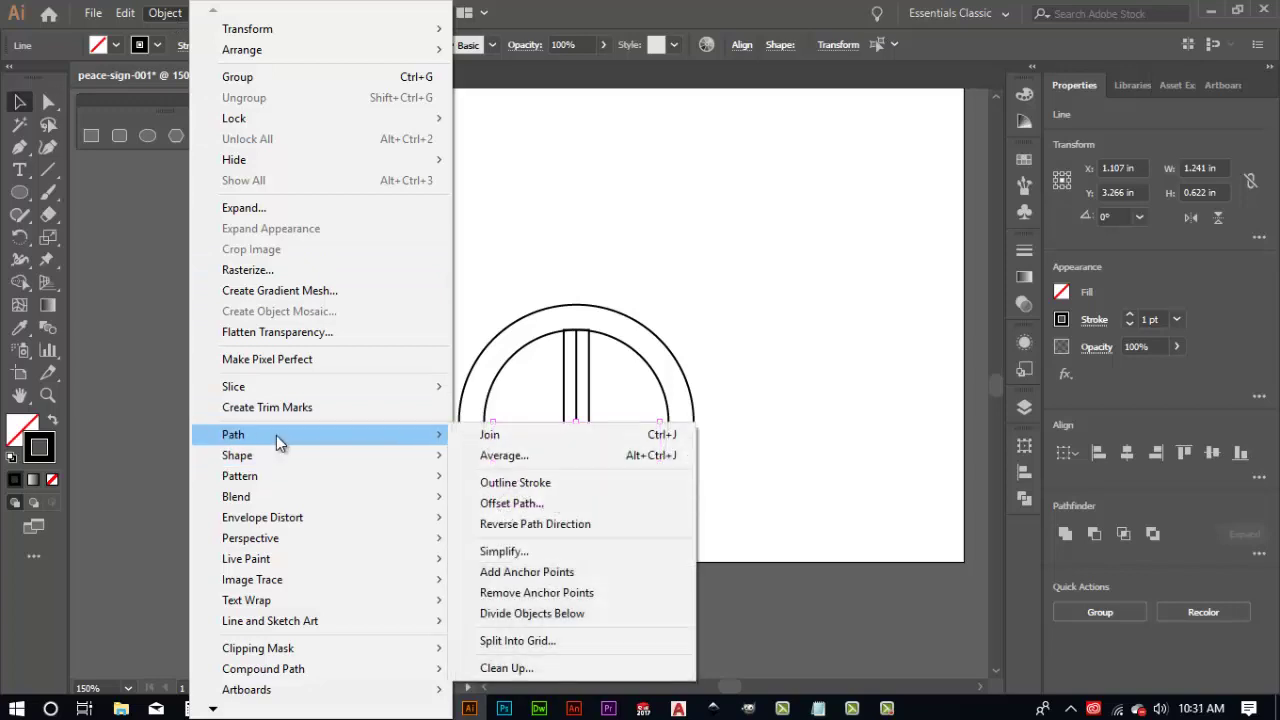
left_click(540, 505)
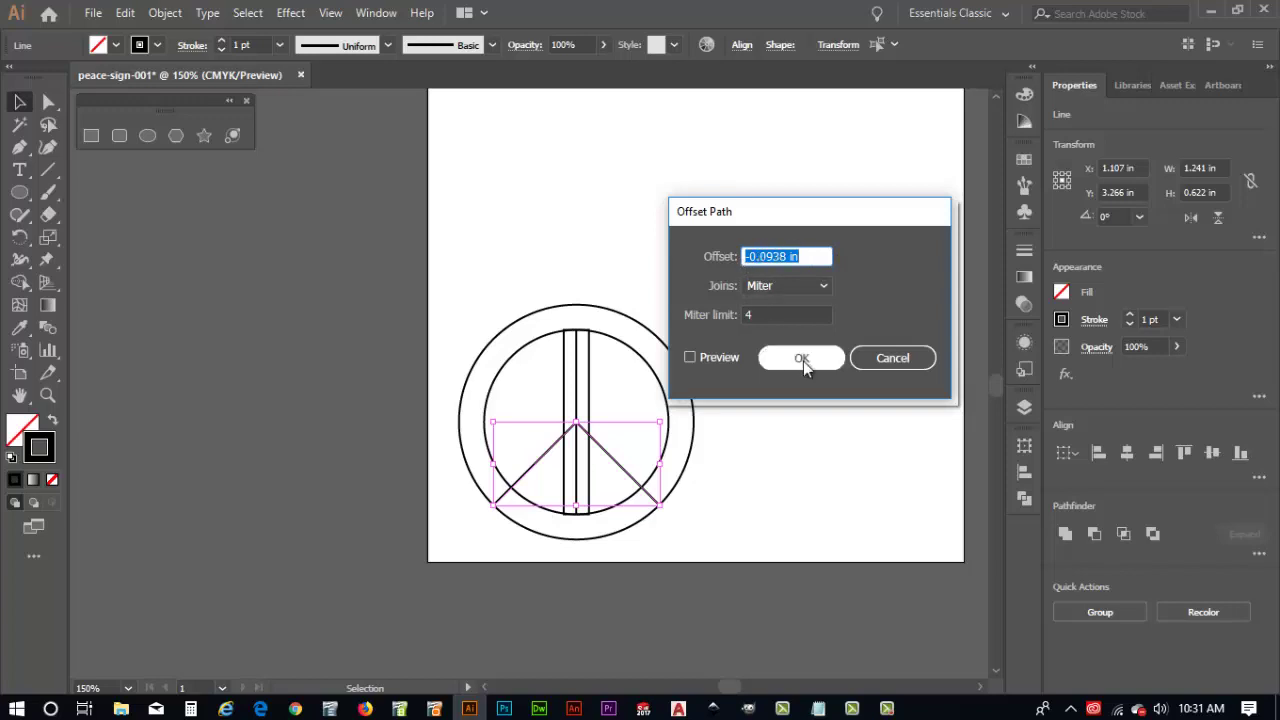
left_click(689, 357)
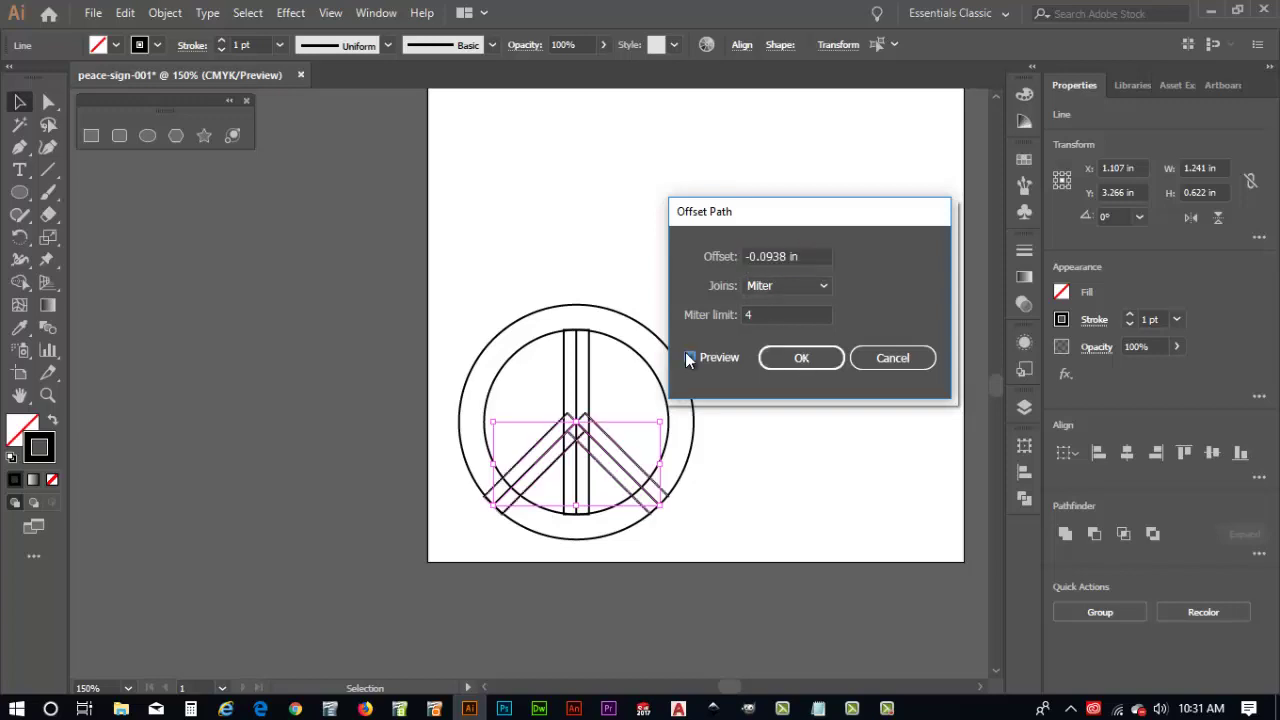
left_click(796, 359)
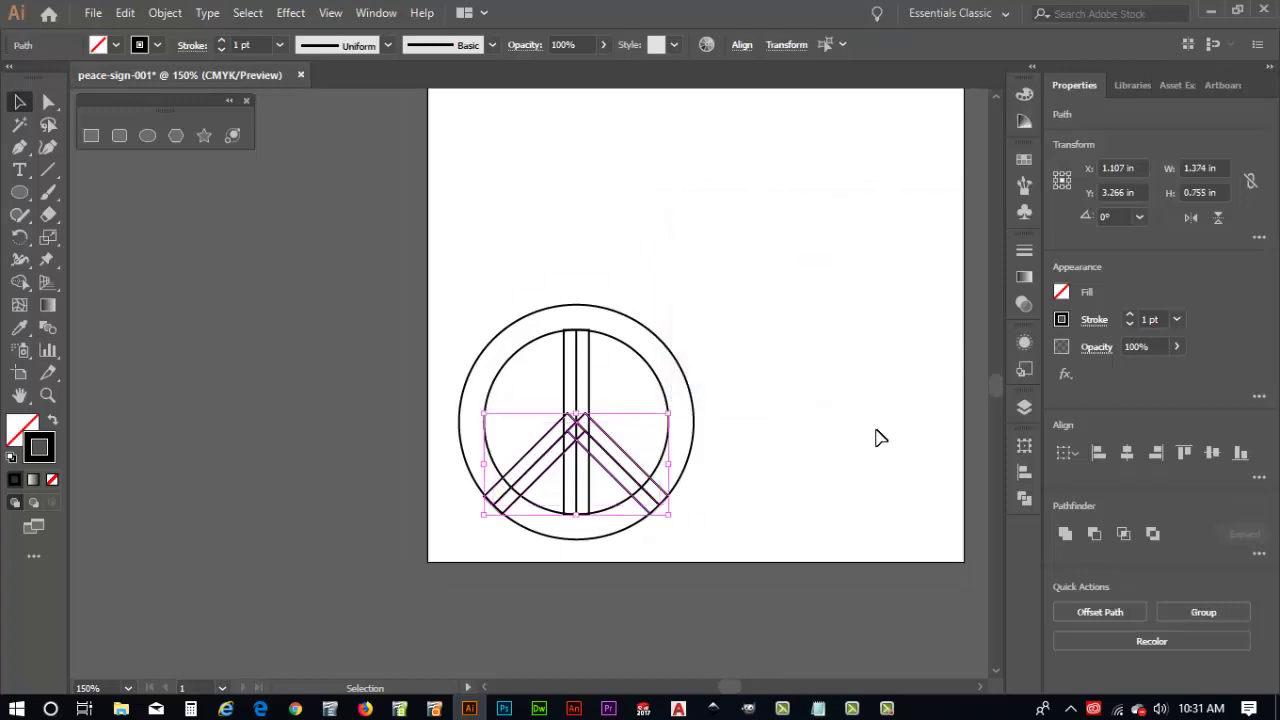
left_click(560, 276)
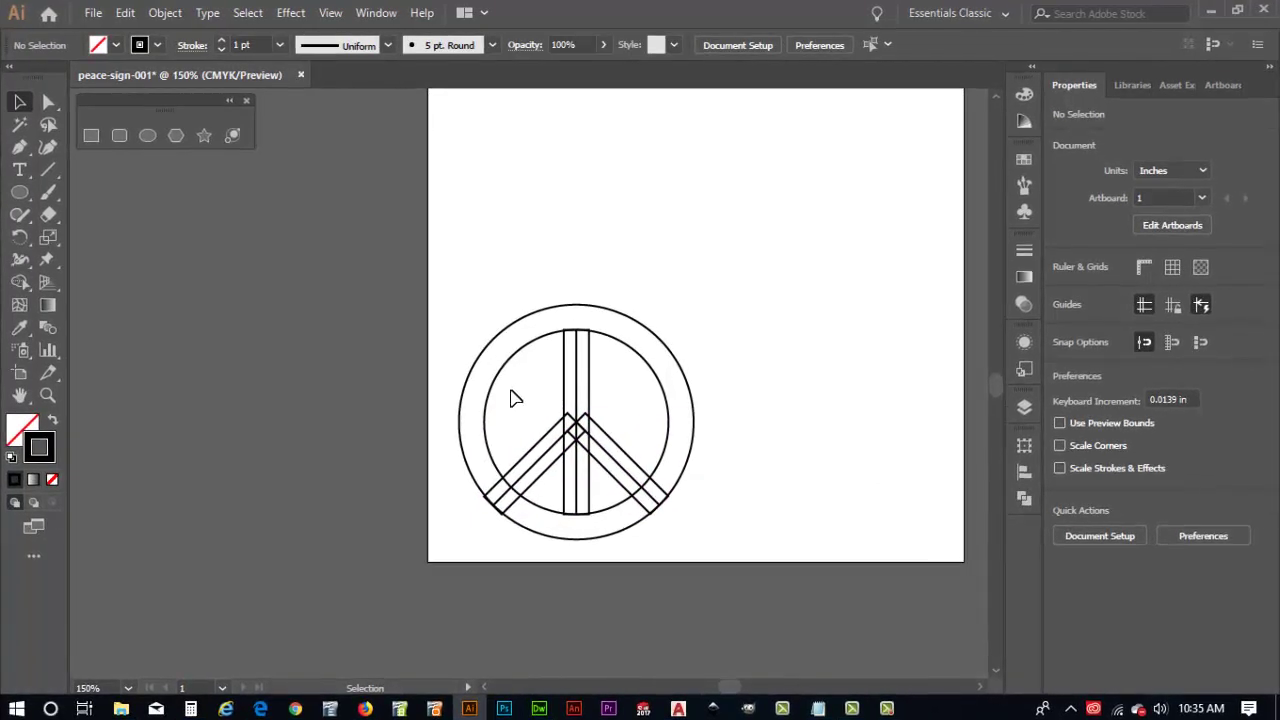
Select the vertical and both diagonal centre lines, delete them, and deselect.
left_click(584, 388)
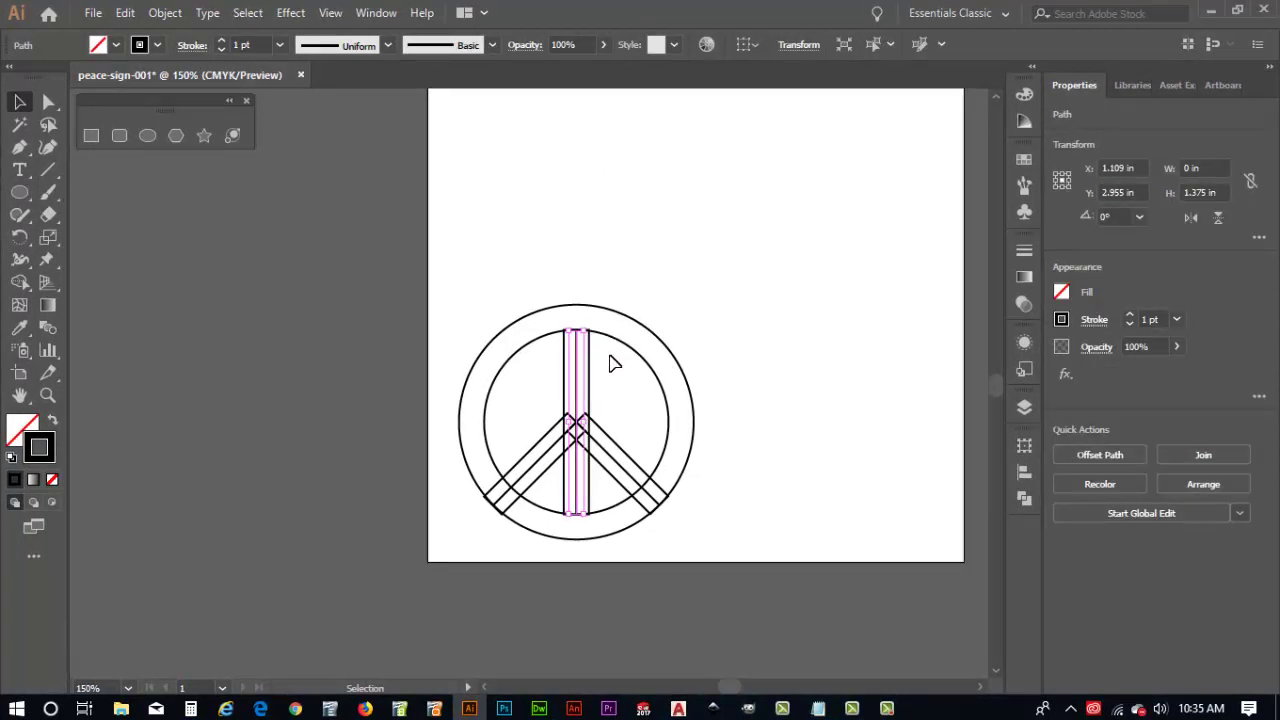
left_click(549, 464, "shift")
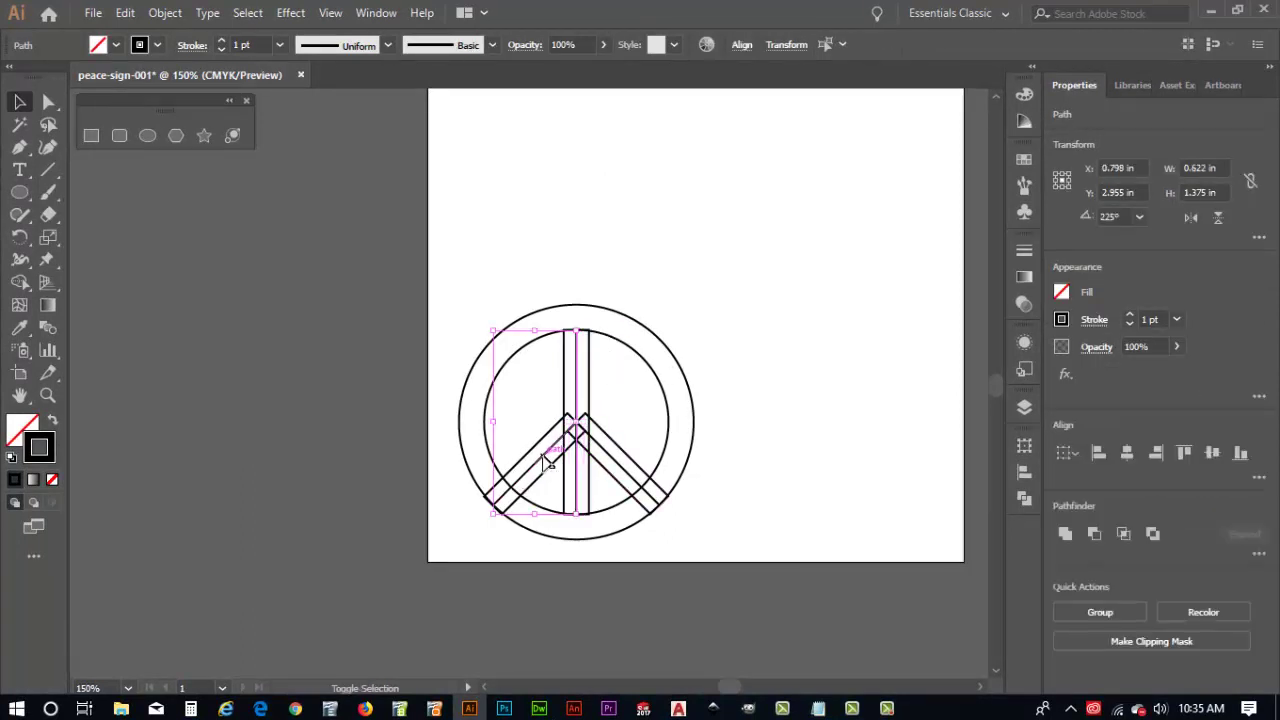
left_click(622, 472, "shift")
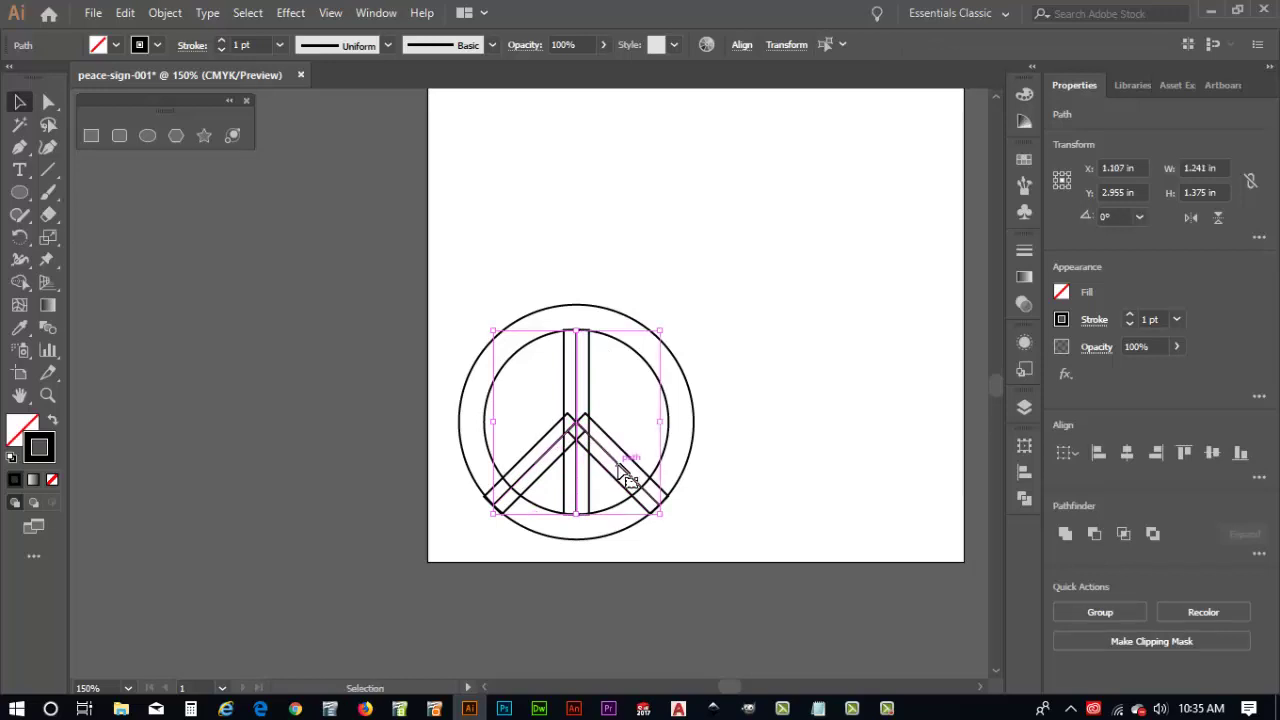
left_click(620, 470)
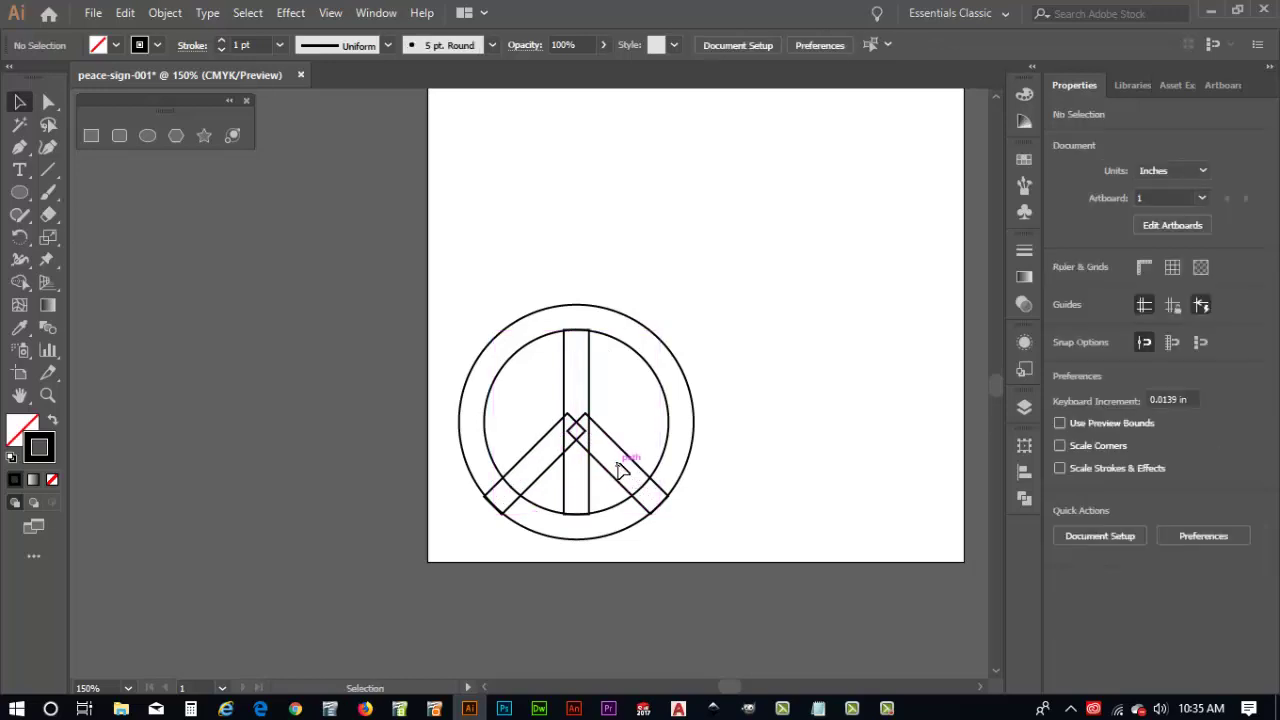